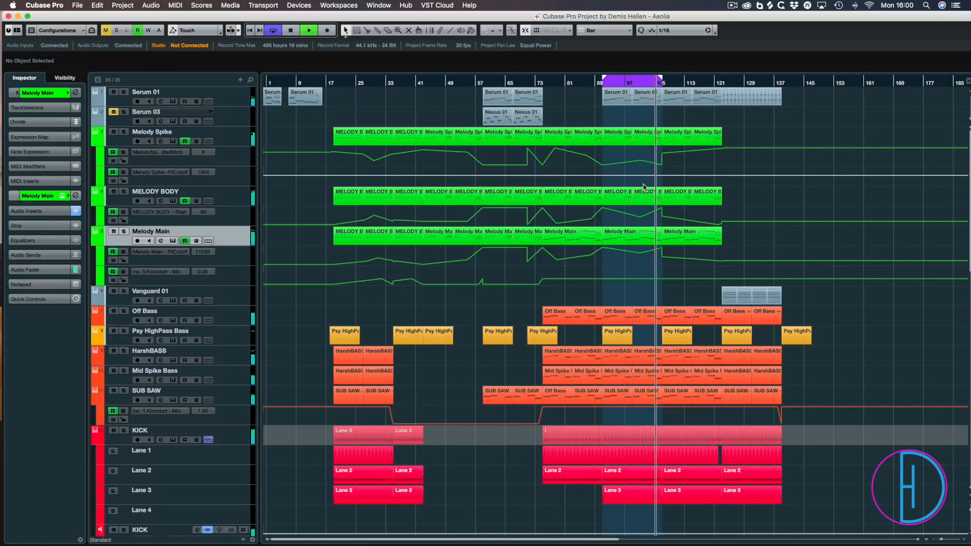
Step: Stop playback, listen to the Melody Main track in solo, and release its solo
key("space")
left_click(124, 231)
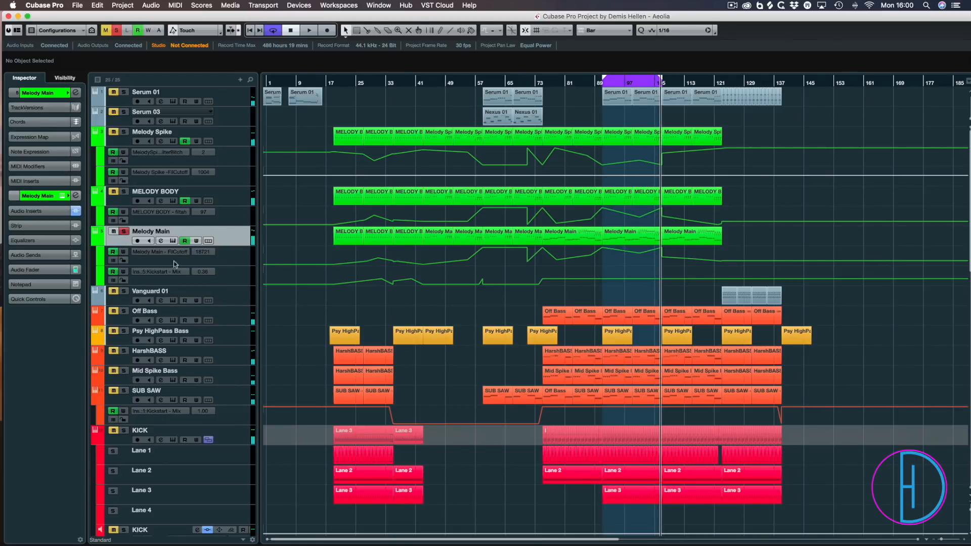
key("space")
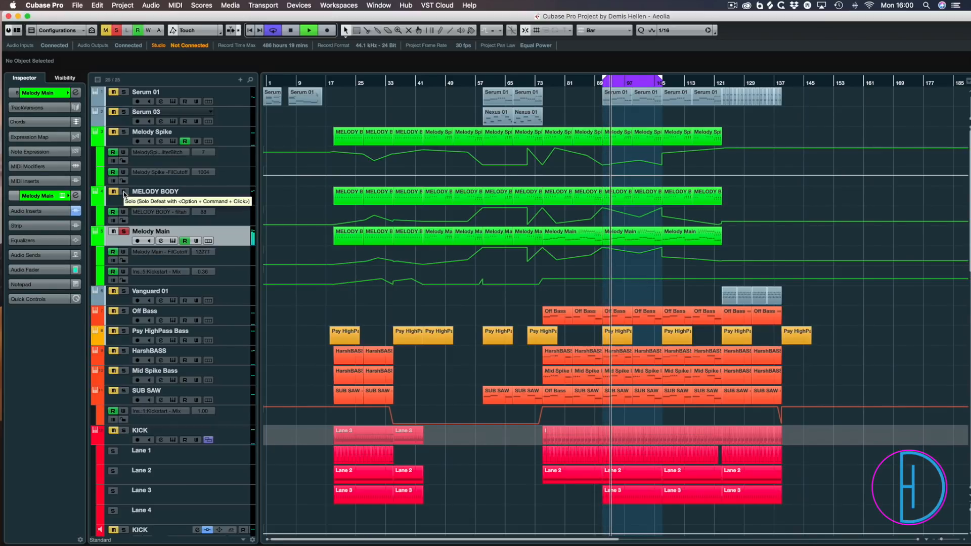
key("space")
left_click(124, 231)
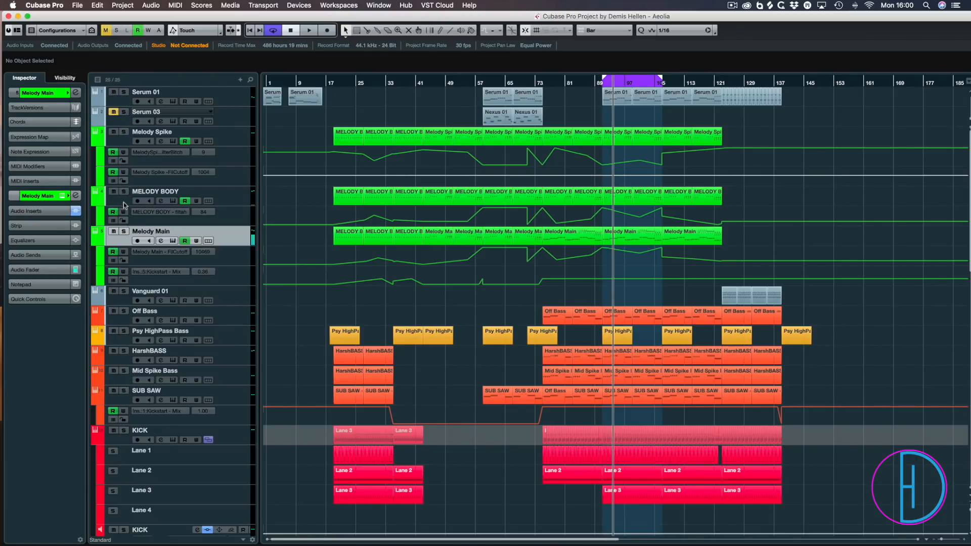
Step: Listen to the MELODY BODY track in solo, stop playback, and select that track
left_click(124, 191)
key("space")
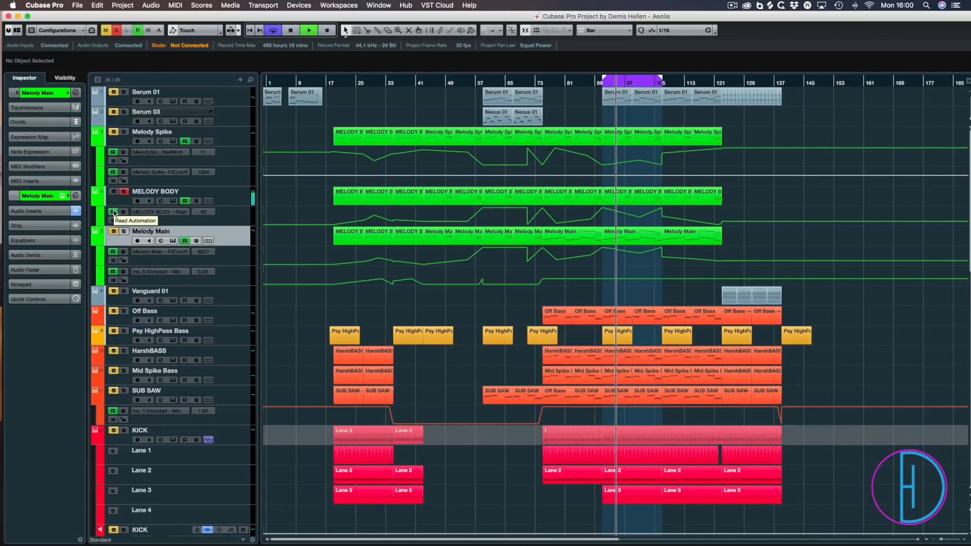
key("space")
left_click(232, 196)
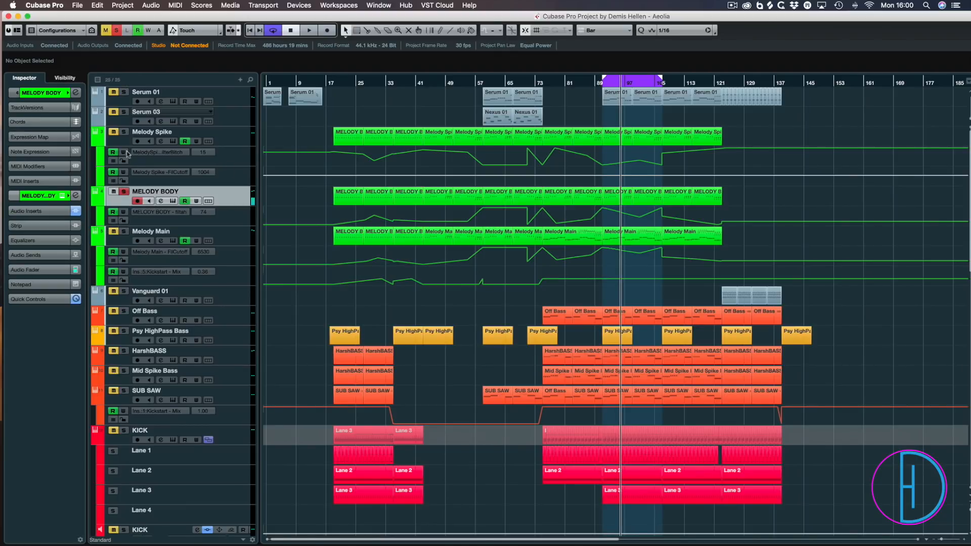
Step: Listen to the Melody Spike track in solo, stop playback, and release its solo
key("space")
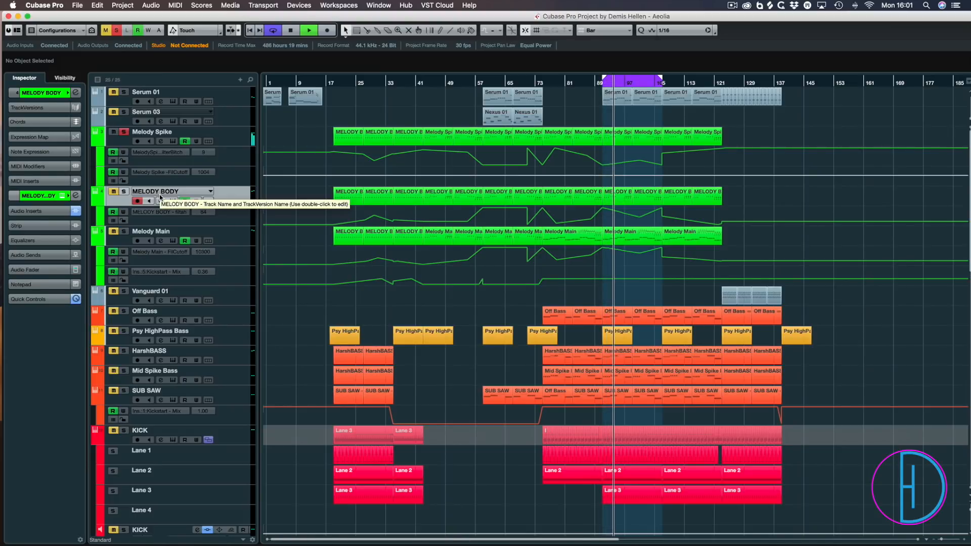
key("space")
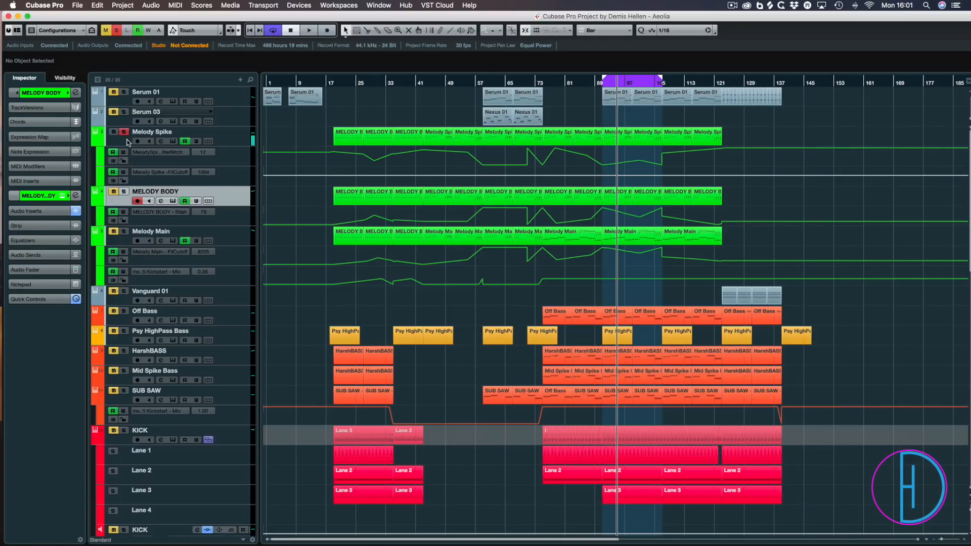
left_click(124, 132)
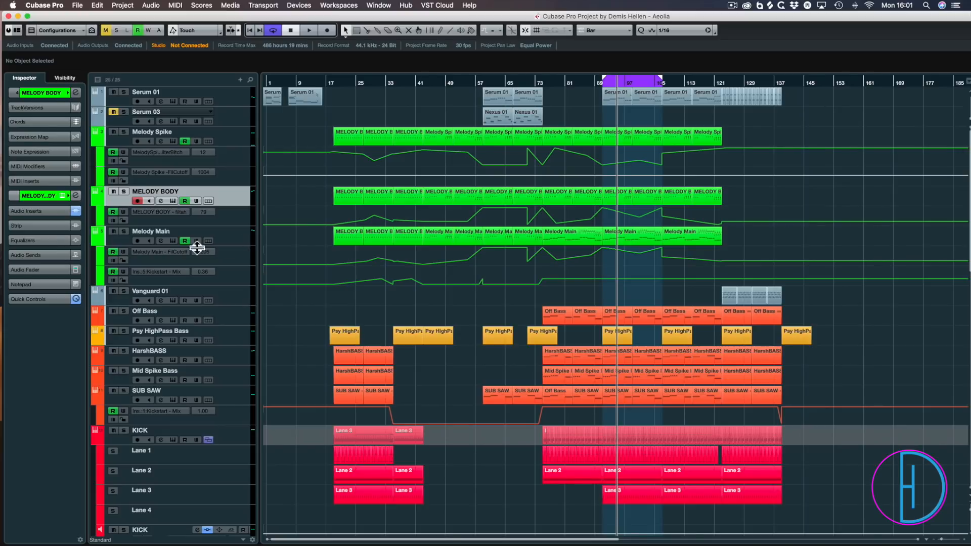
Step: Solo and select the Melody Main track and open its Serum instrument
left_click(124, 231)
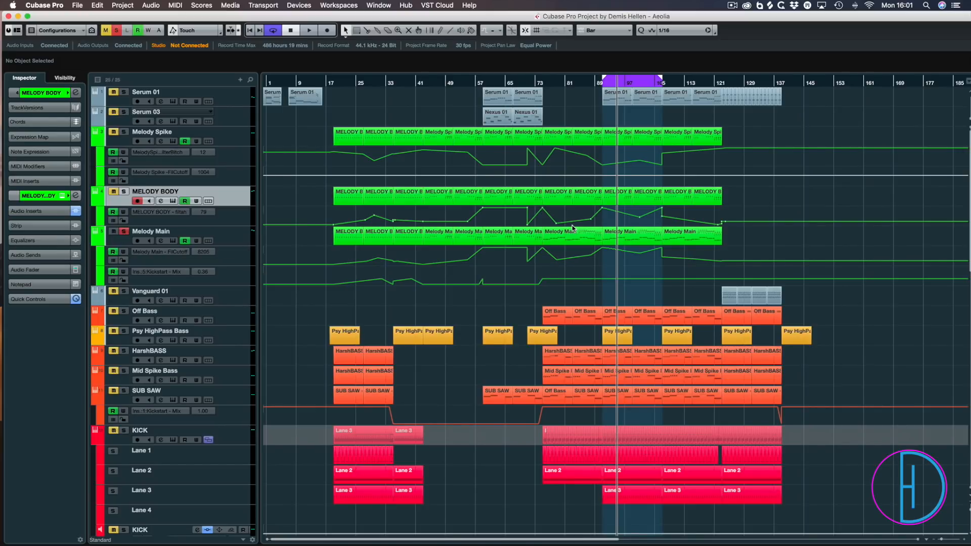
key("space")
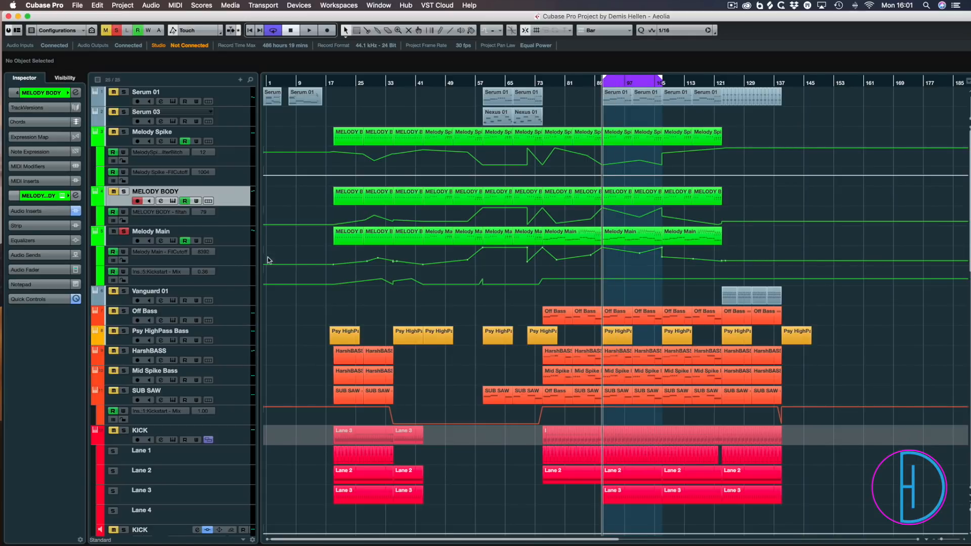
left_click(228, 231)
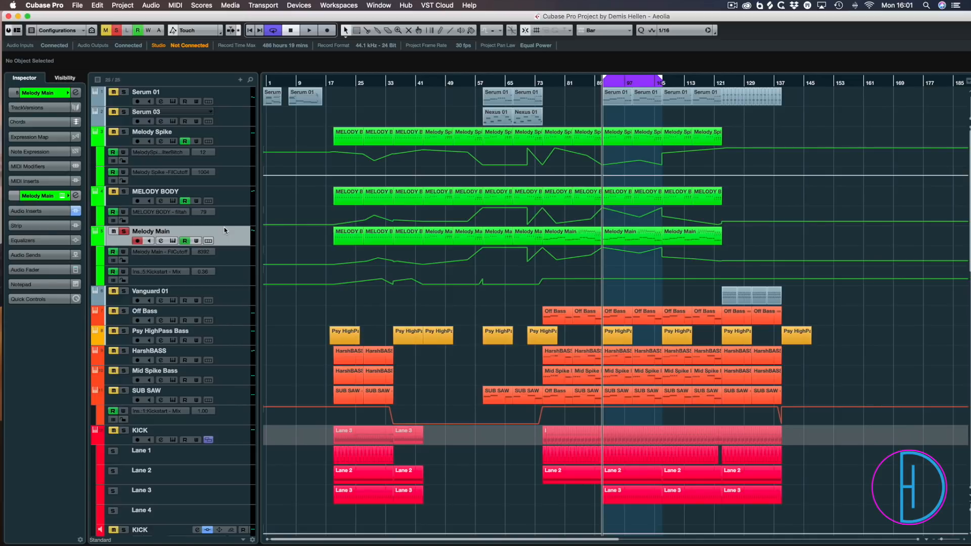
left_click(63, 196)
Step: Set Serum's interface zoom to 110% and place its window over the middle of the project
left_click(186, 68)
left_click(186, 68)
left_click(186, 68)
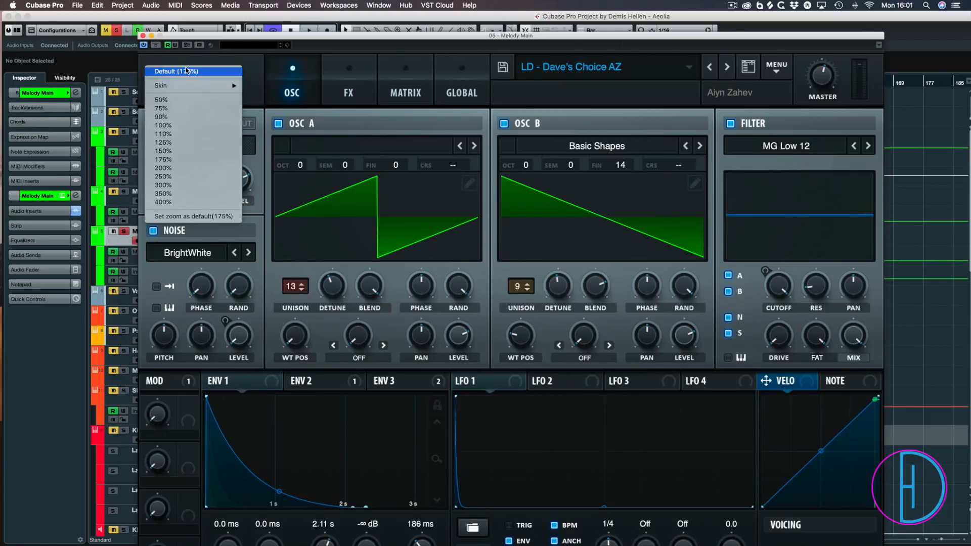
left_click(185, 134)
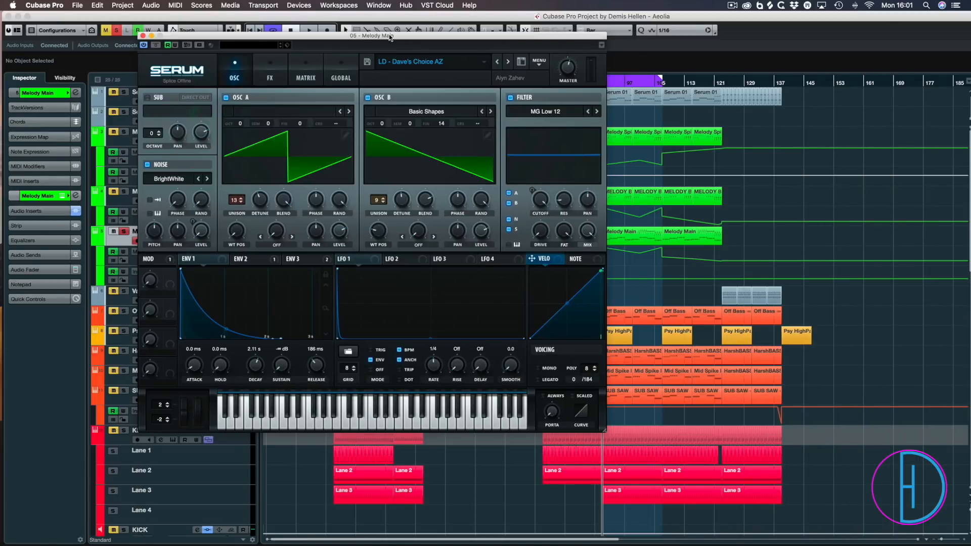
left_click_drag(387, 37, 466, 77)
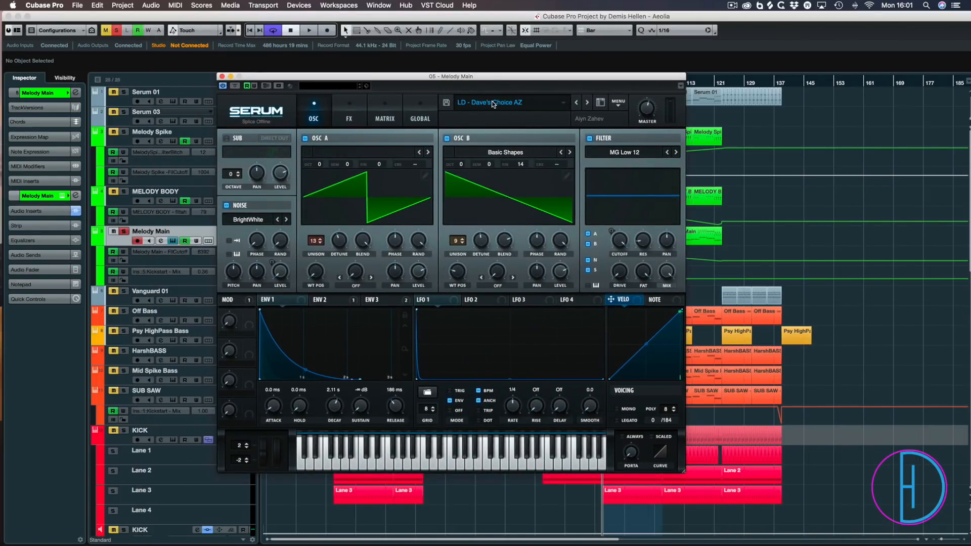
Step: Examine which preset bank the Melody Main patch comes from and review its effects page, returning to the oscillators
left_click(554, 107)
mouse_move(488, 148)
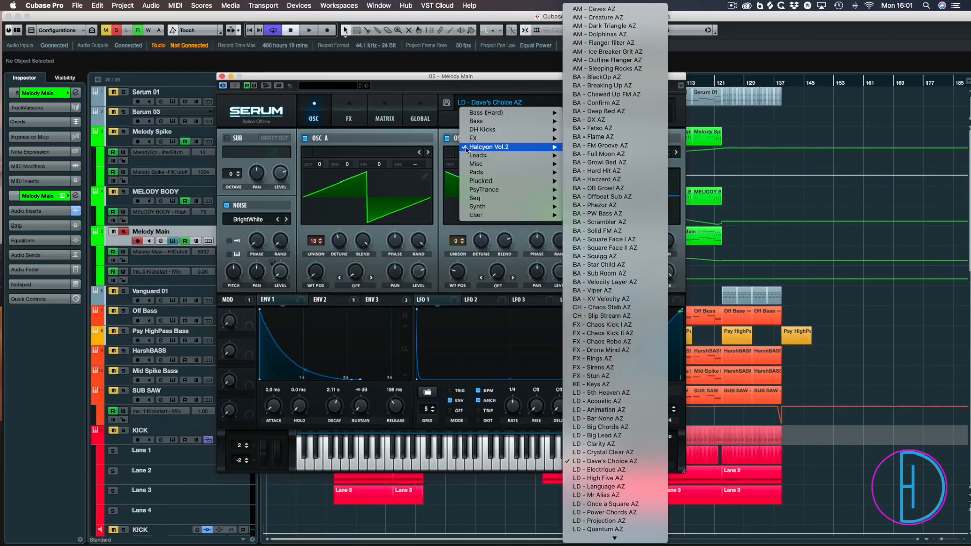
left_click(434, 80)
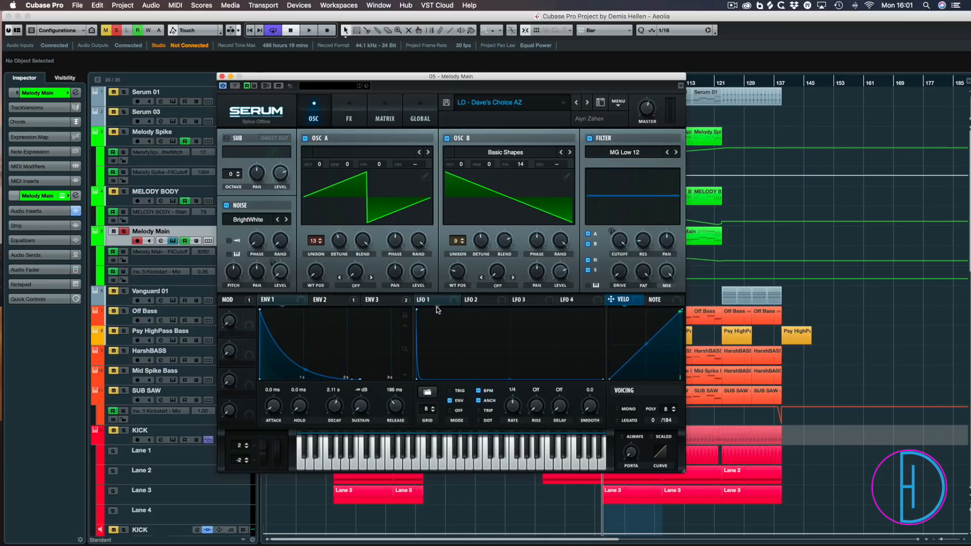
left_click(363, 117)
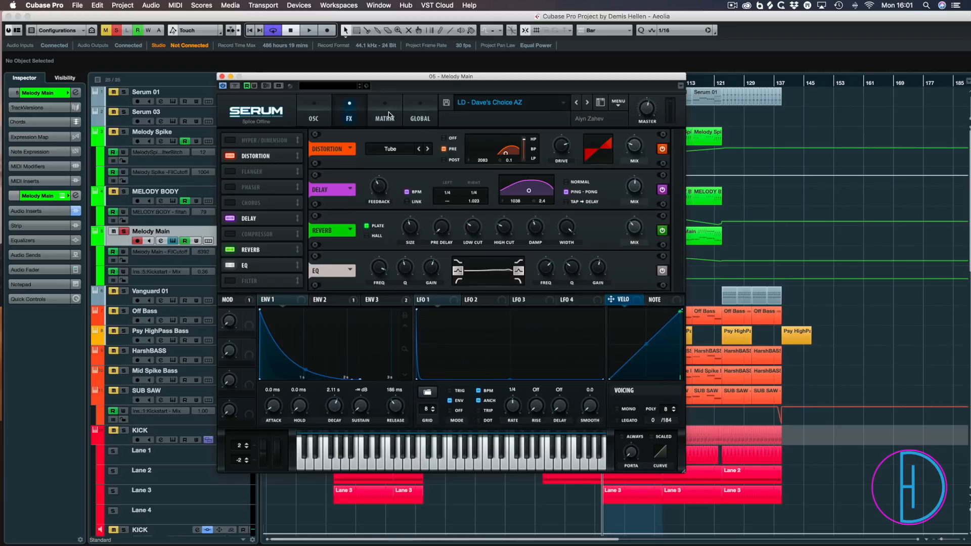
left_click(310, 112)
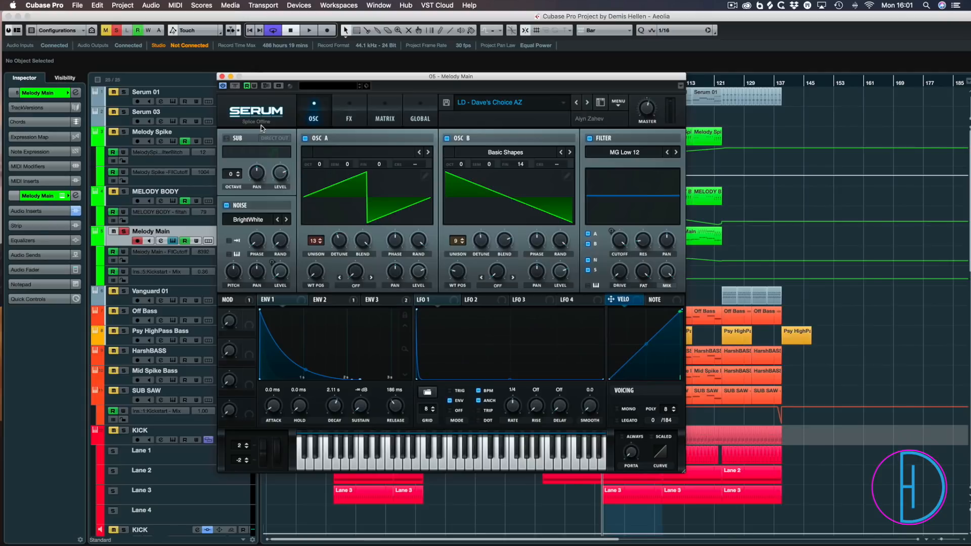
Step: Close the Serum window and listen to the soloed Melody Main track
left_click(223, 77)
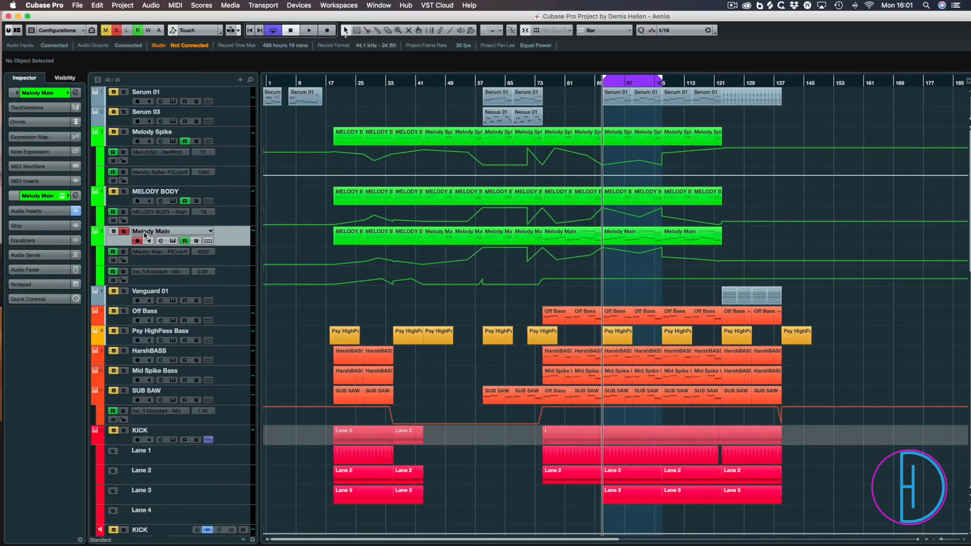
key("space")
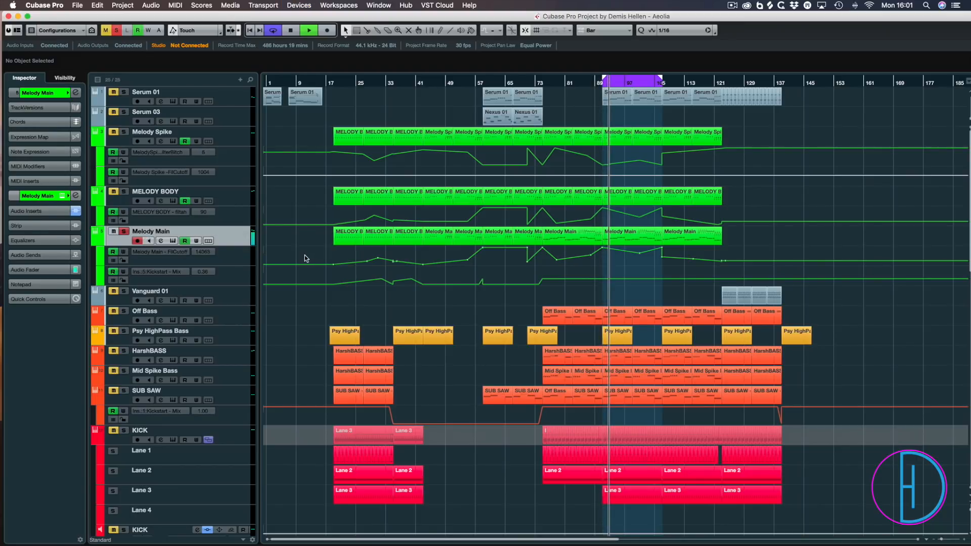
key("space")
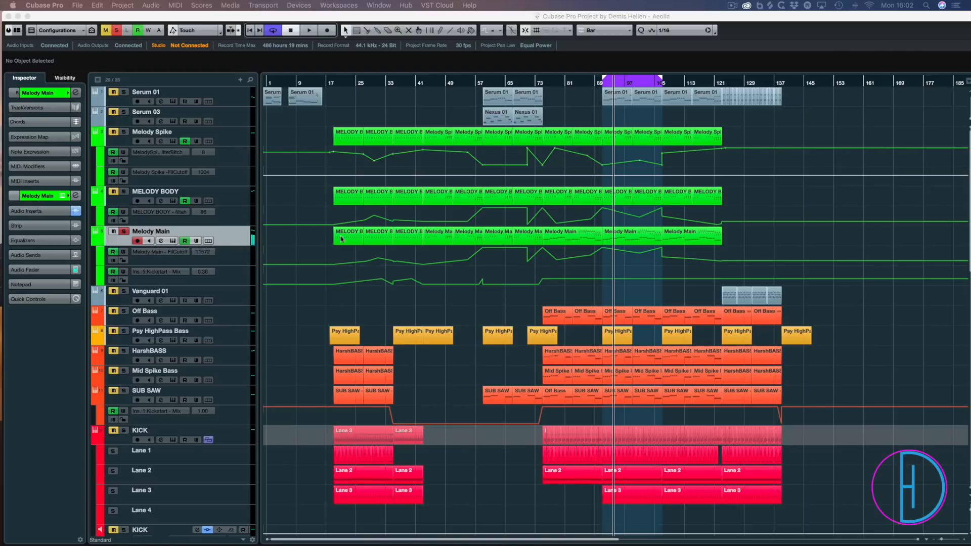
Step: Switch the solo from Melody Main to MELODY BODY, select that track, and play it
left_click(124, 192)
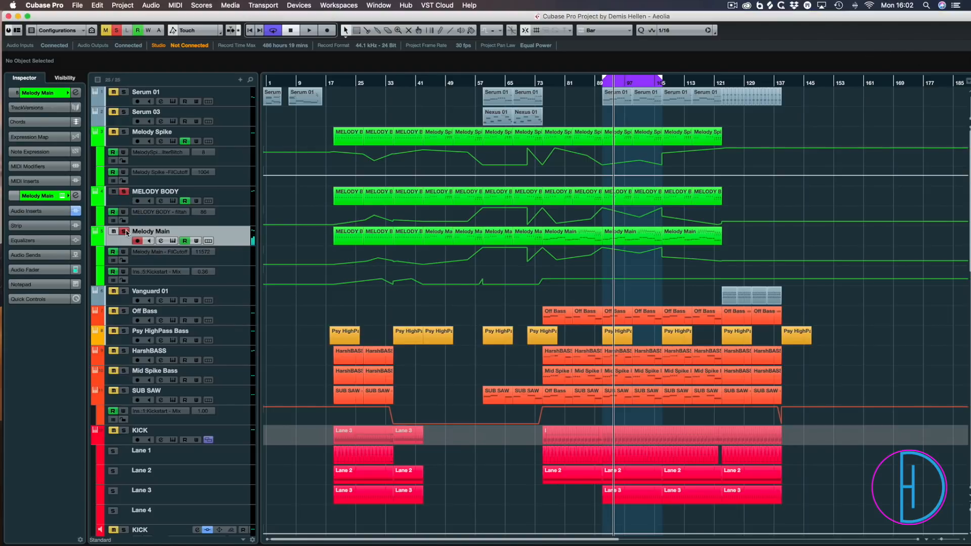
left_click(244, 198)
key("space")
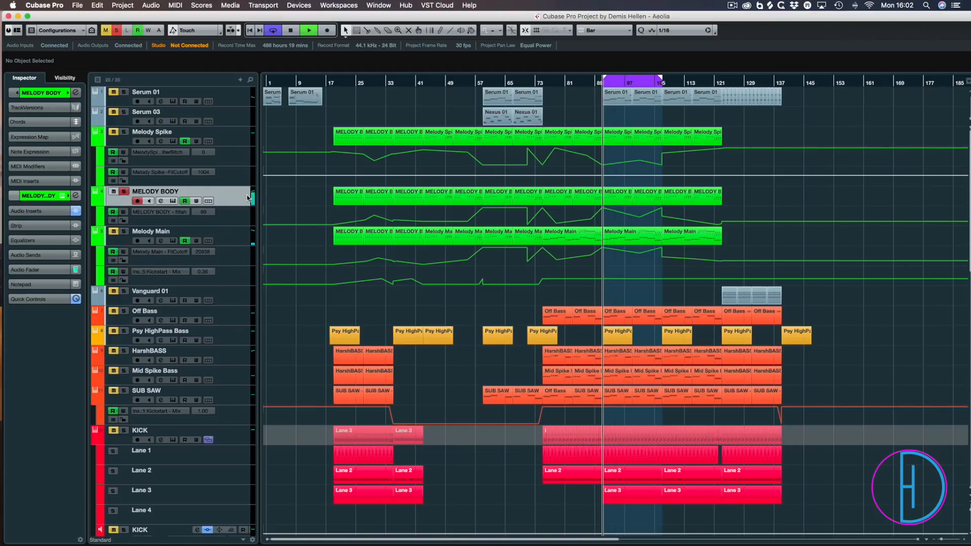
Step: Open MELODY BODY's Massive instrument, examine its FX2 reverb and FX1 delay settings, and close the plug-in window
left_click(62, 195)
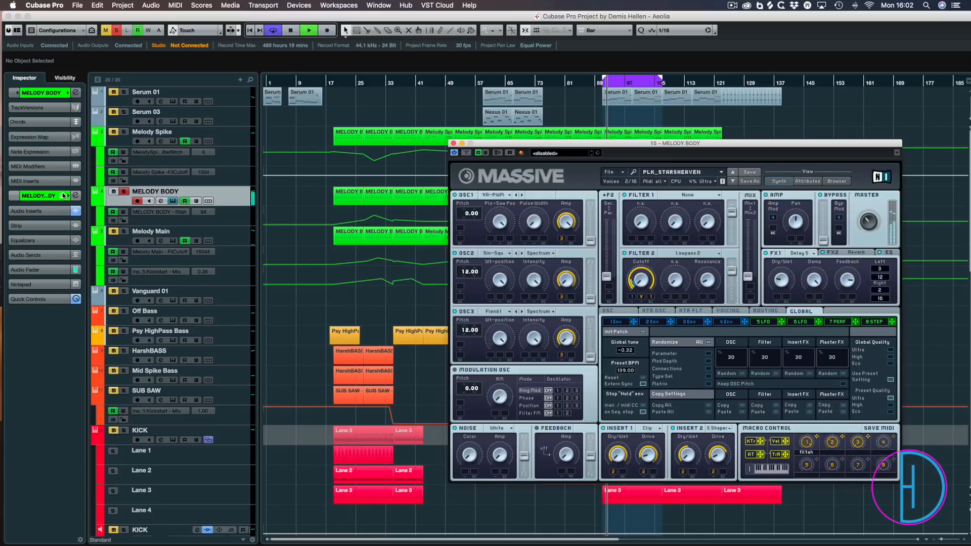
left_click_drag(671, 146, 467, 82)
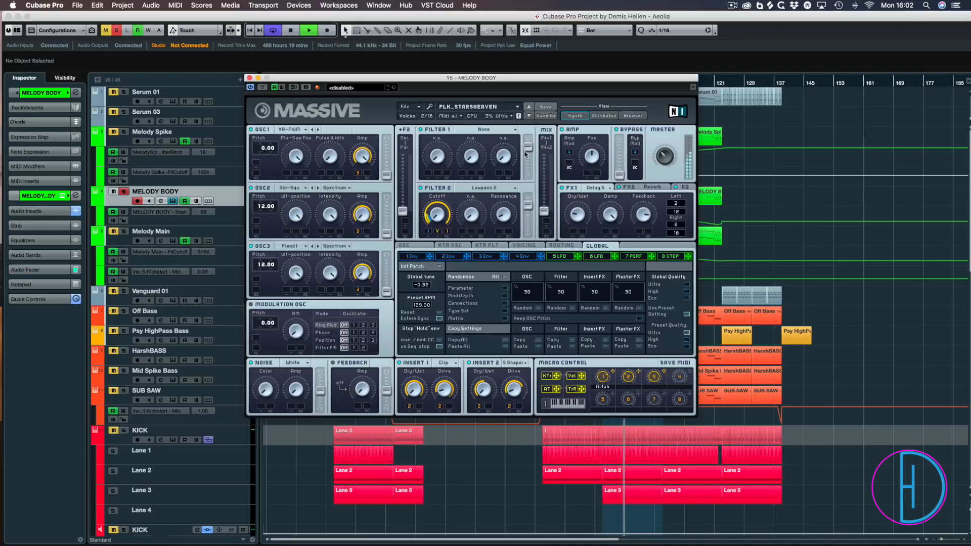
left_click(654, 185)
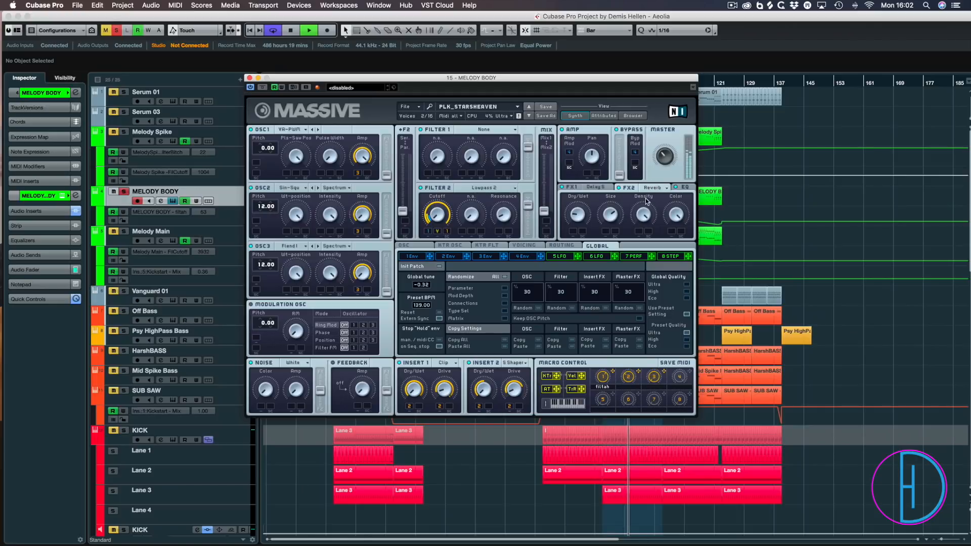
left_click(584, 189)
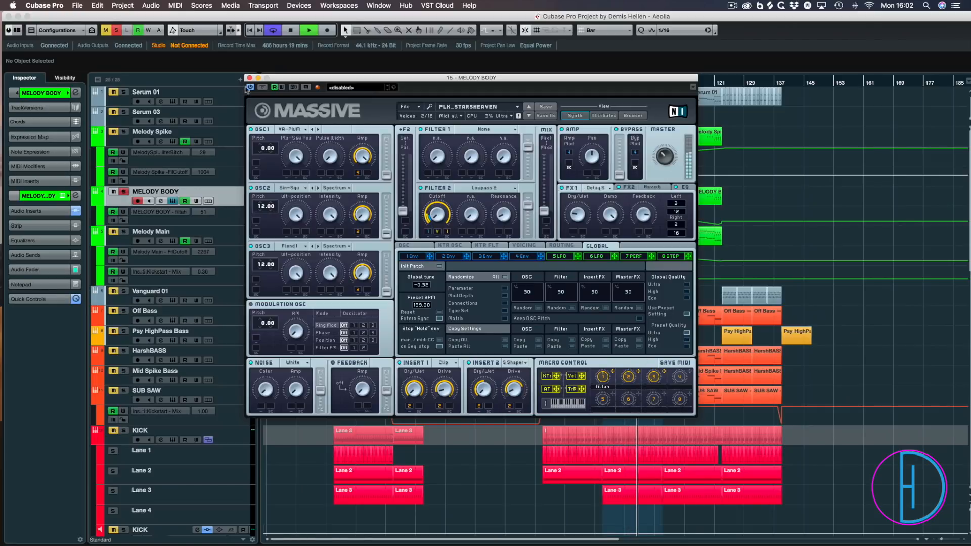
left_click(258, 78)
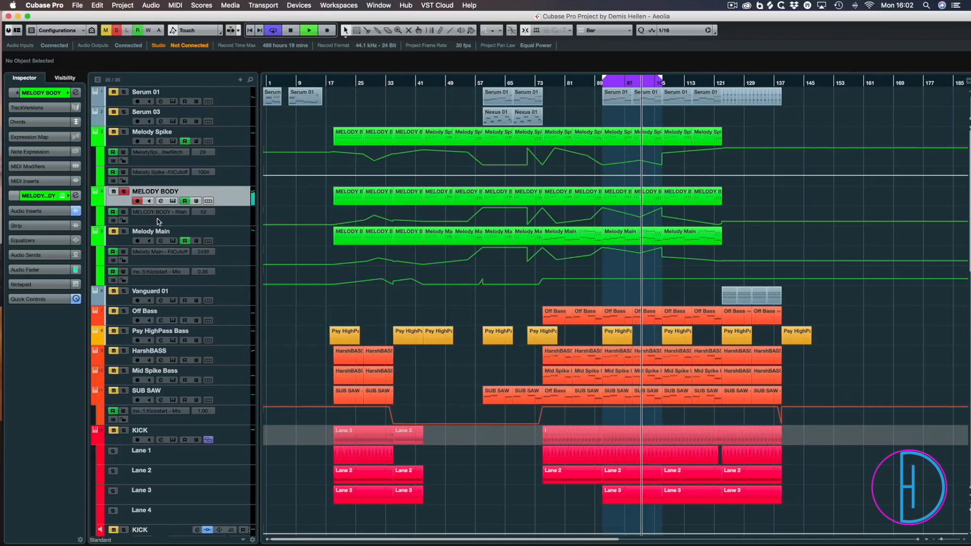
Step: Switch the solo to the Melody Spike track, select it, and open its Serum instrument while playing the track
key("space")
left_click(124, 132)
left_click(167, 142)
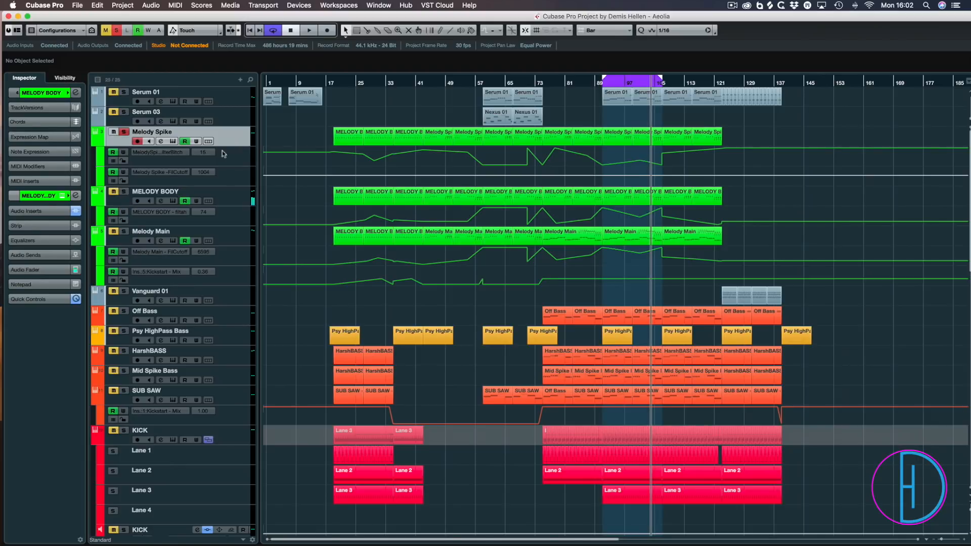
left_click(64, 196)
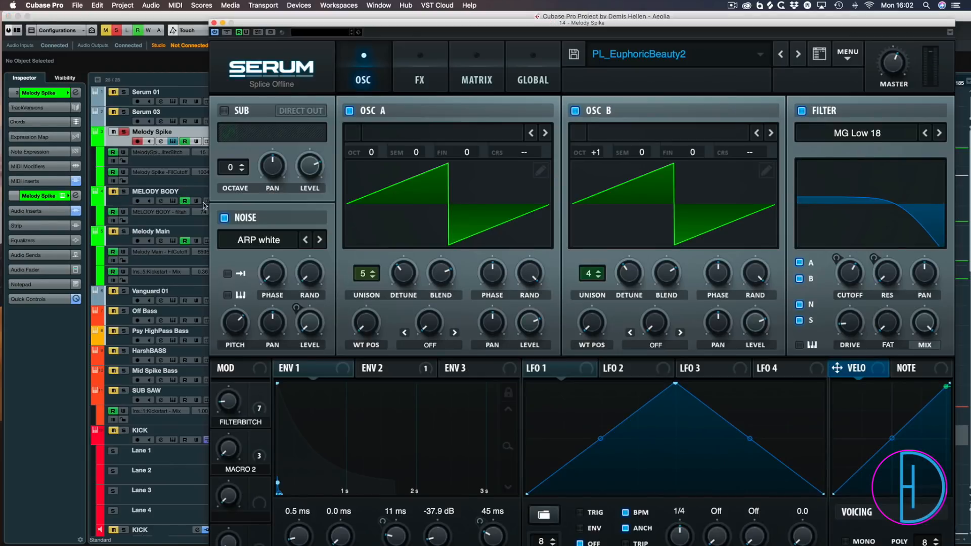
left_click_drag(616, 29, 430, 22)
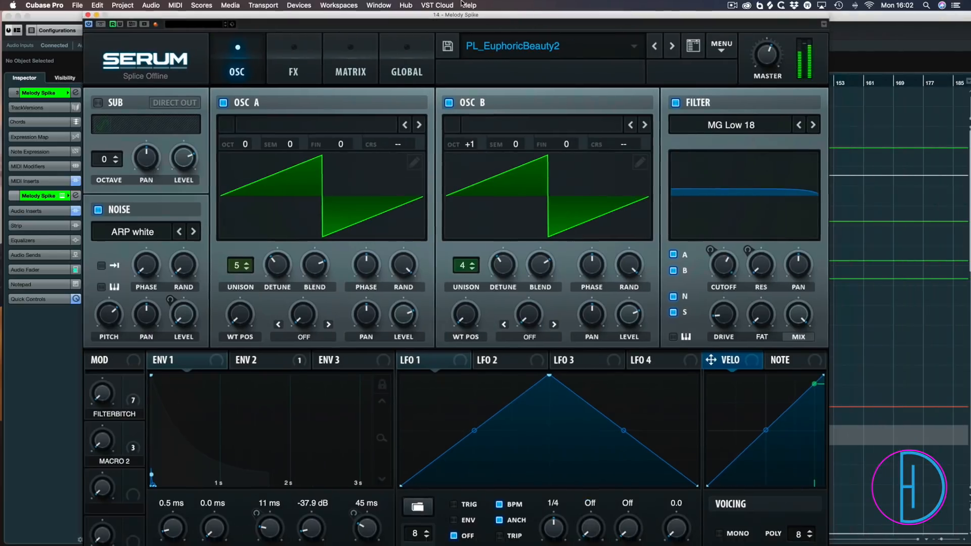
Step: Examine the preset categories and oscillator page of the Melody Spike patch, keeping PL_EuphoricBeauty2, and close the Serum window
left_click(450, 45)
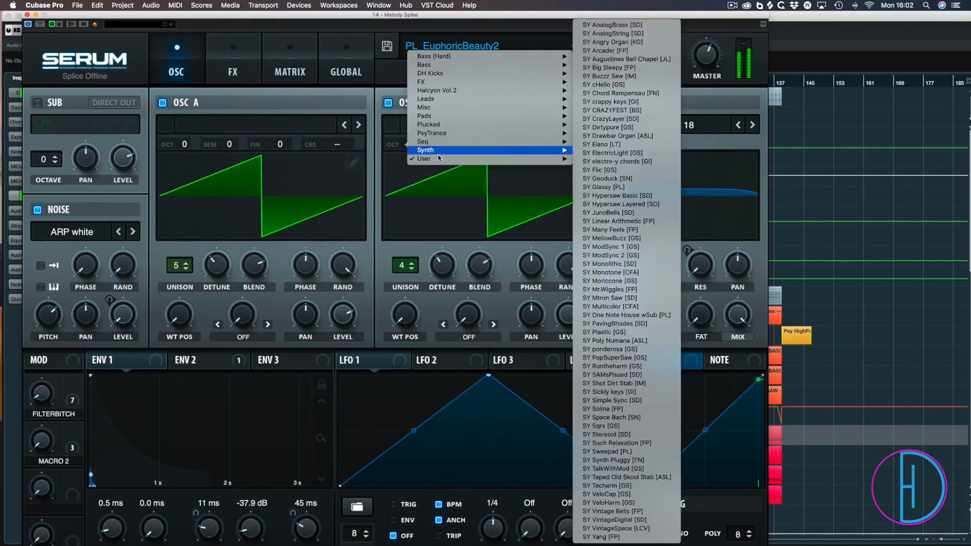
mouse_move(536, 158)
left_click(593, 25)
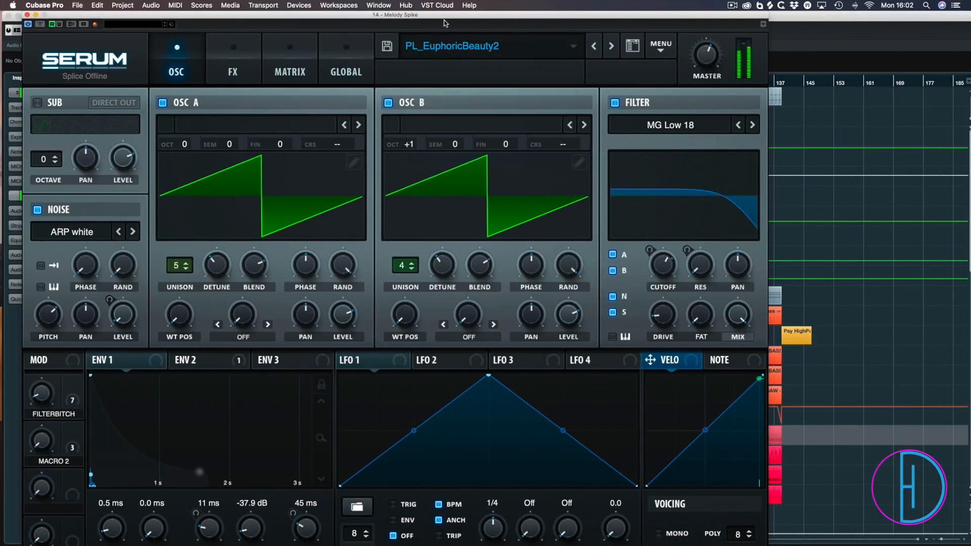
left_click_drag(443, 15, 562, 15)
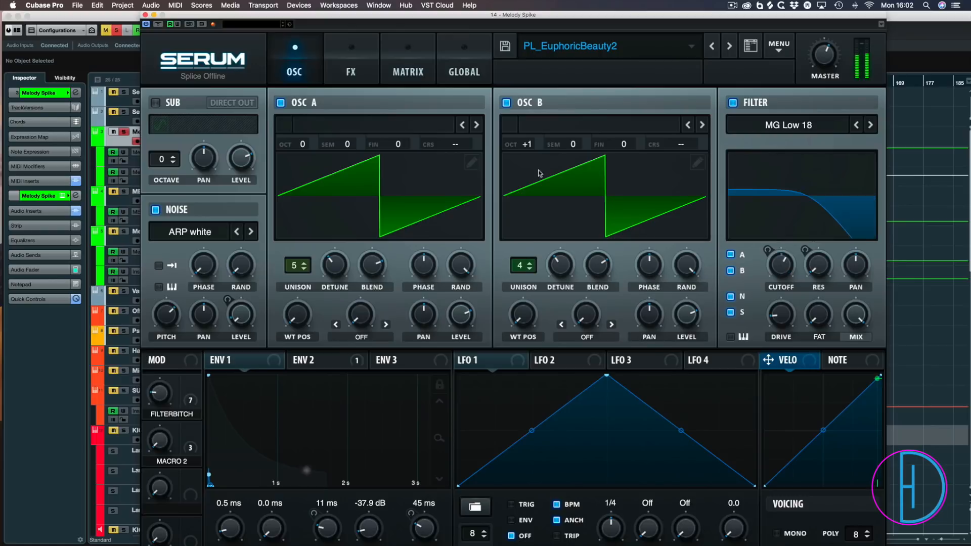
left_click(145, 15)
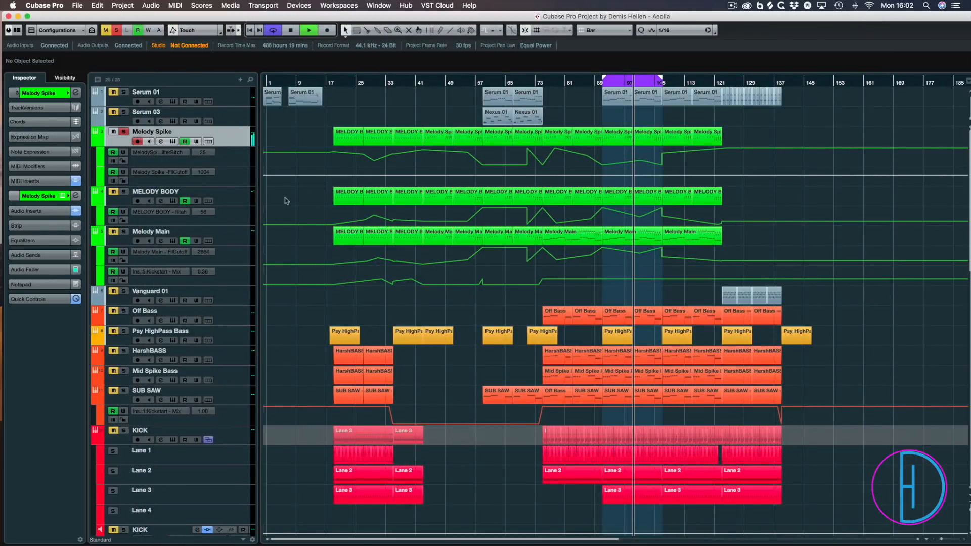
Step: Stop playback, open the MixConsole, move its window fully into view, and close it again
key("space")
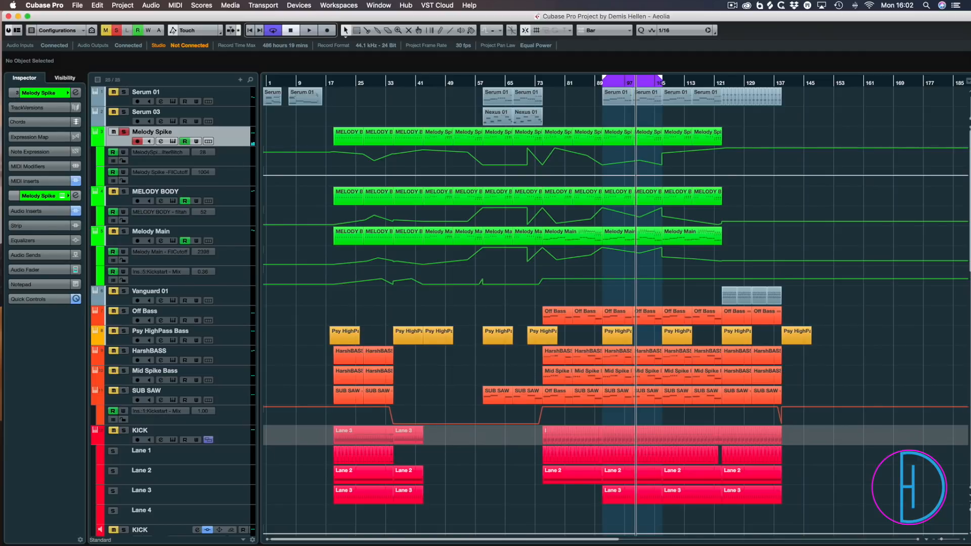
key("F3")
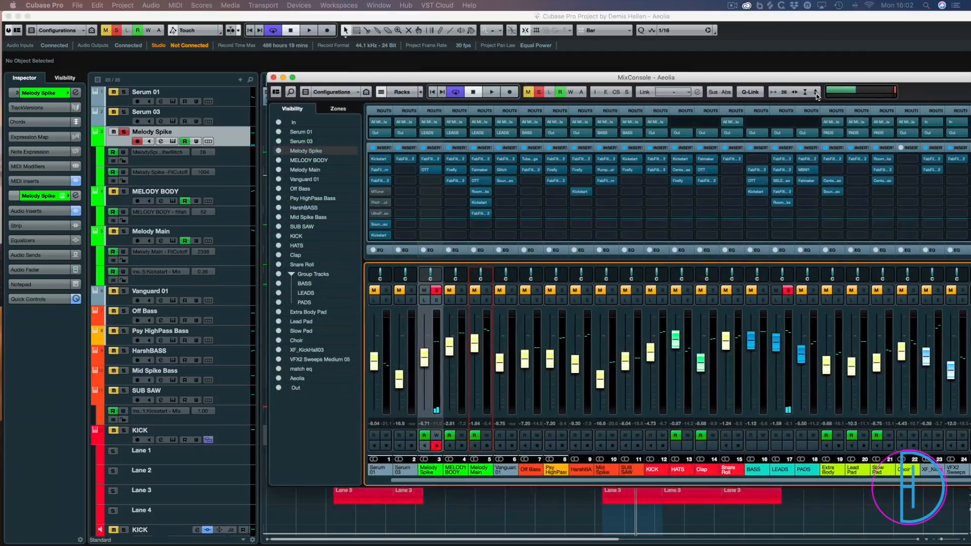
left_click_drag(893, 80, 771, 75)
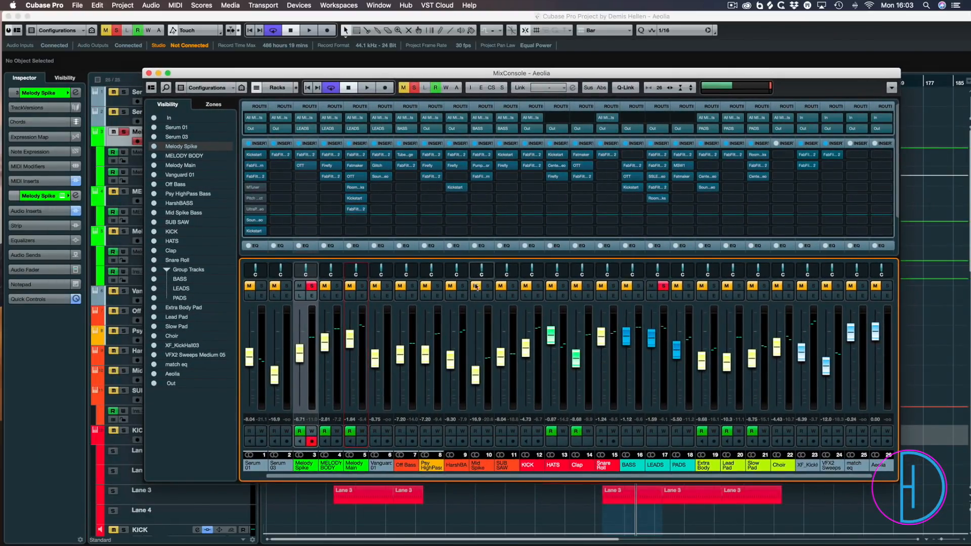
key("F3")
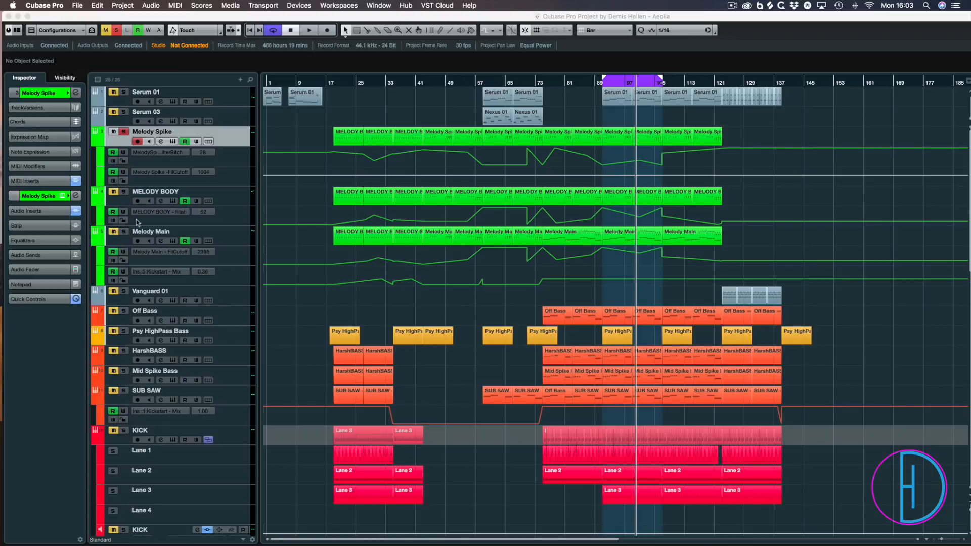
Step: Solo MELODY BODY and Melody Main alongside Melody Spike, play them from the left locator, and open the MixConsole
left_click(123, 191)
key("KP_1")
key("space")
key("F3")
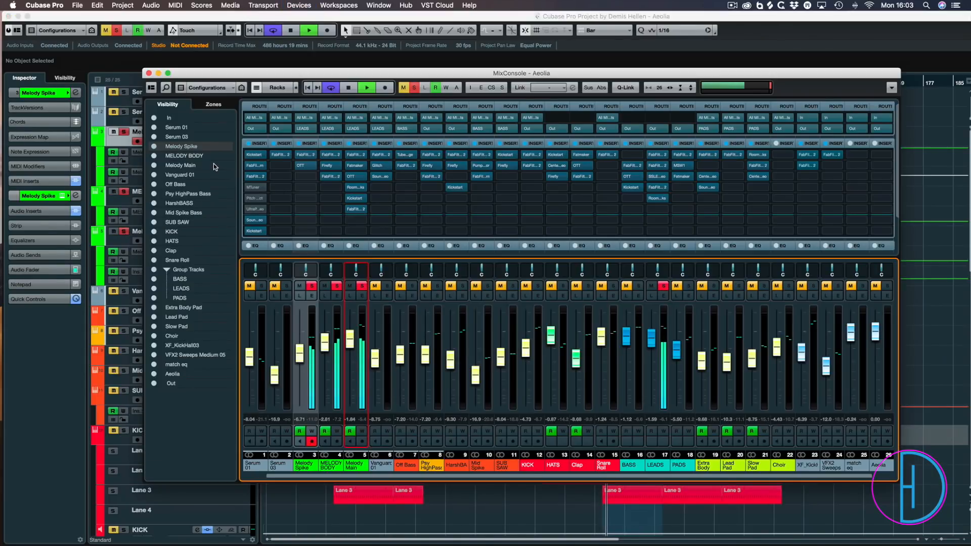
Step: Bypass all inserts on the LEADS group channel and play the three melody layers without them
key("space")
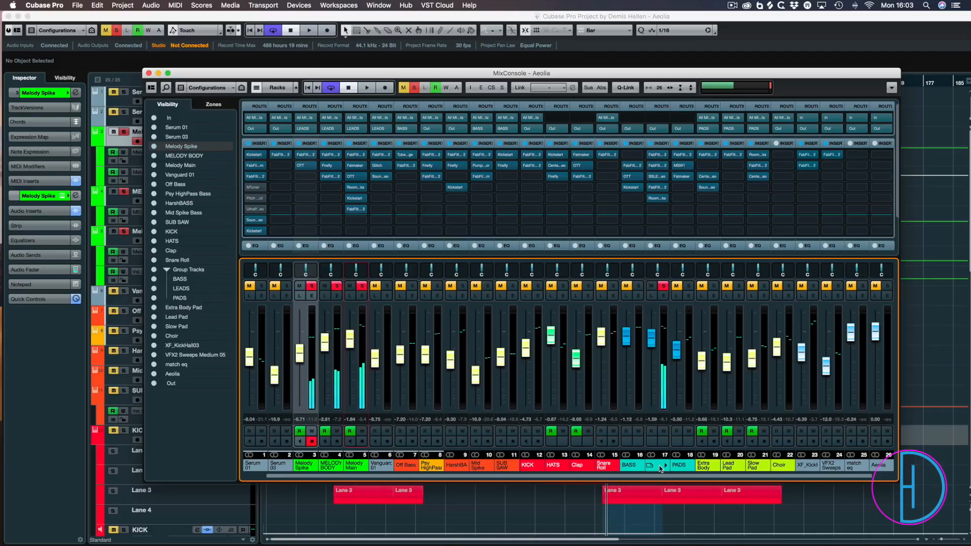
left_click(651, 144)
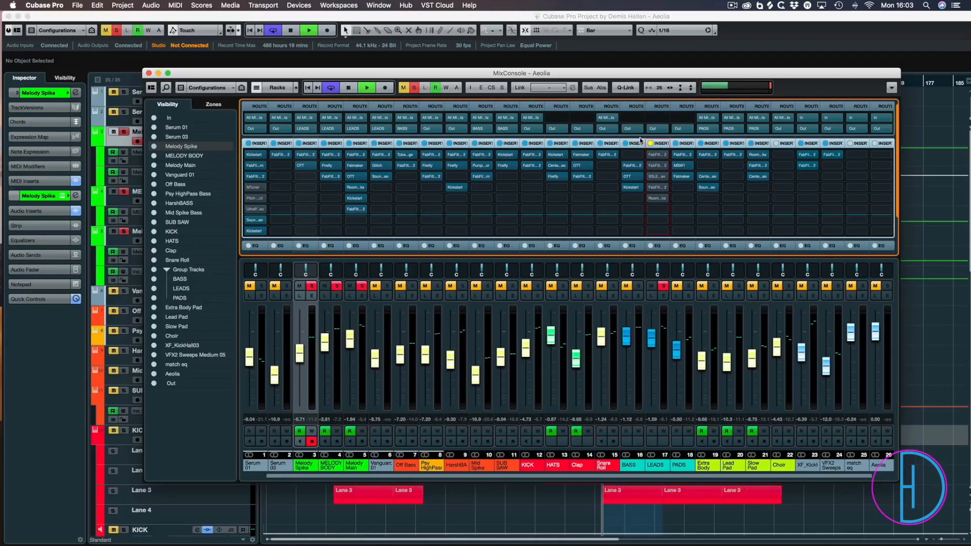
scroll(640, 141, "down", 3)
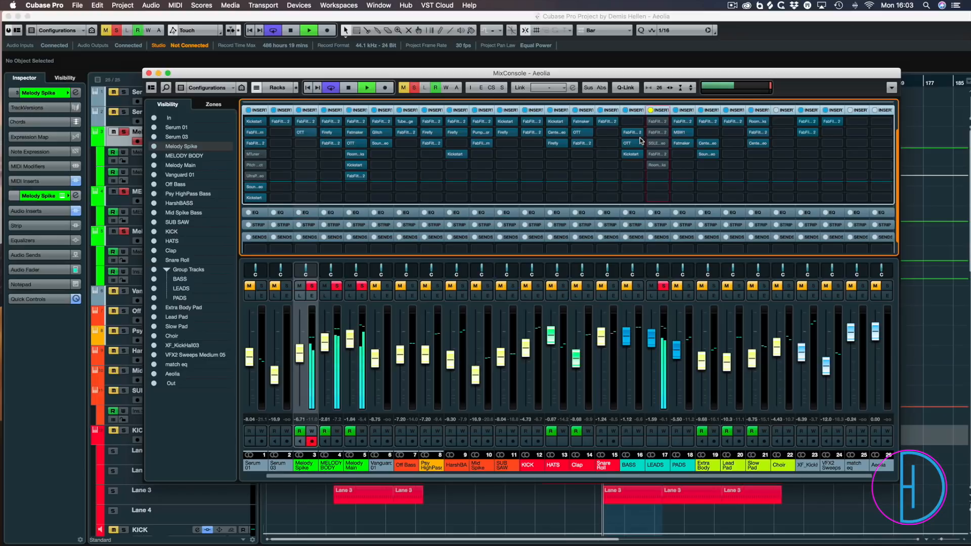
Step: Remove the solos from MELODY BODY and Melody Spike, leaving only Melody Main soloed, and play it
left_click(337, 287)
left_click(362, 287)
left_click(336, 286)
left_click(312, 286)
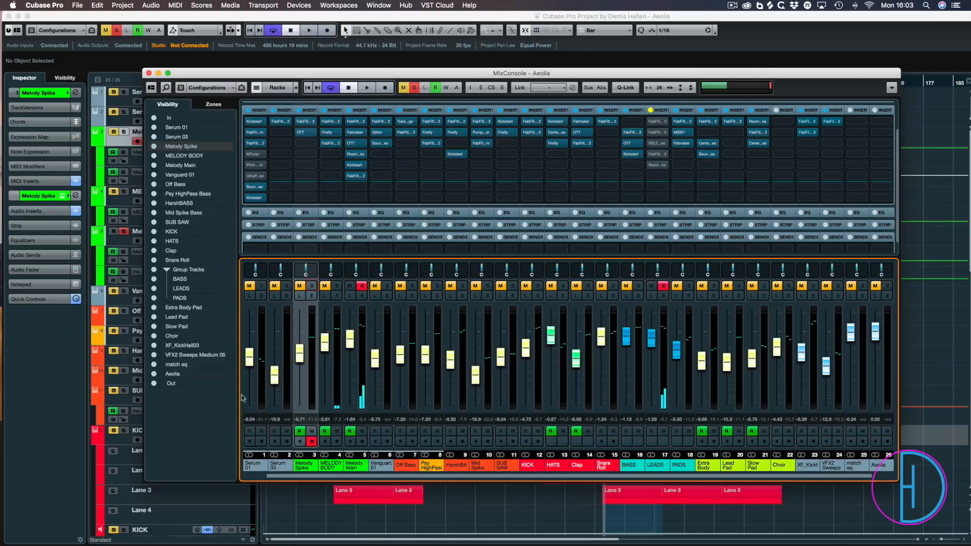
left_click_drag(262, 78, 294, 68)
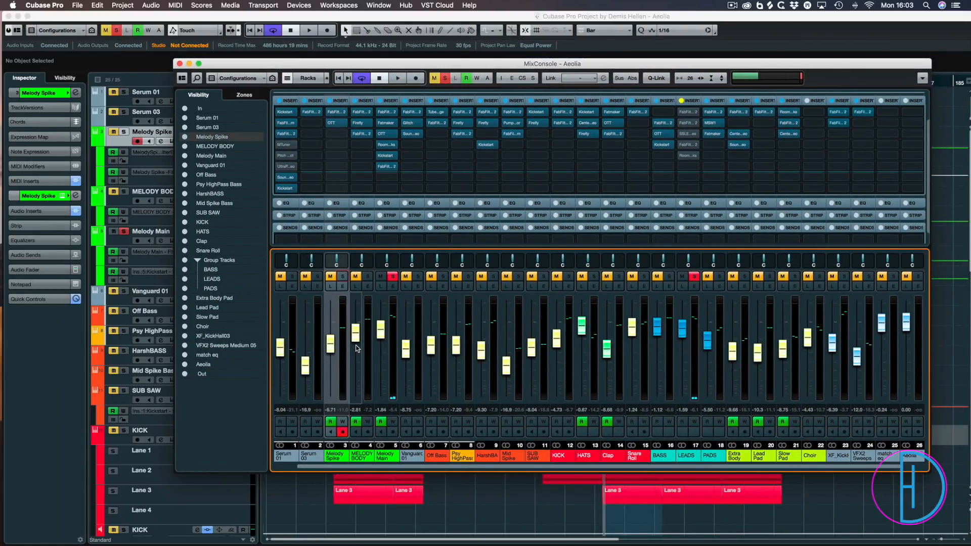
key("space")
key("space")
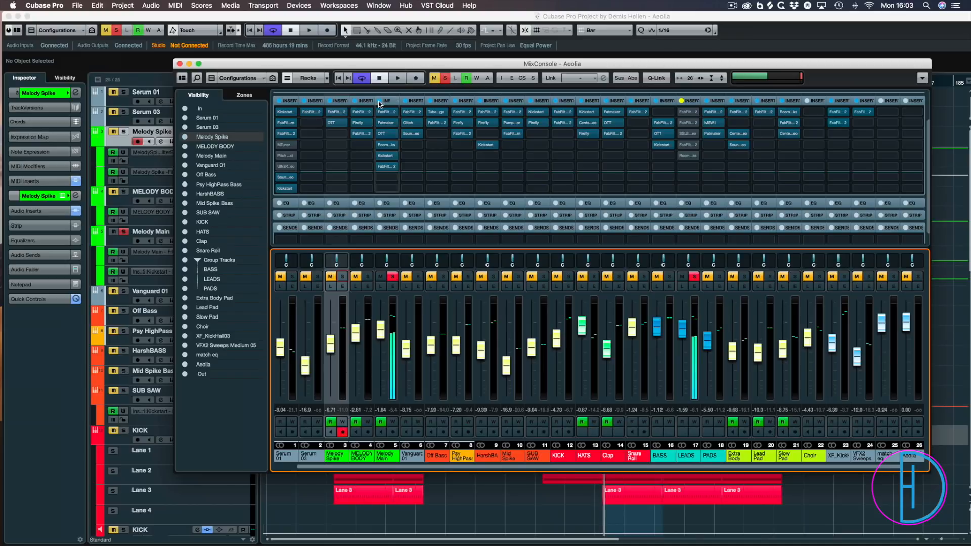
Step: Bypass all of Melody Main's inserts and play the dry sound
left_click(380, 101)
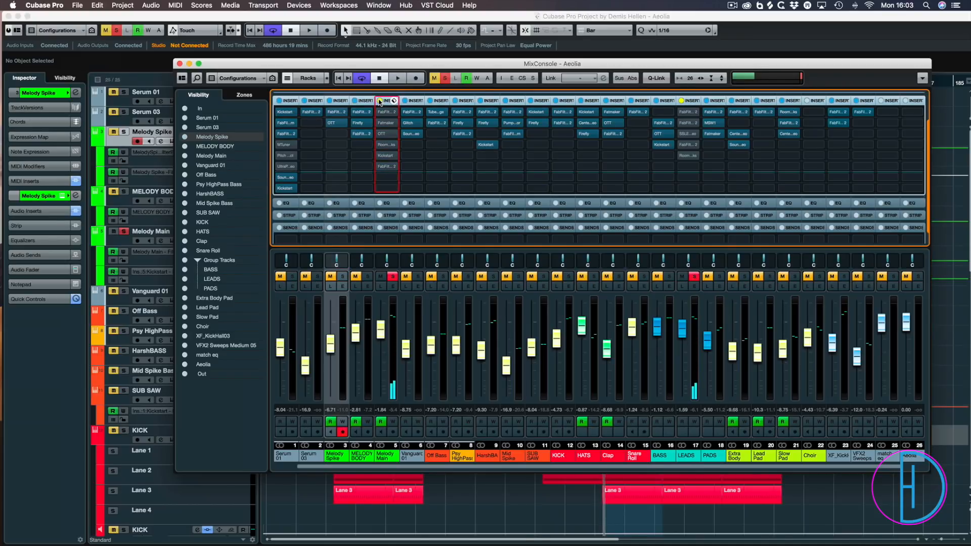
key("space")
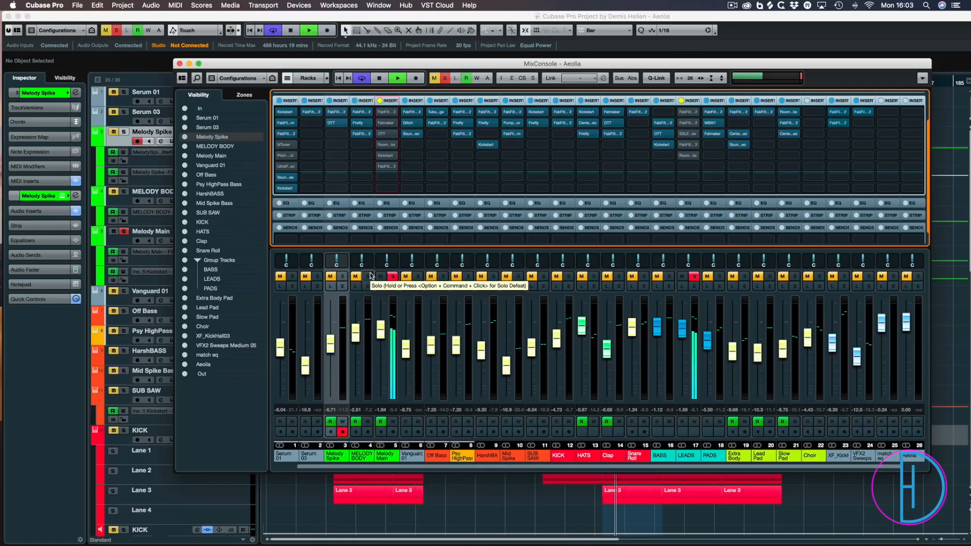
left_click(380, 79)
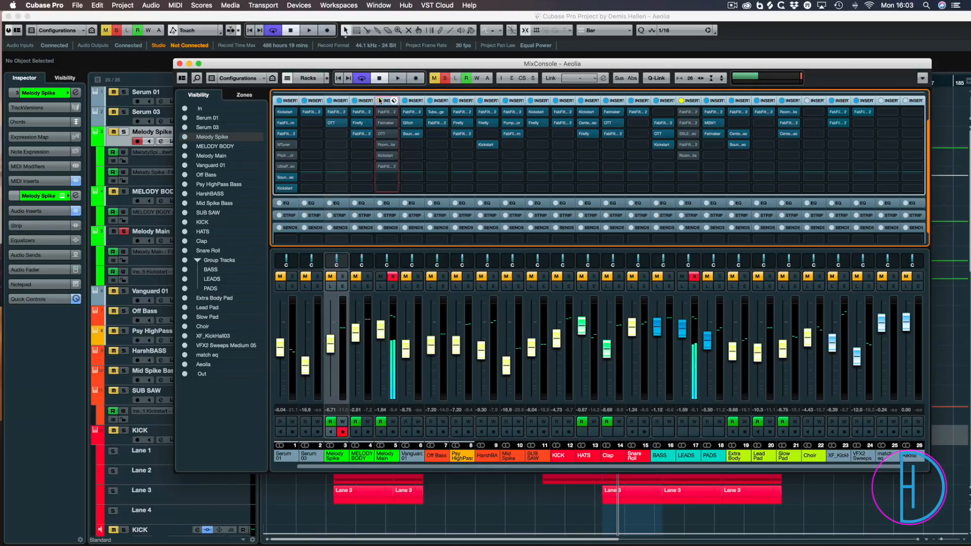
left_click(380, 134)
left_click(380, 155)
left_click(380, 167)
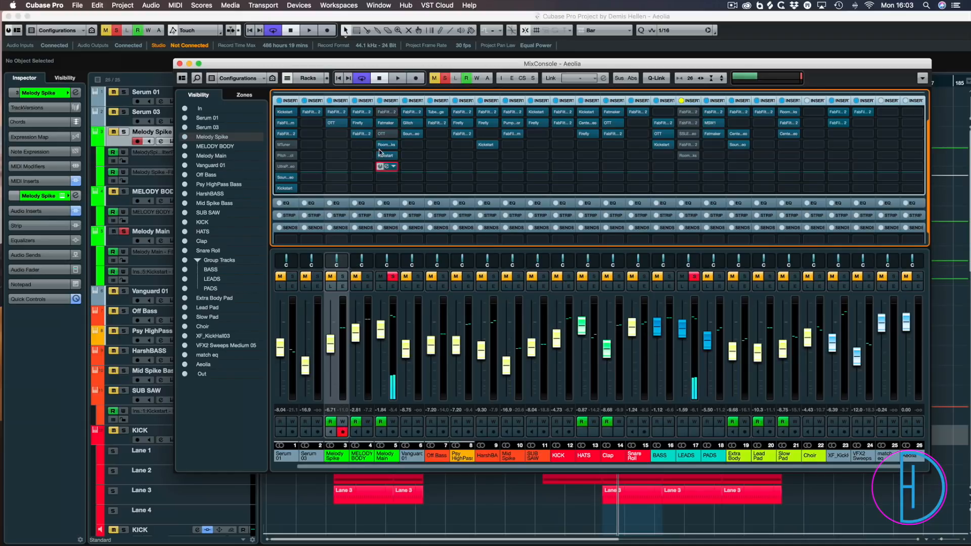
left_click(380, 147)
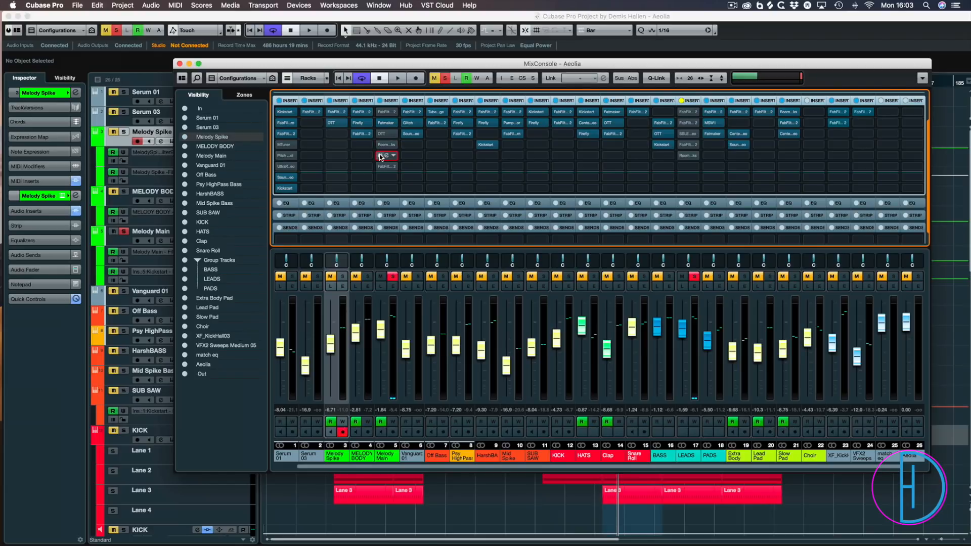
left_click(380, 123)
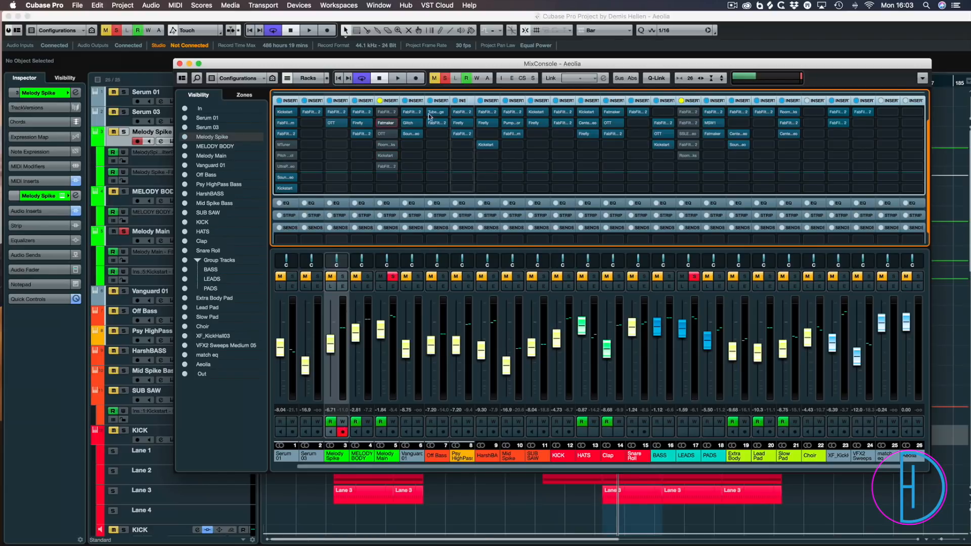
left_click(379, 101)
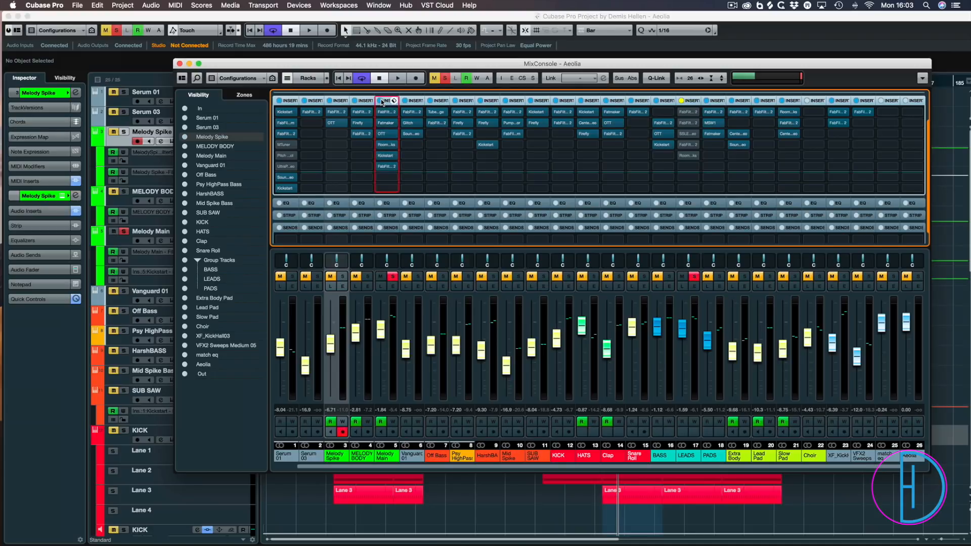
left_click(379, 100)
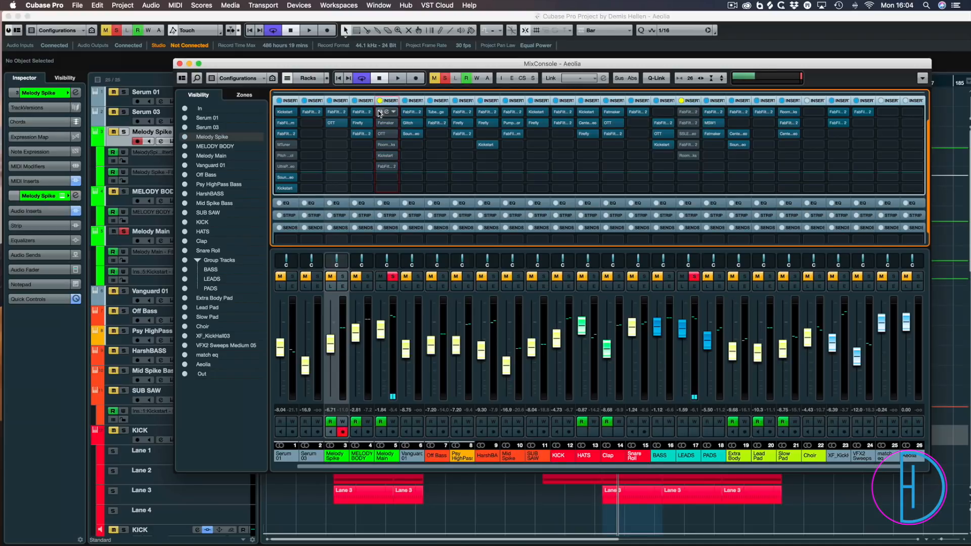
Step: During playback, re-enable Melody Main's first insert, FabFilter Pro-Q 2, open it, and move its window clear of the lower screen
key("space")
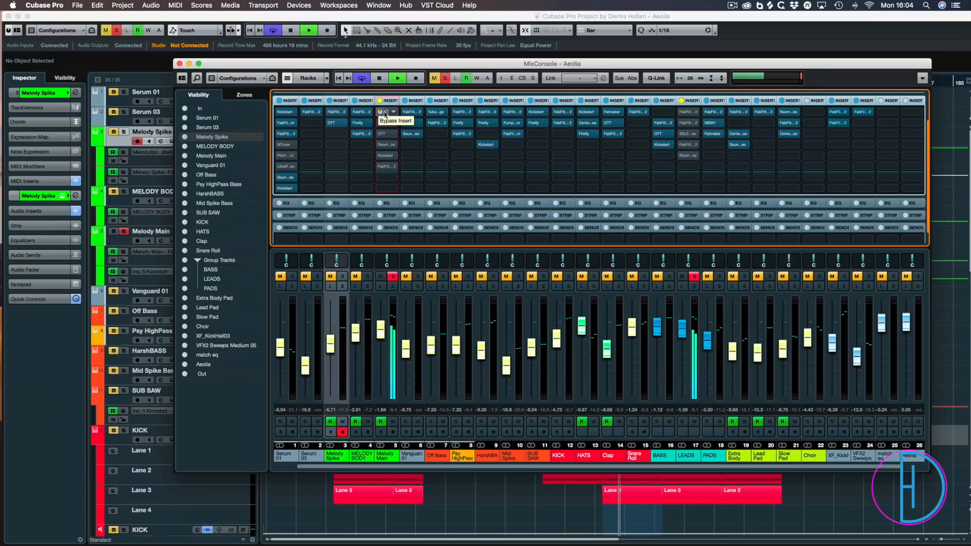
left_click(381, 112)
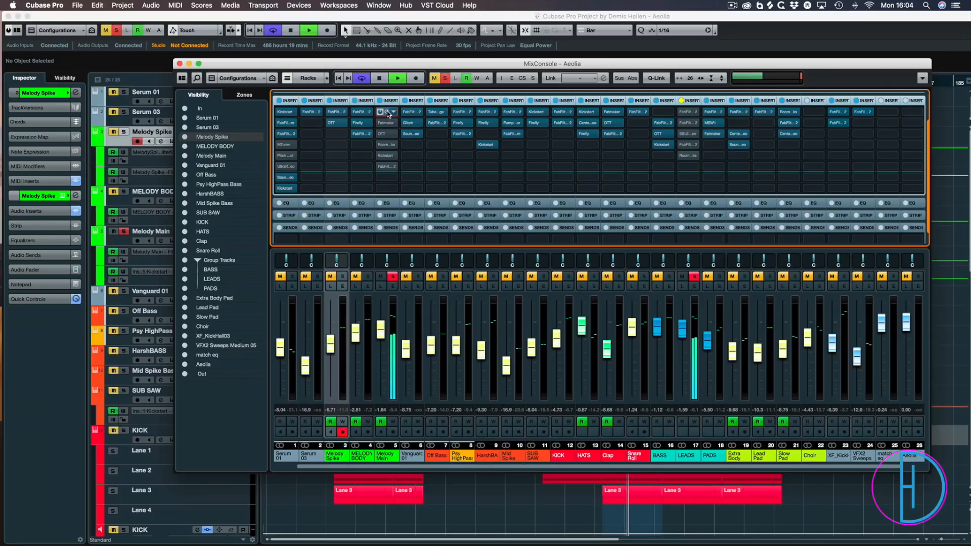
left_click(387, 111)
left_click_drag(394, 235, 539, 107)
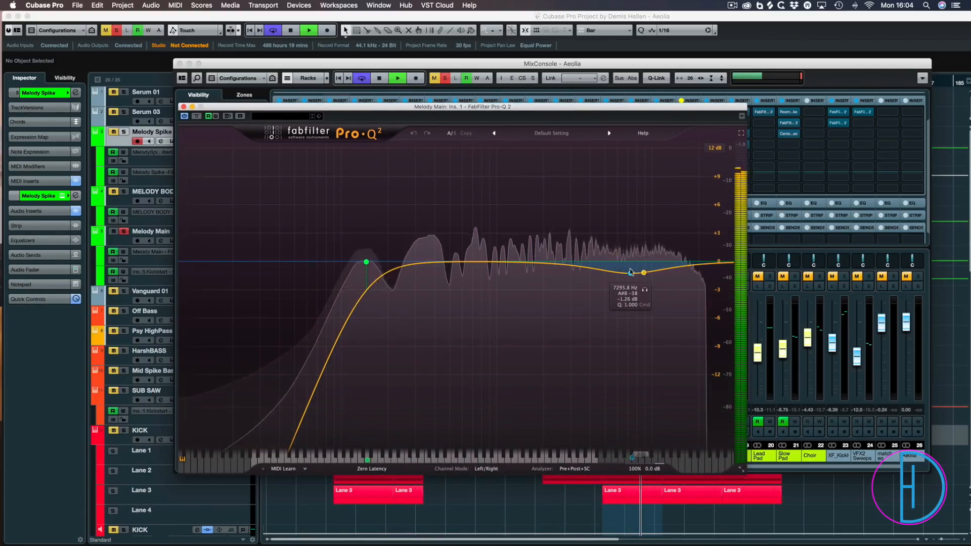
Step: Listen to the 7295.8 Hz band of the Pro-Q 2 on its own, stop playback, and close the plug-in window
left_click(645, 290)
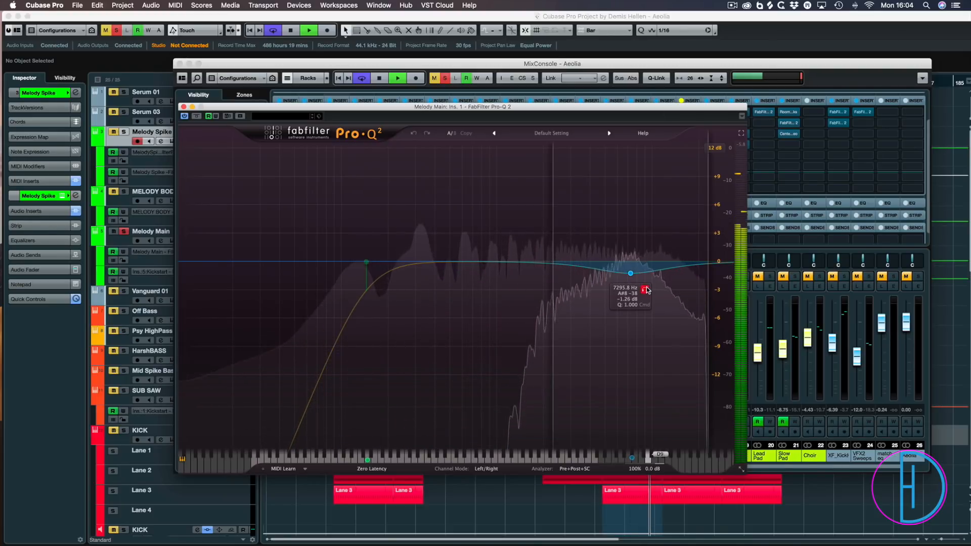
left_click_drag(619, 286, 620, 287)
key("space")
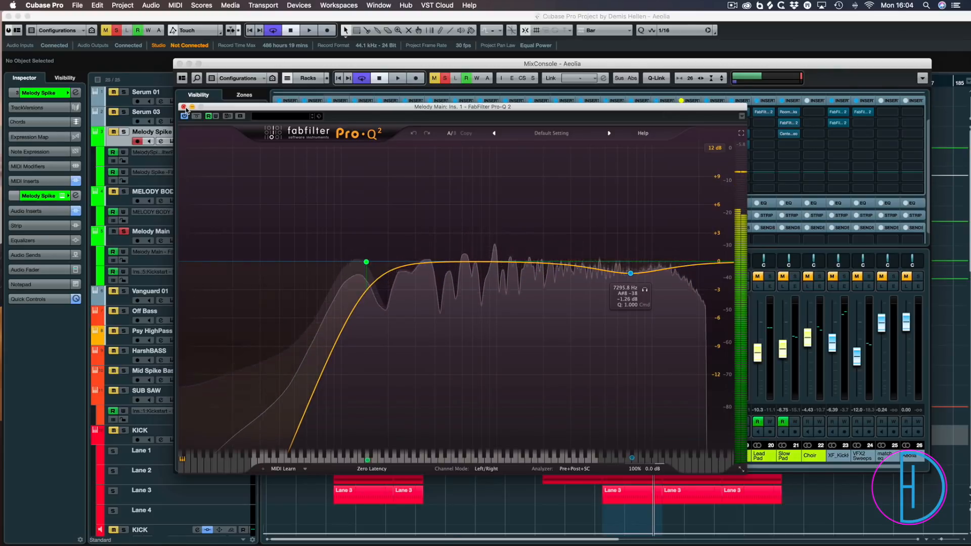
left_click(184, 106)
Step: Play Melody Main, re-enable its Fatmaker insert, examine the plug-in's LMF, HMF and HP settings, and close its window
mouse_move(396, 136)
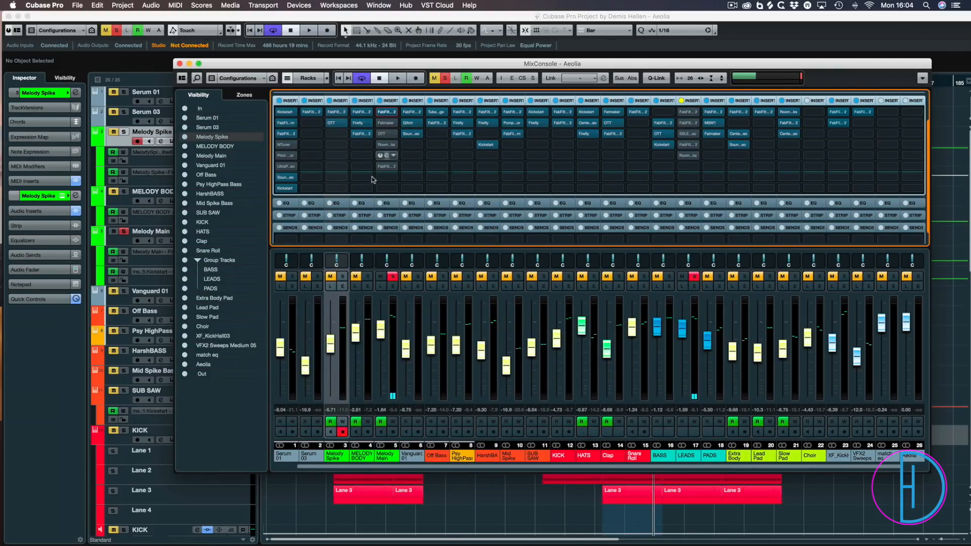
key("space")
left_click(380, 122)
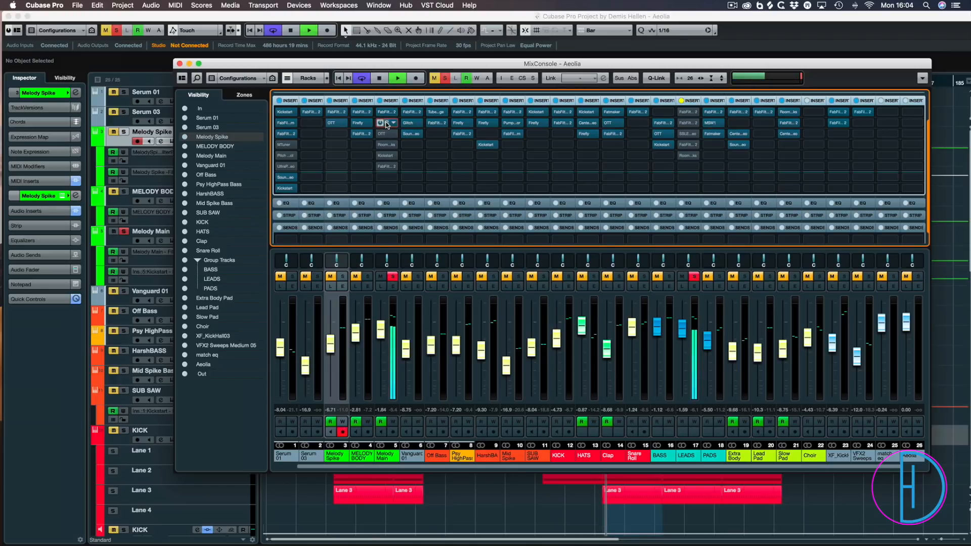
left_click(387, 124)
left_click_drag(618, 312, 349, 190)
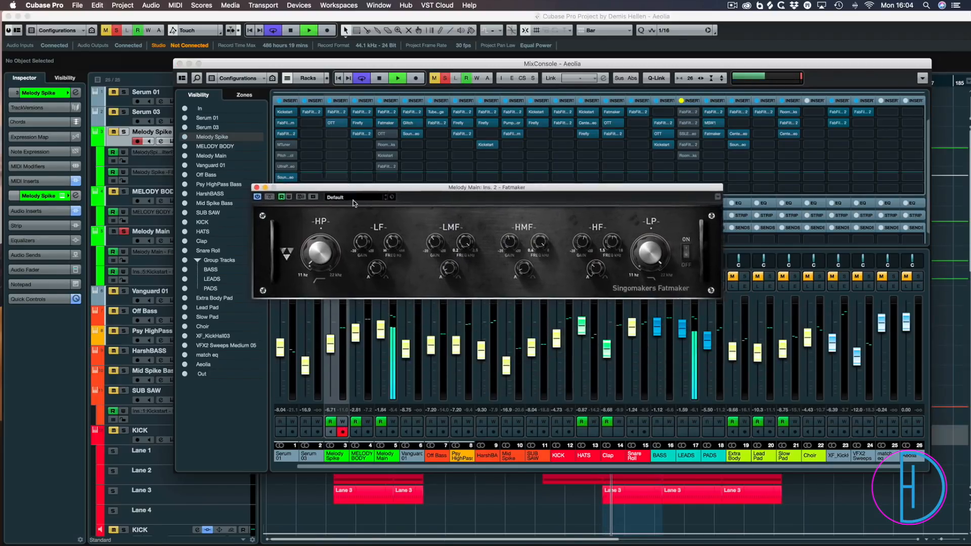
mouse_move(439, 241)
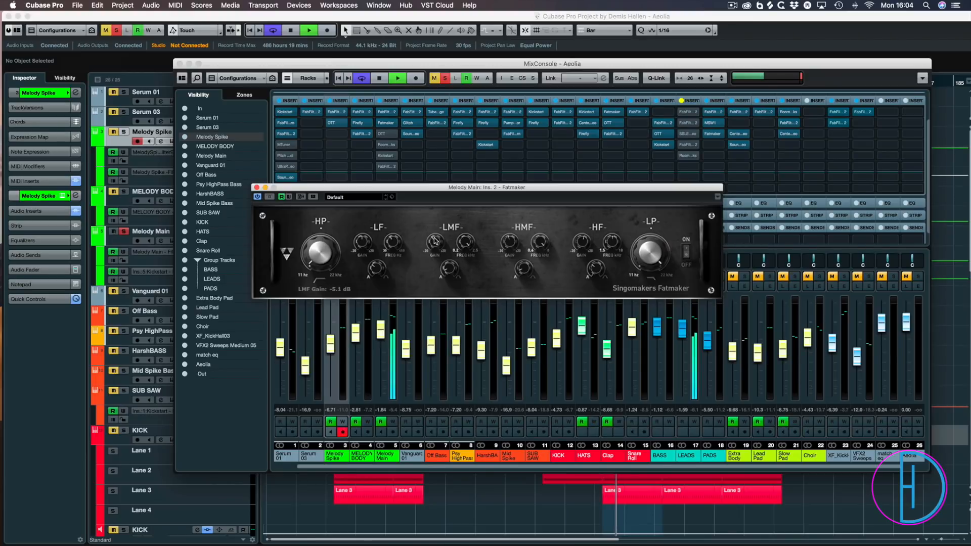
mouse_move(510, 244)
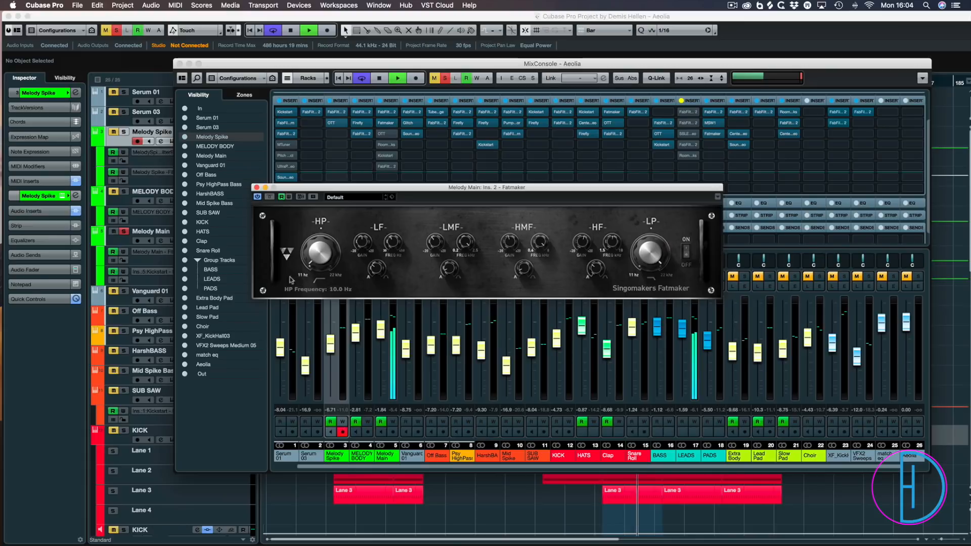
left_click(257, 187)
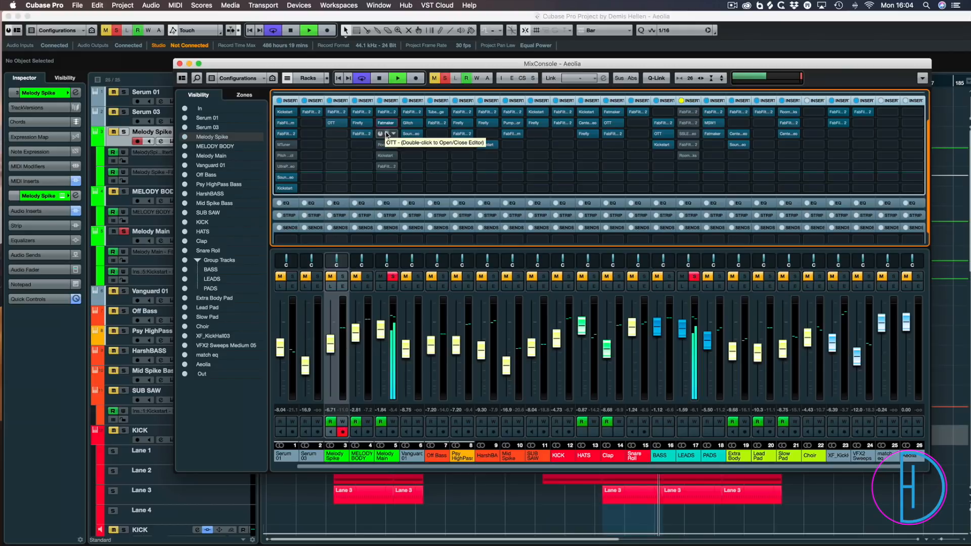
Step: Open Melody Main's OTT insert, take it out of bypass, and test a higher Time setting before returning it to 0 %
left_click(387, 135)
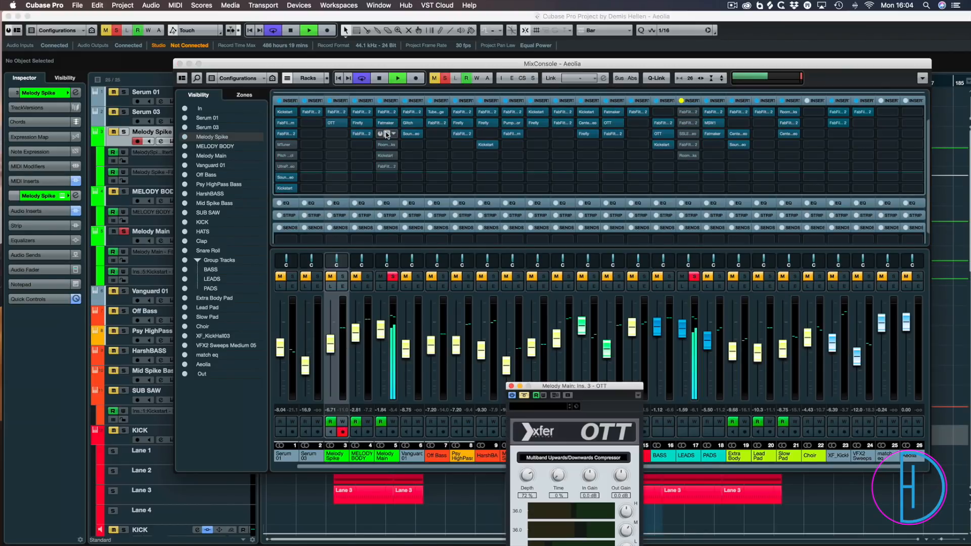
left_click_drag(581, 387, 594, 93)
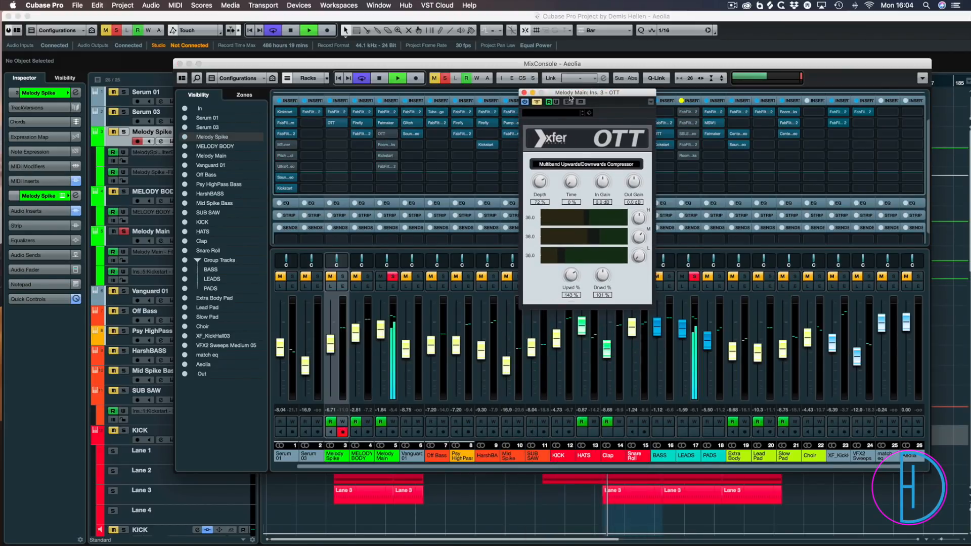
left_click(537, 102)
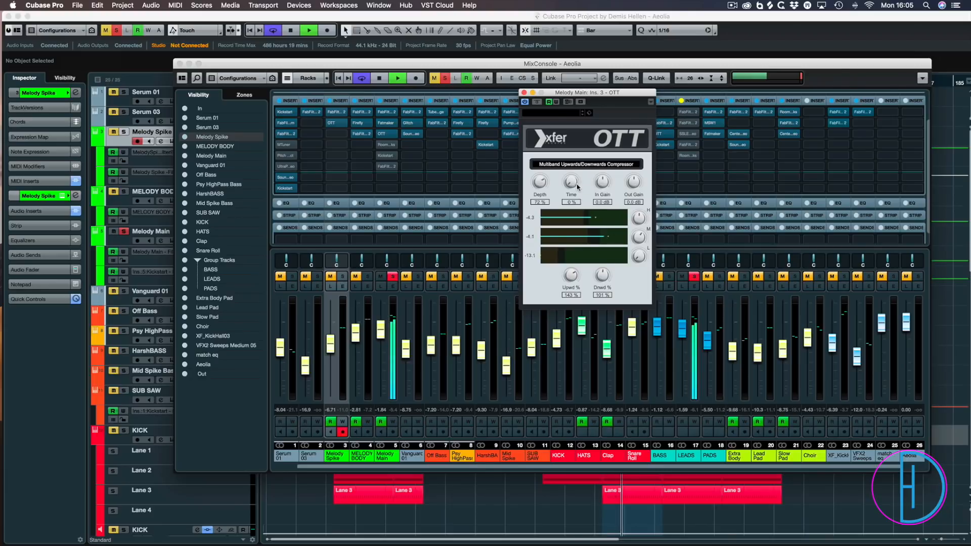
left_click_drag(578, 186, 575, 127)
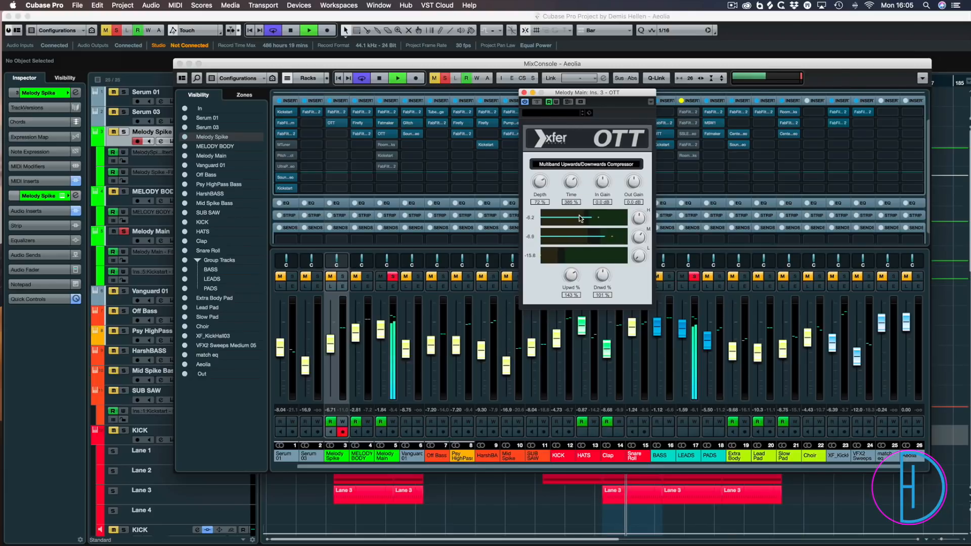
left_click_drag(572, 187, 562, 287)
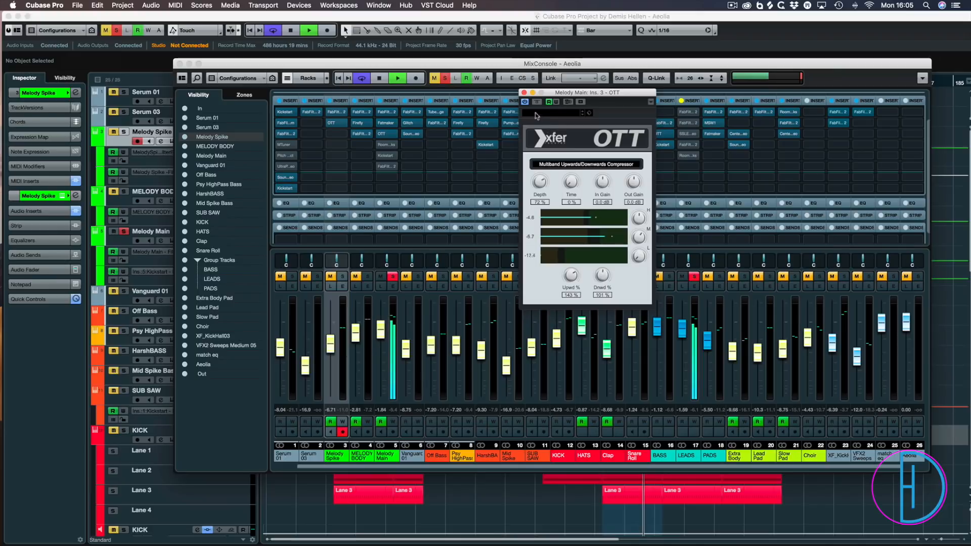
Step: Re-enable Melody Main's RoomWorks and Kickstart inserts, examine each plug-in's settings during playback, and close their windows
key("space")
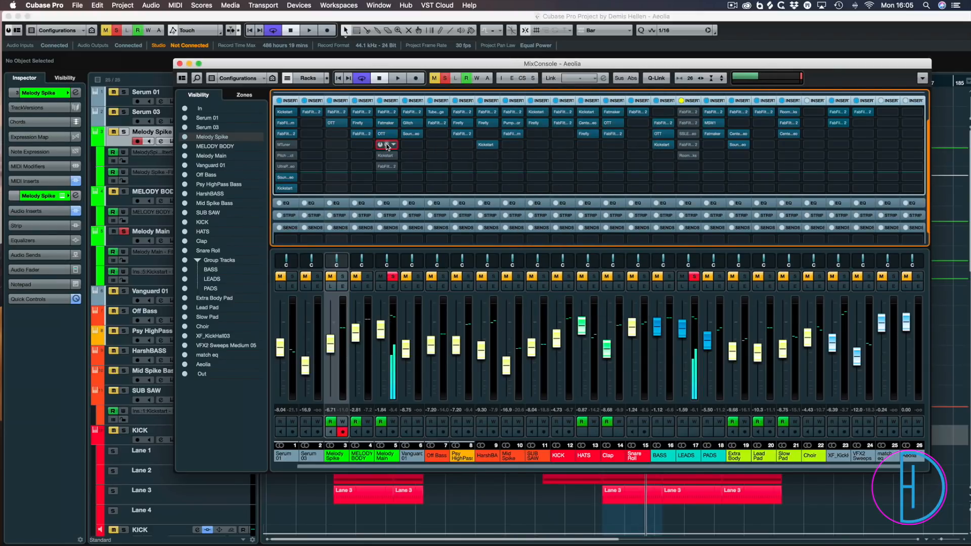
left_click(380, 146)
left_click(380, 146)
key("space")
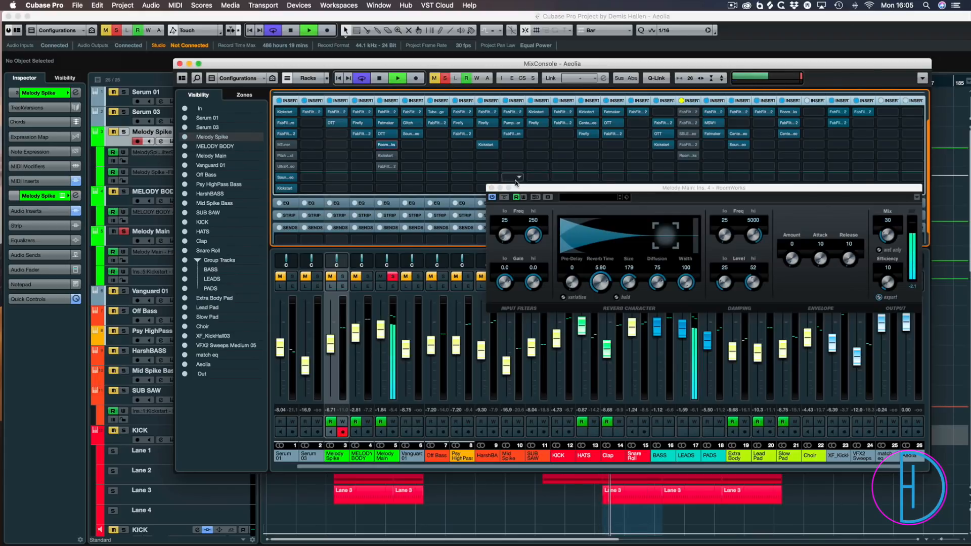
left_click(507, 198)
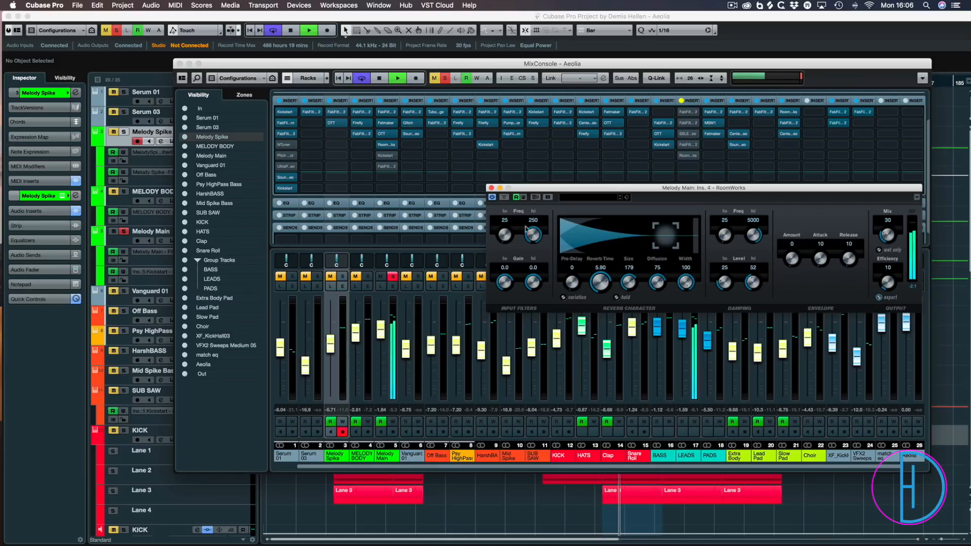
left_click(491, 188)
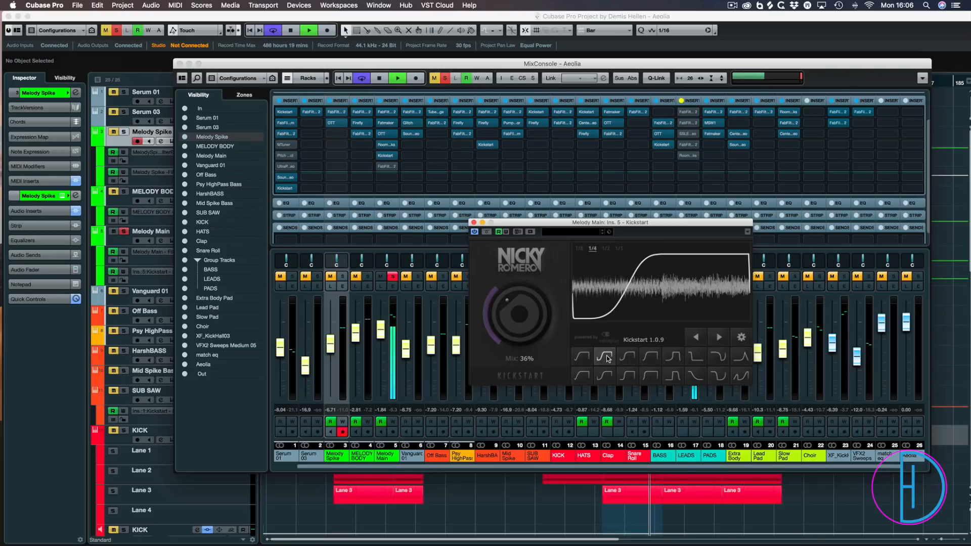
left_click(473, 222)
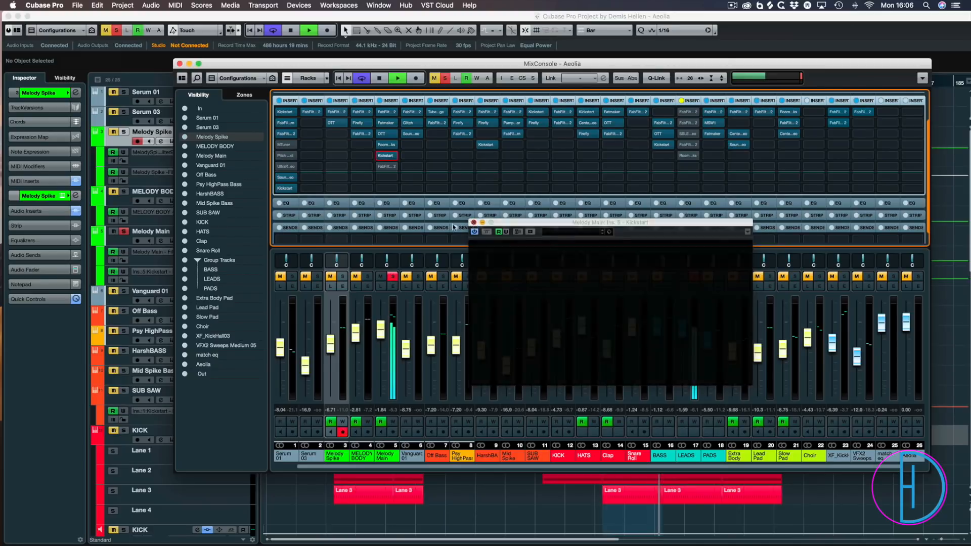
Step: Re-enable Melody Main's sixth insert, FabFilter Pro-Q 2, examine its low-cut curve with the window moved up, and close it
left_click(386, 166)
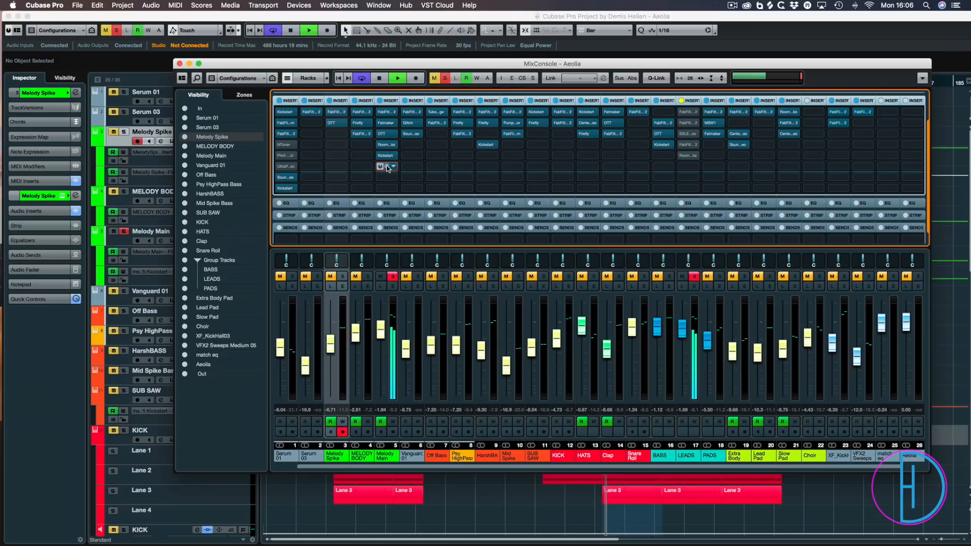
left_click(386, 166)
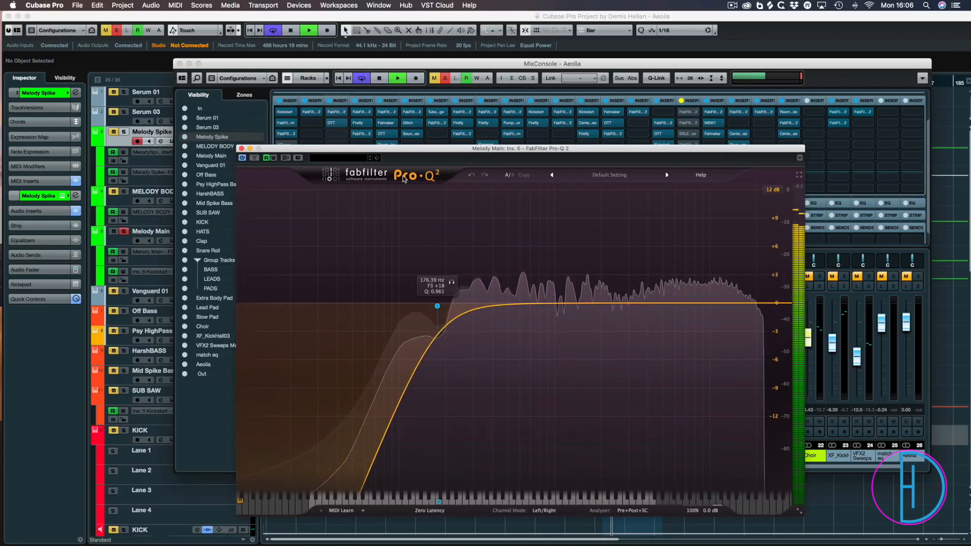
left_click_drag(449, 149, 461, 60)
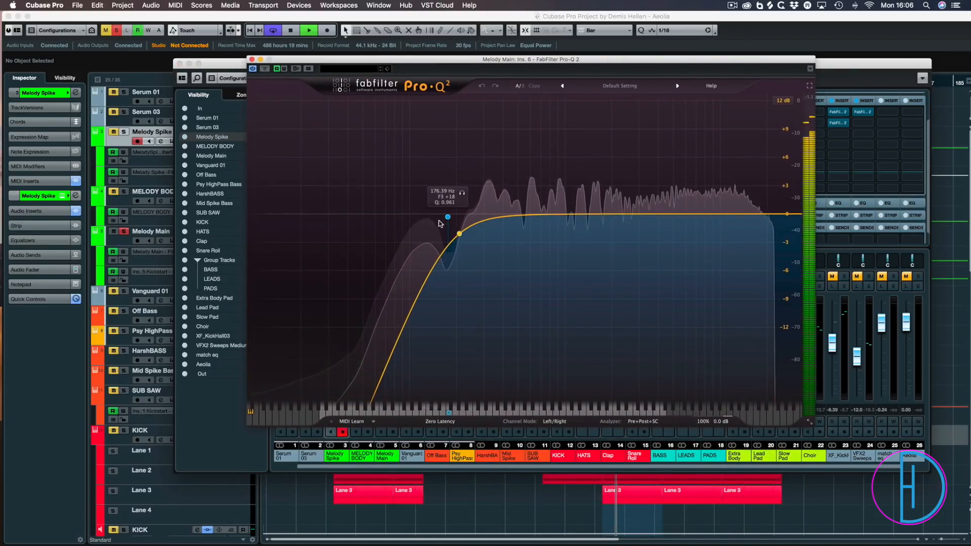
left_click(252, 59)
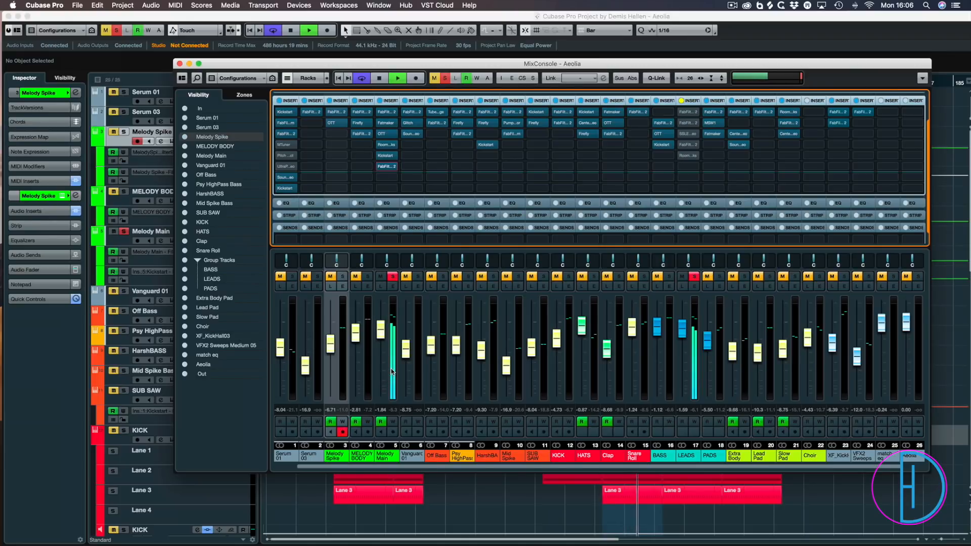
Step: Stop playback, switch the solo from Melody Main to MELODY BODY, and play the body layer on its own
key("space")
left_click(393, 278)
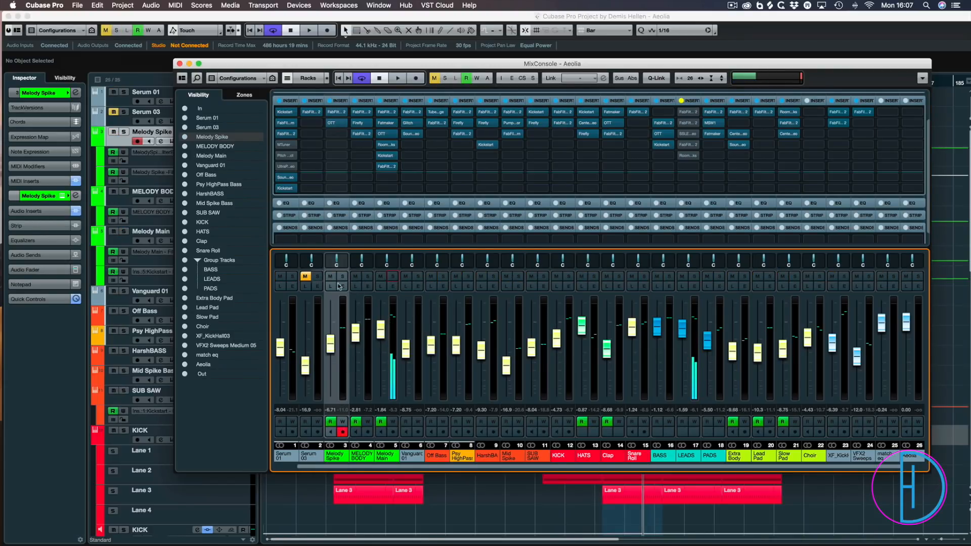
left_click(368, 276)
key("space")
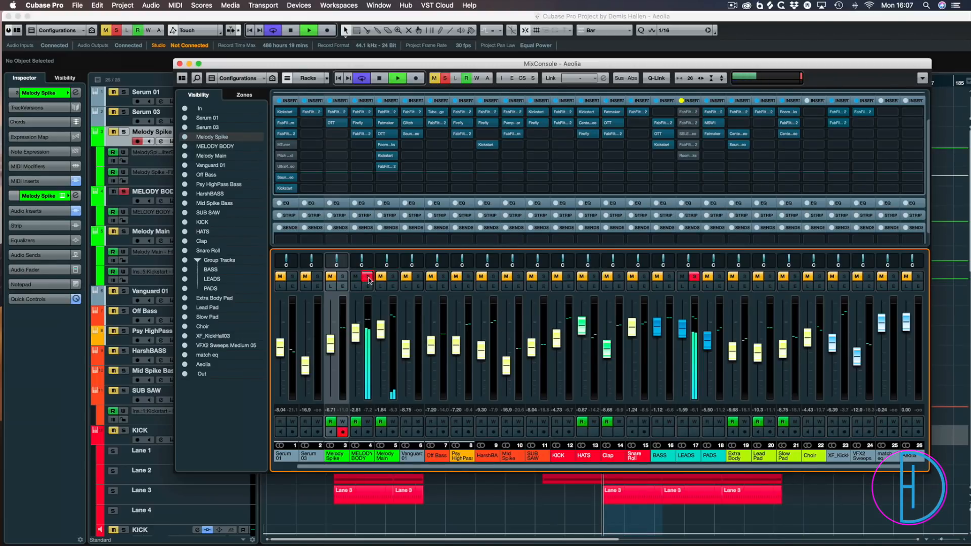
Step: Play MELODY BODY with all its inserts disabled, re-enable its first FabFilter Pro-Q 2, examine the low cut, and close it
key("space")
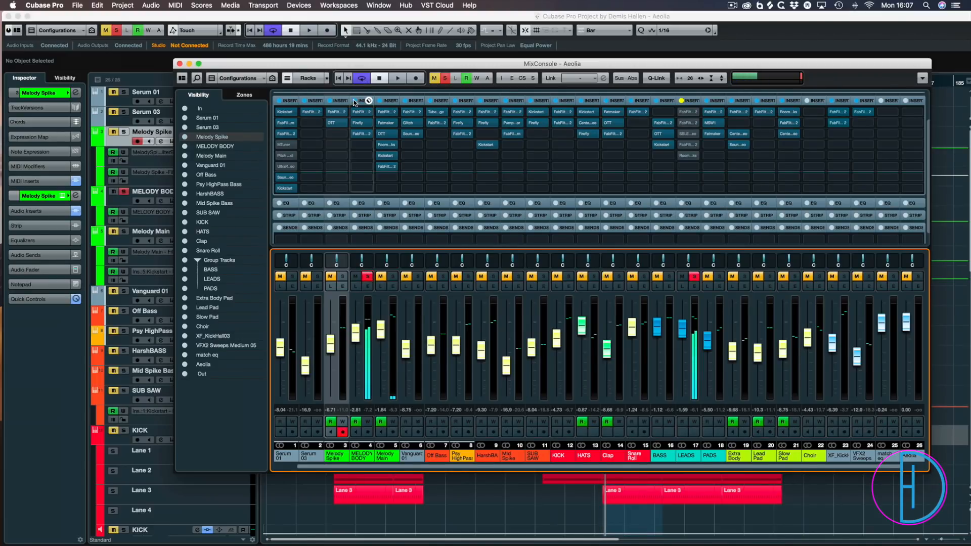
left_click(354, 102)
key("space")
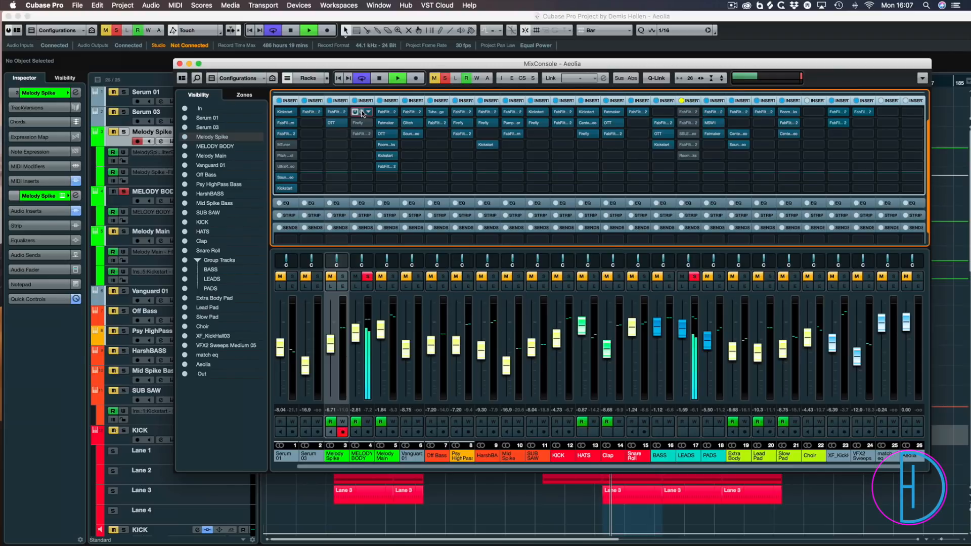
left_click(362, 112)
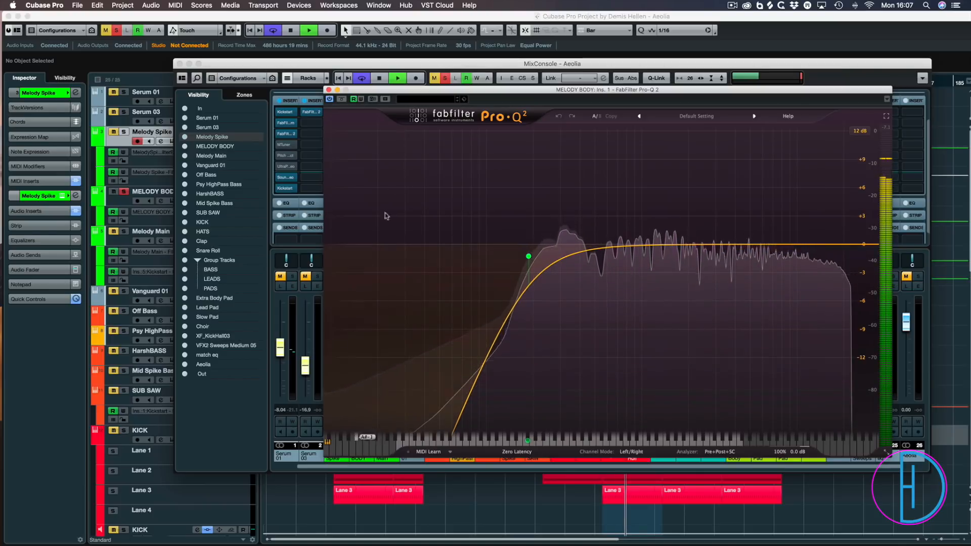
left_click(329, 89)
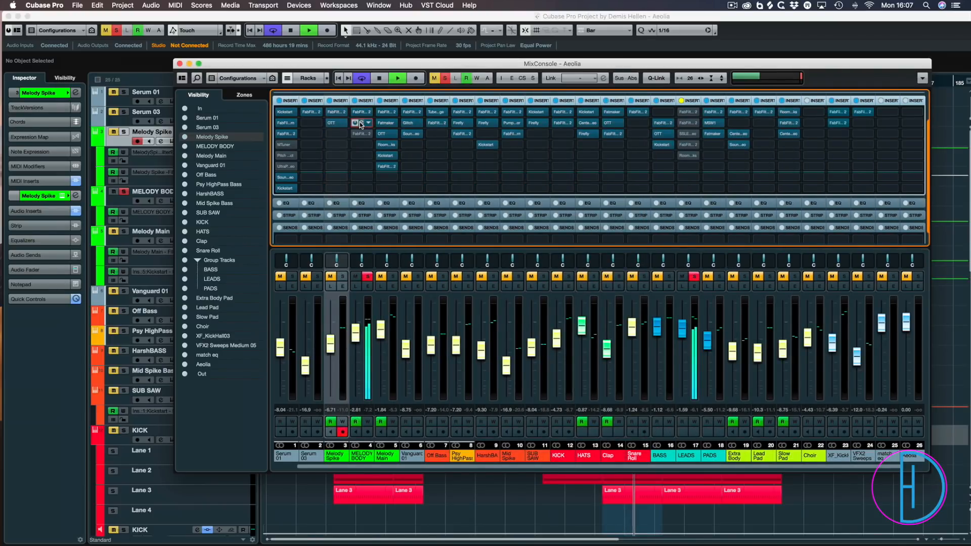
Step: Re-enable MELODY BODY's Firefly compressor, examine its settings, compare the sound with and without bypass, and close the plug-in window
left_click(359, 123)
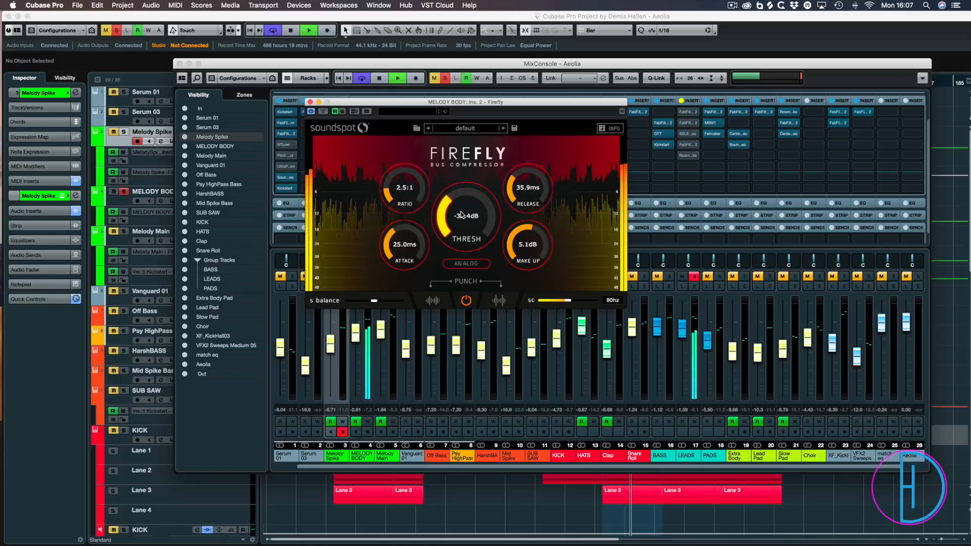
left_click(322, 112)
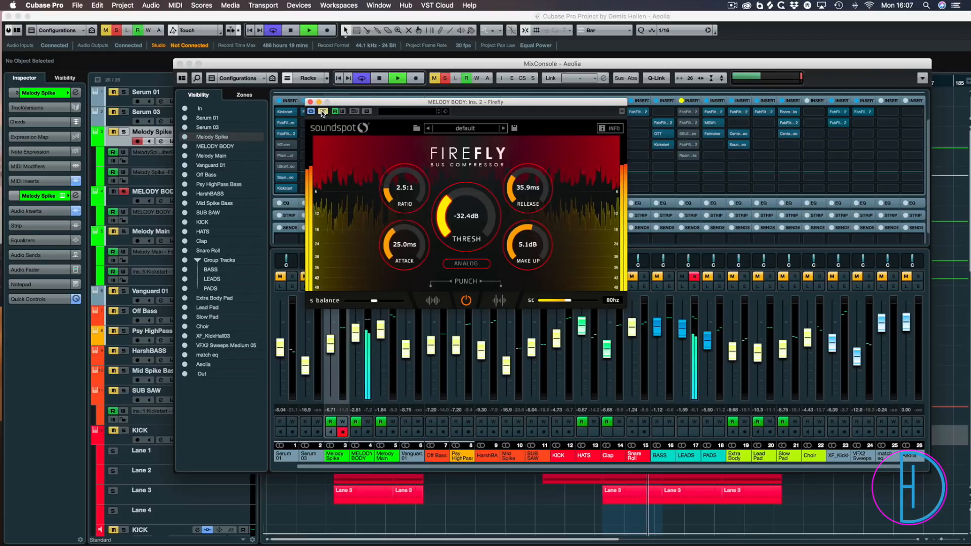
left_click(320, 110)
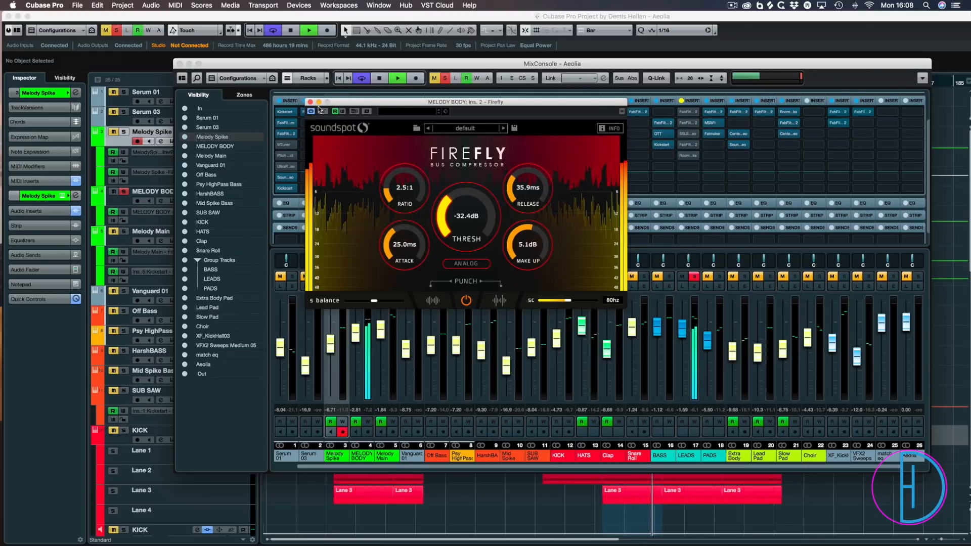
left_click(310, 103)
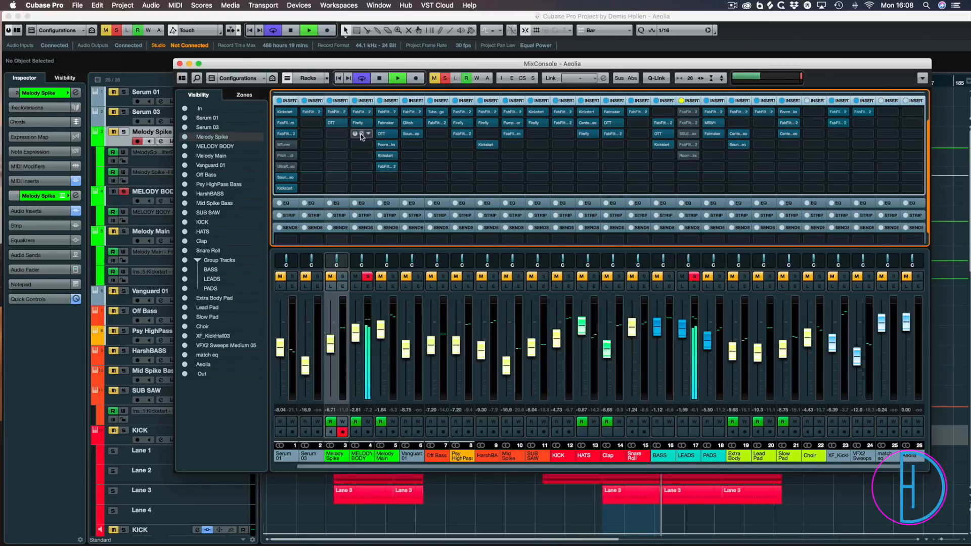
Step: Re-enable MELODY BODY's third insert, FabFilter Pro-Q 2, listen to the 2061.8 Hz band on its own, and close the window
left_click(361, 134)
left_click_drag(554, 217, 395, 83)
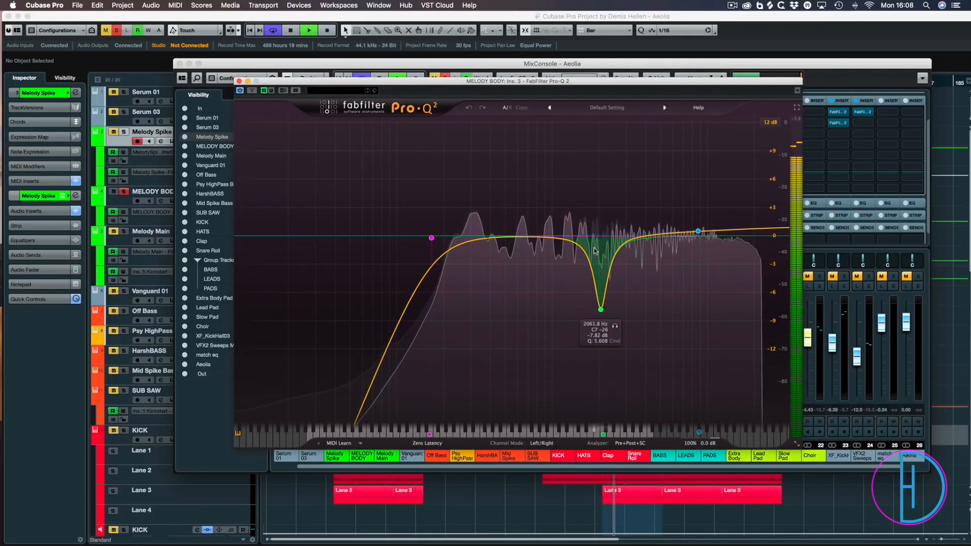
left_click(615, 327)
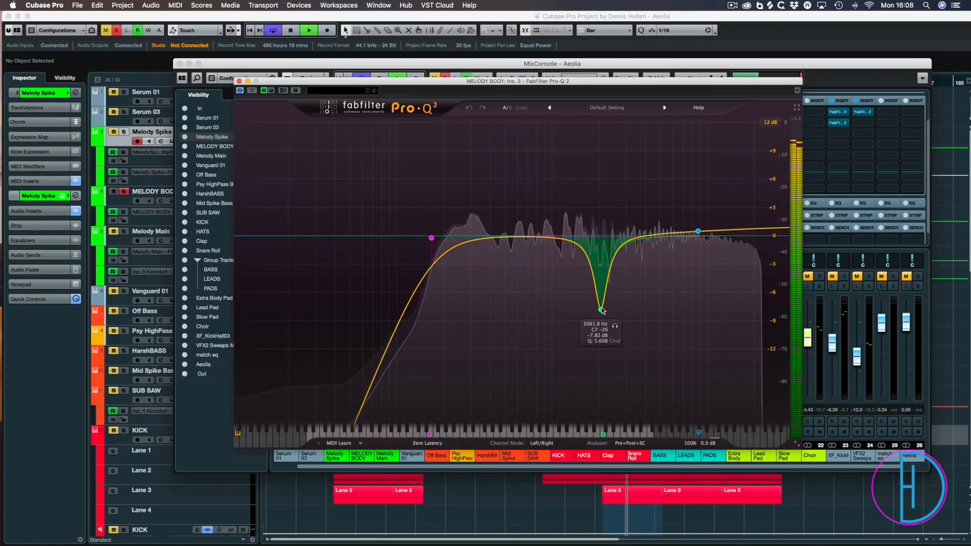
left_click(238, 81)
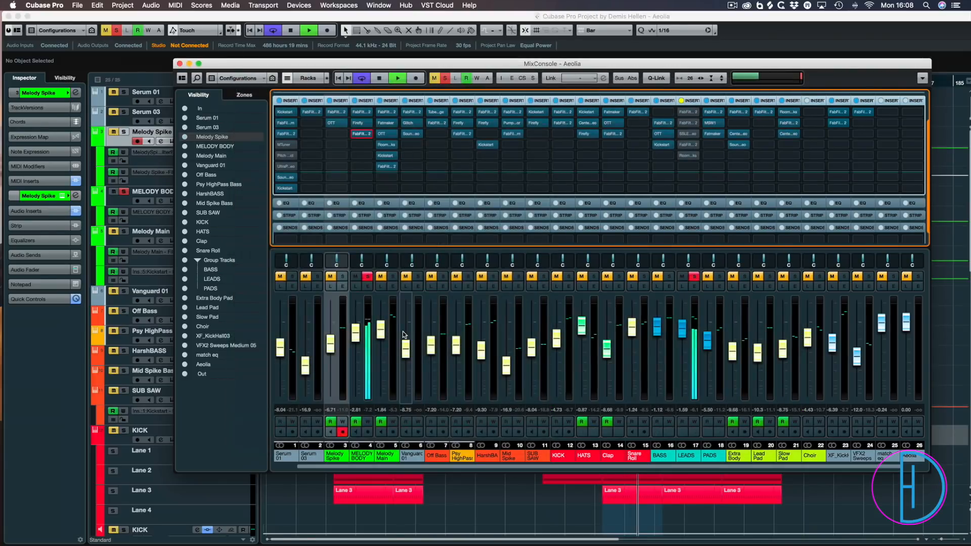
Step: Solo Melody Main together with MELODY BODY, compare the mix with MELODY BODY's third insert bypassed and active, and stop playback
left_click(393, 277)
left_click(393, 276)
mouse_move(353, 135)
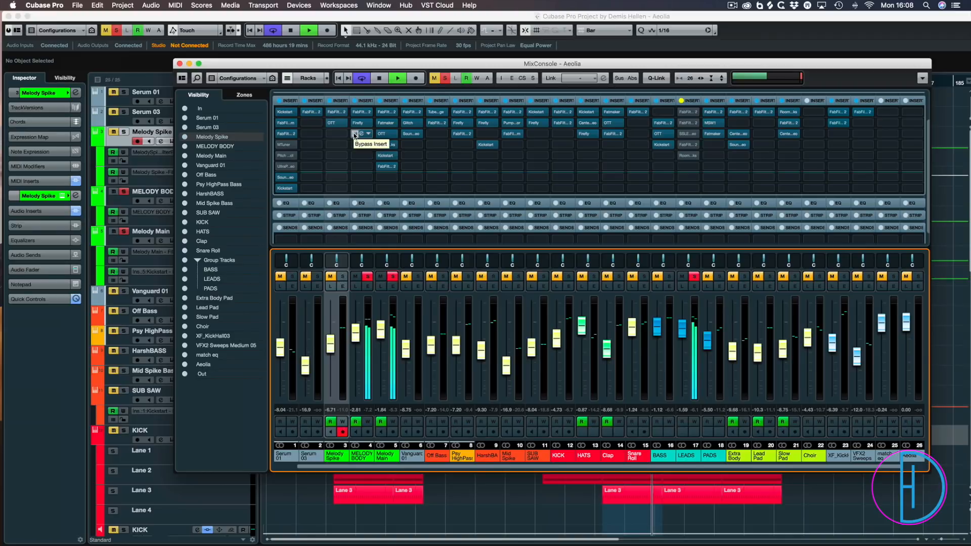
left_click(355, 135)
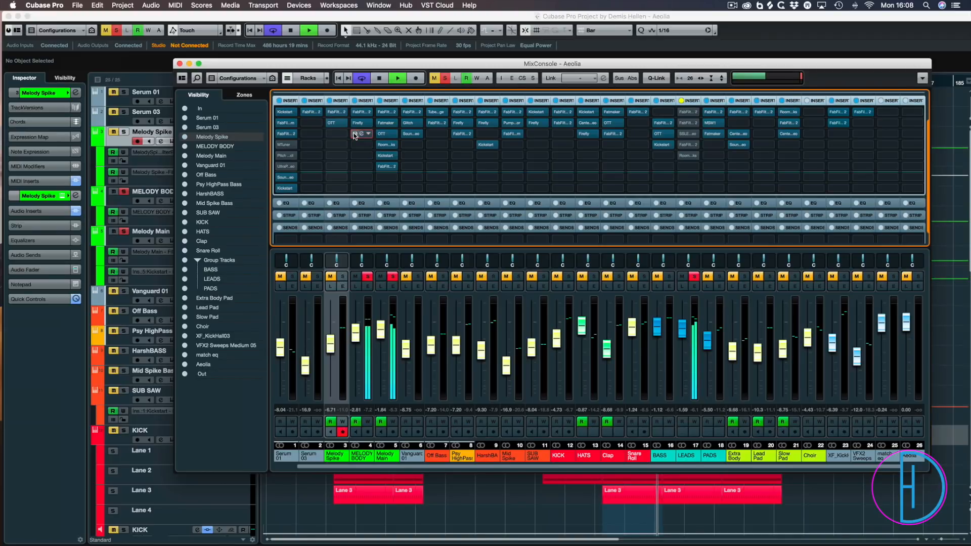
mouse_move(355, 134)
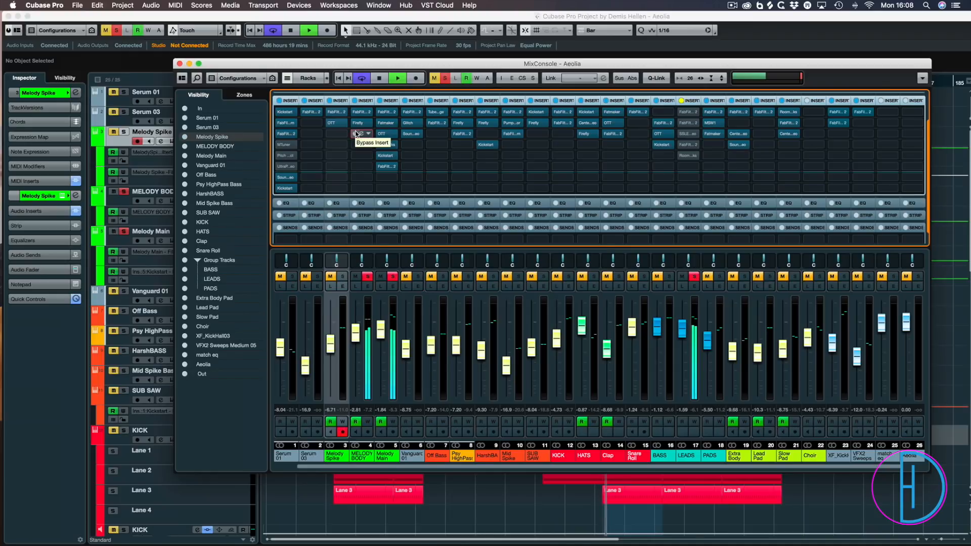
left_click(355, 135)
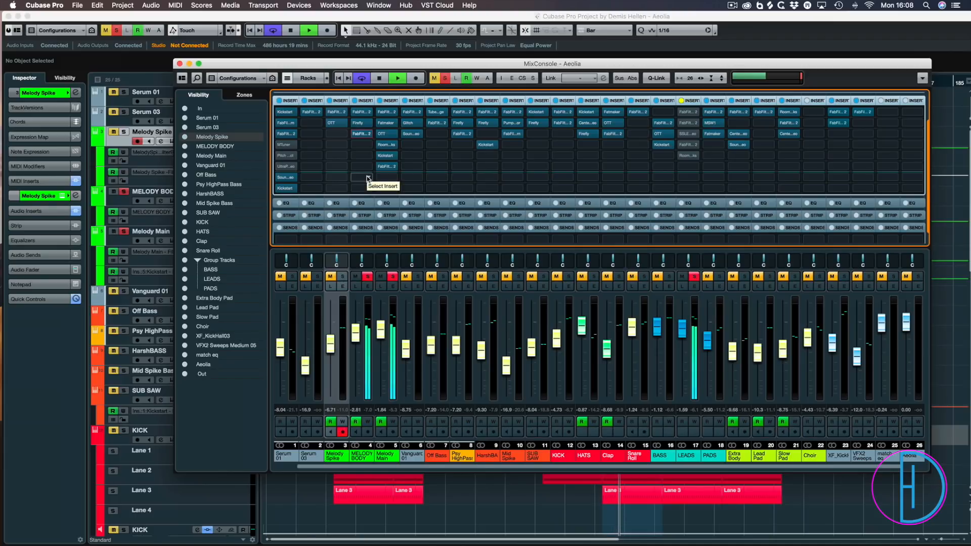
mouse_move(353, 137)
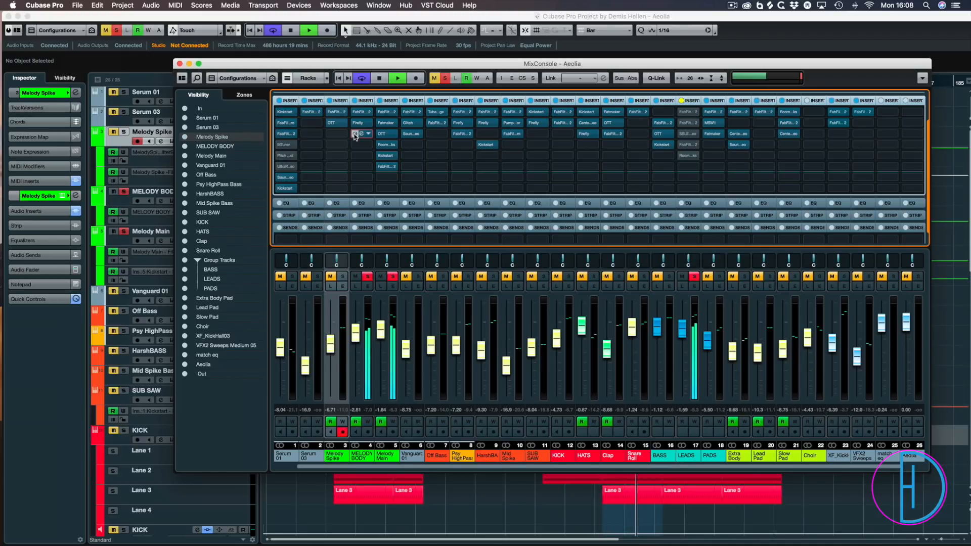
key("space")
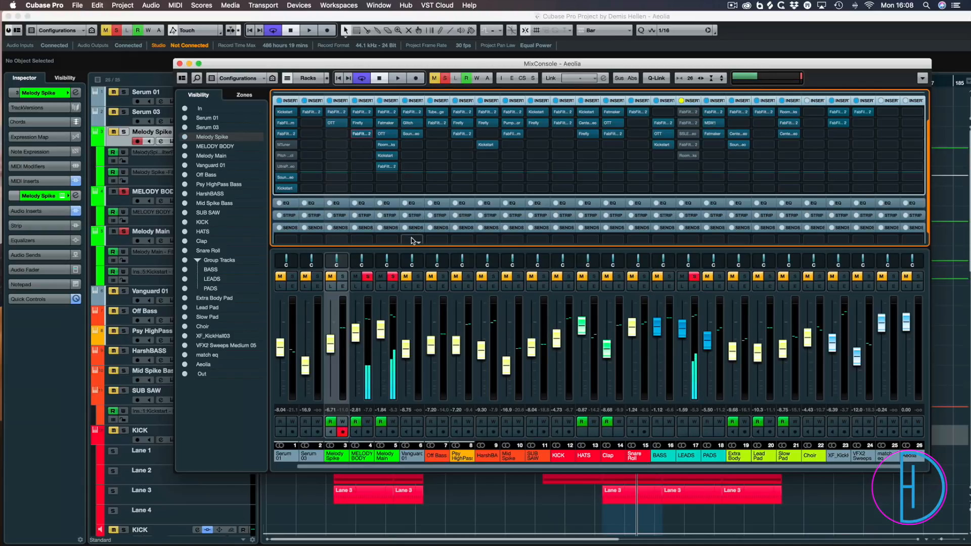
Step: Solo Melody Spike instead of Melody Main and MELODY BODY, play it, and examine its FabFilter Pro-Q 2 insert before closing the window
left_click(345, 276)
left_click(392, 277)
left_click(366, 278)
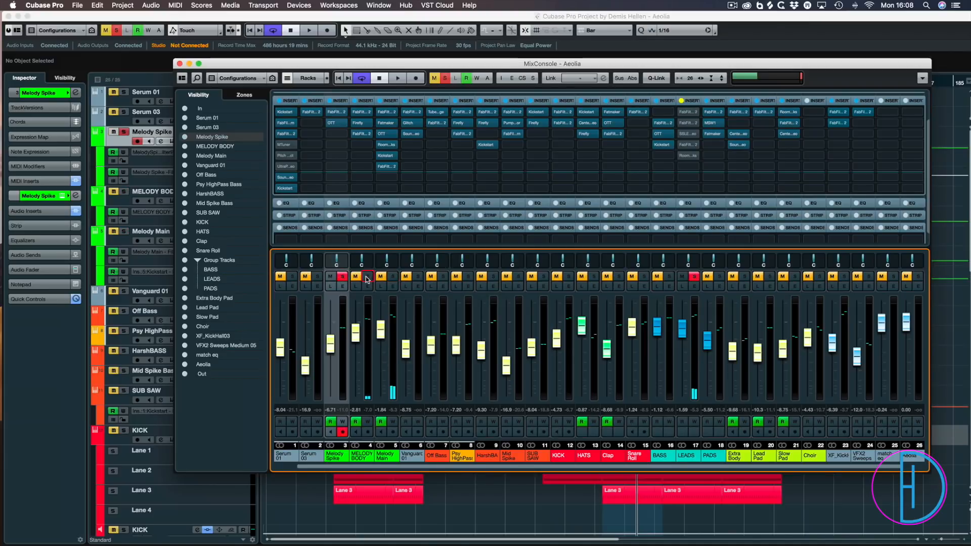
key("space")
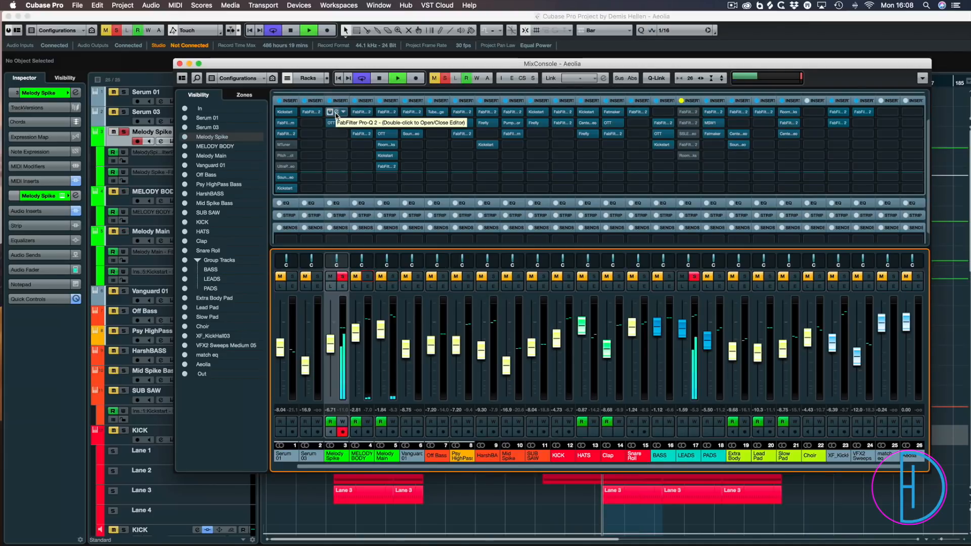
double_click(336, 112)
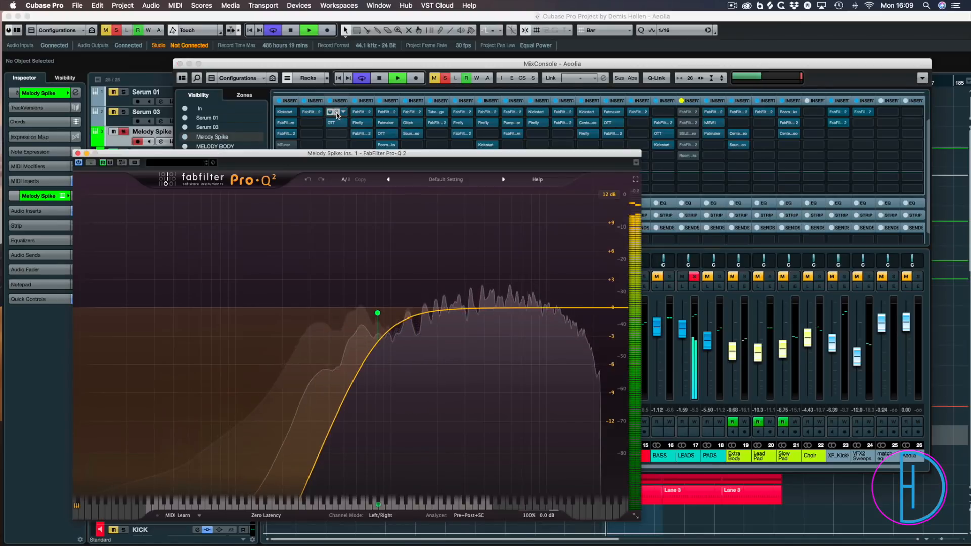
left_click(78, 153)
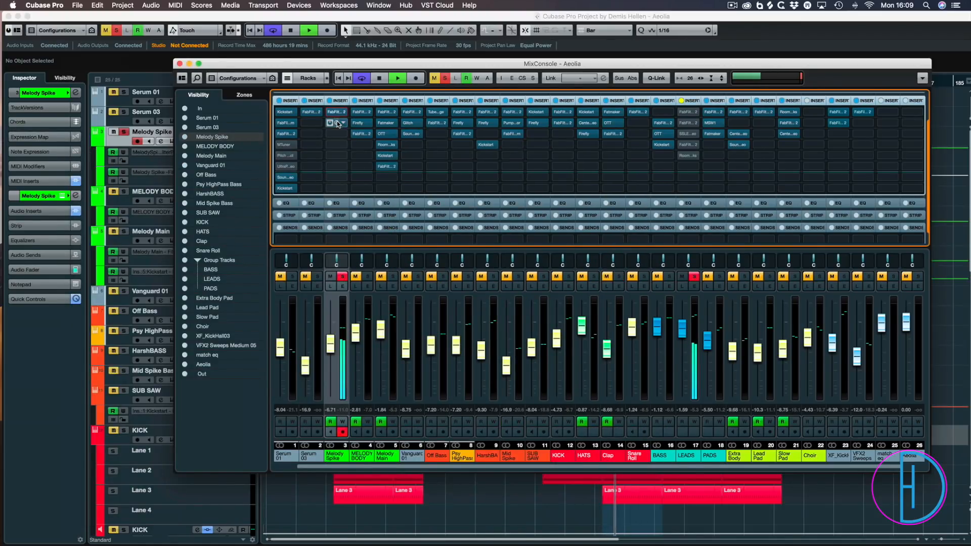
Step: Open Melody Spike's OTT insert and test a higher Depth setting before returning it to 15 %
left_click(338, 122)
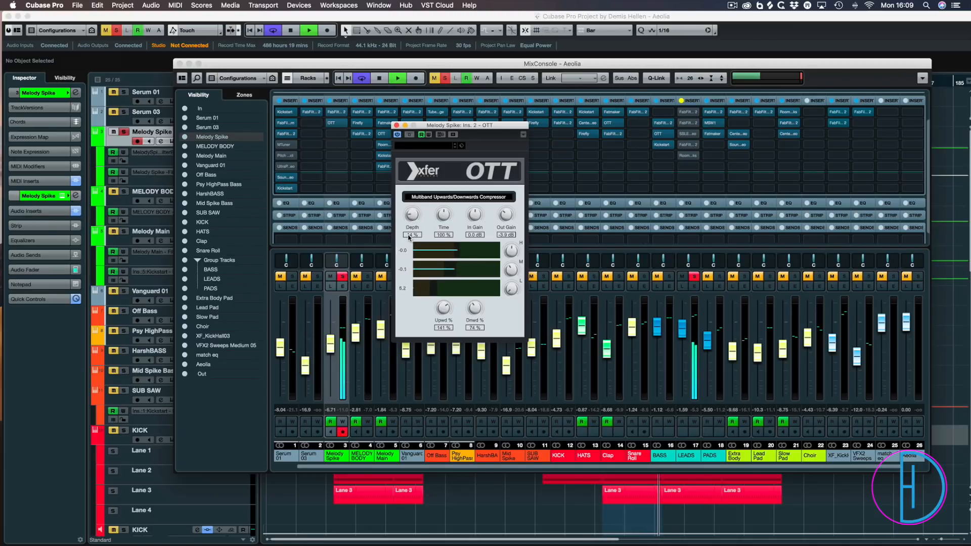
left_click_drag(408, 218, 412, 192)
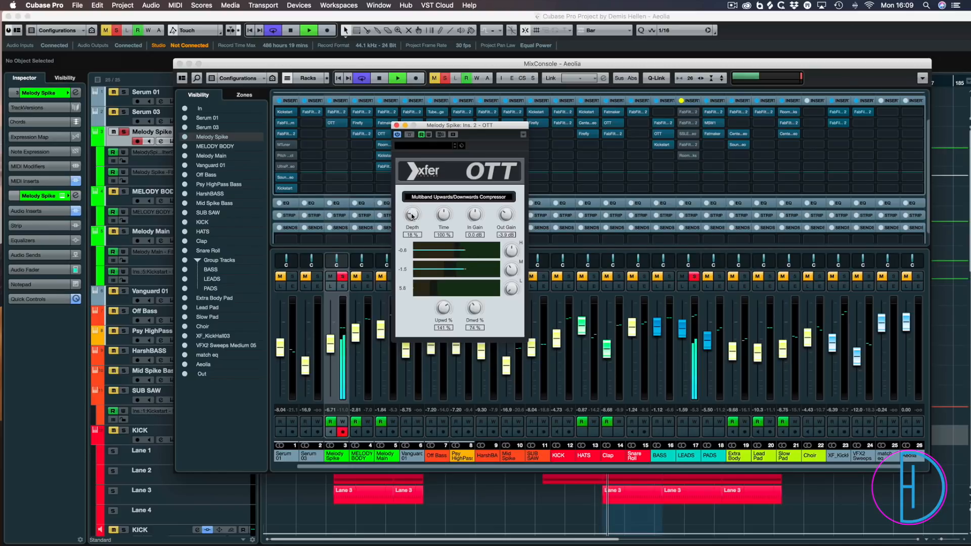
left_click_drag(412, 84, 416, 223)
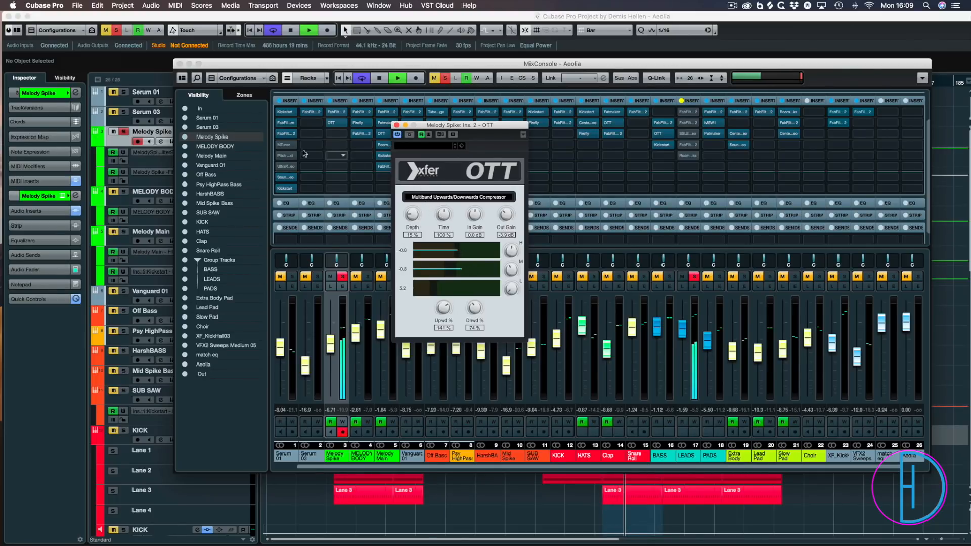
Step: Close the OTT window, solo MELODY BODY and Melody Main with Melody Spike, compare the mix with and without Melody Spike, and stop playback
left_click(396, 125)
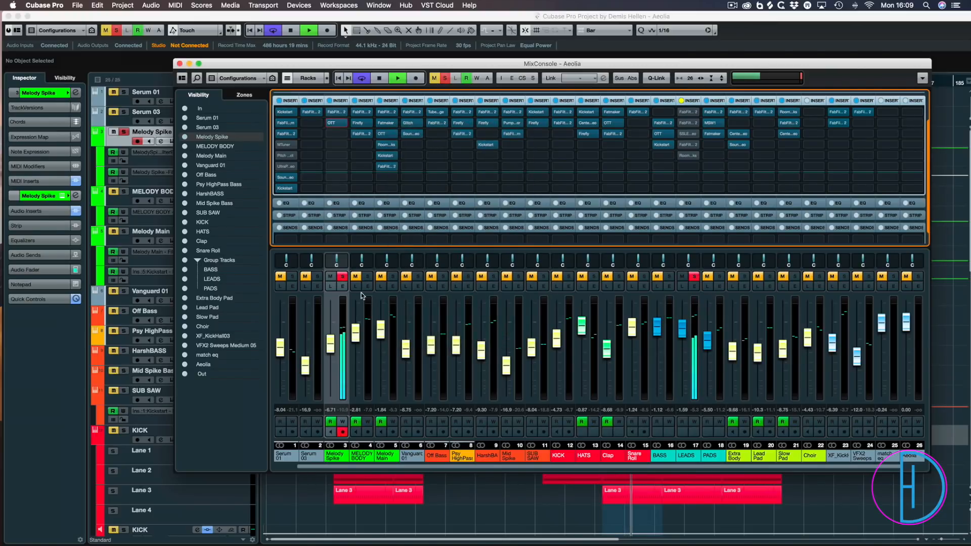
left_click(394, 277)
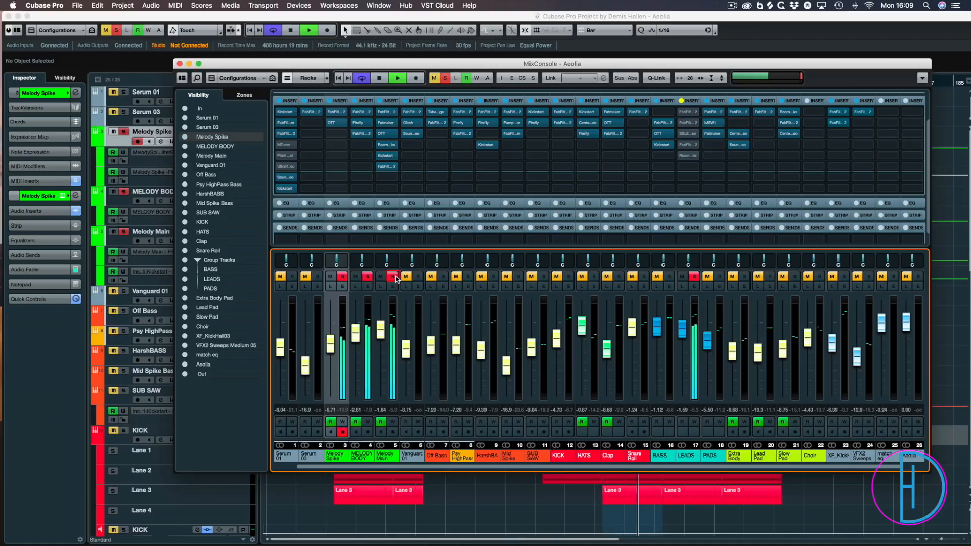
left_click(341, 277)
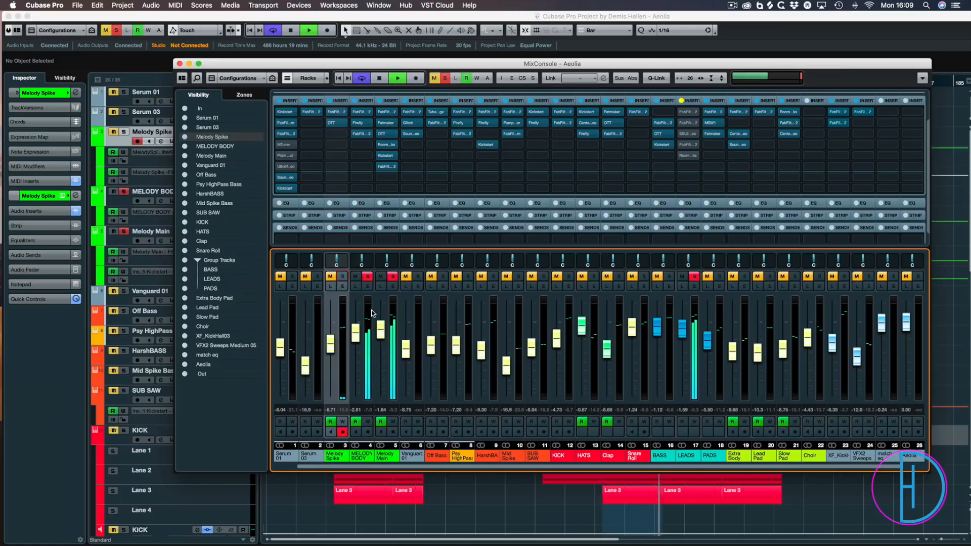
left_click(341, 277)
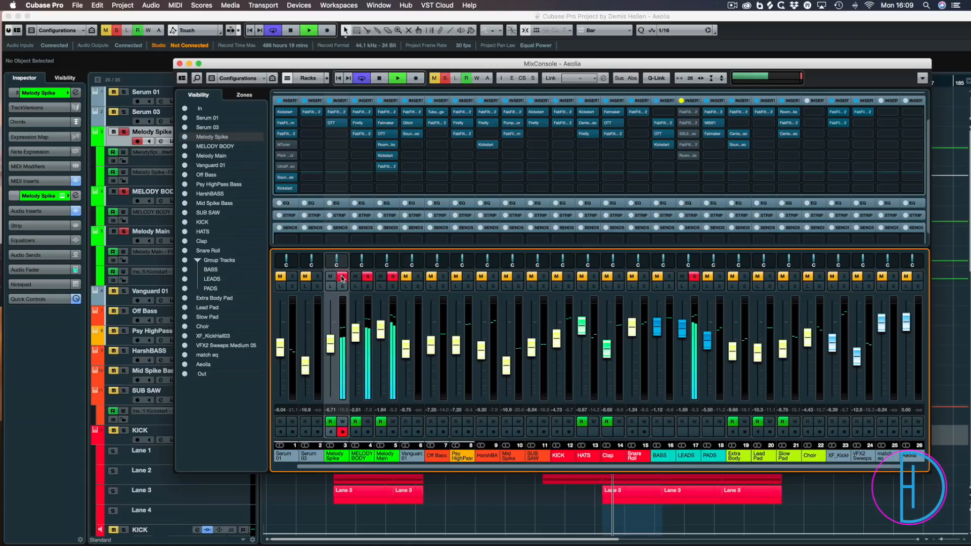
left_click(342, 277)
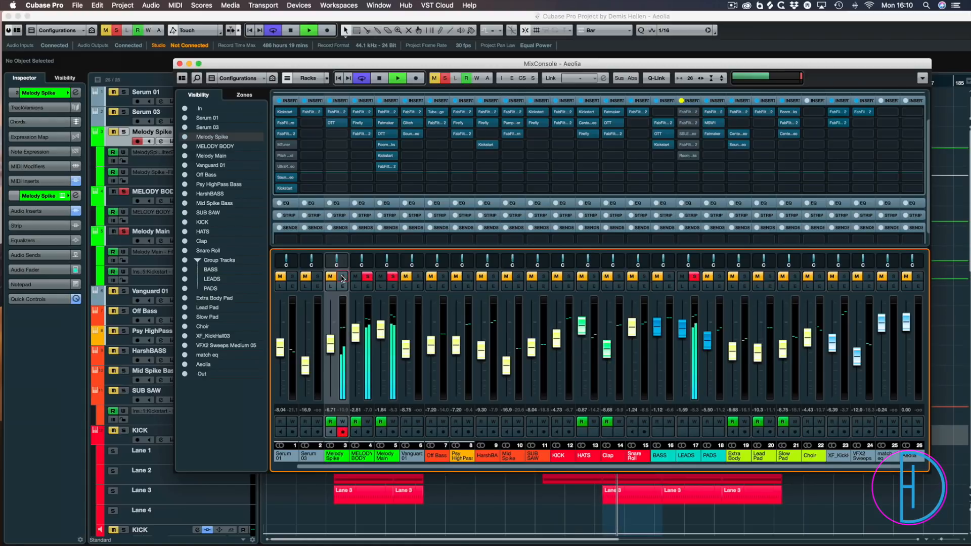
left_click(342, 277)
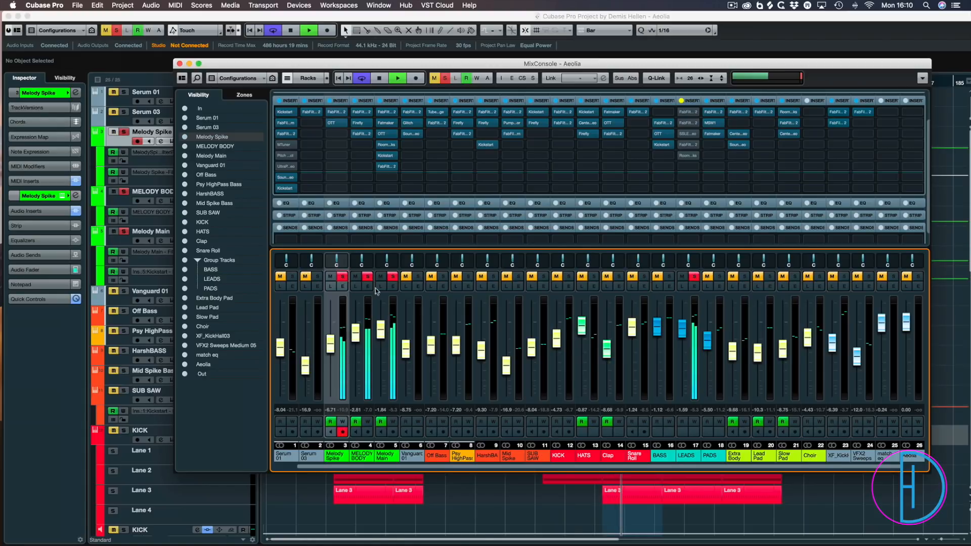
key("space")
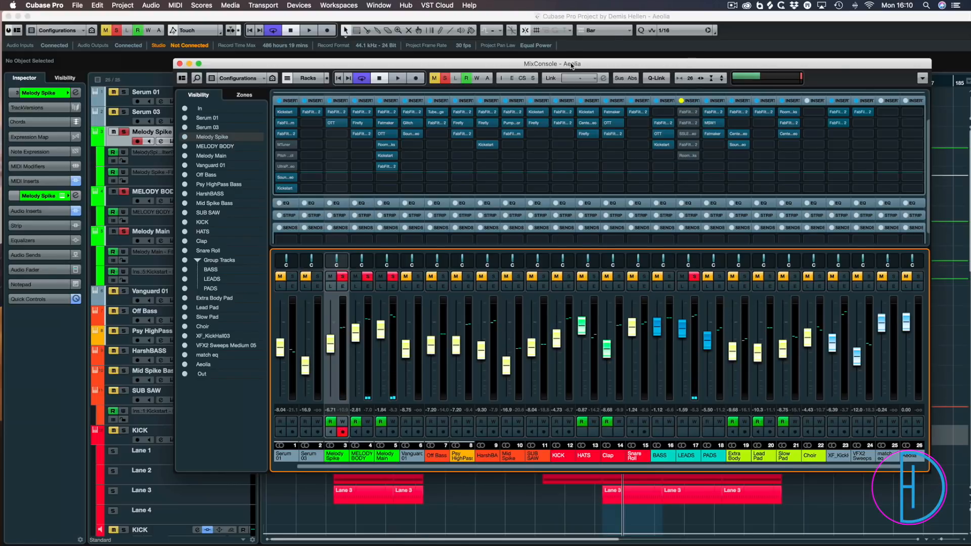
Step: Activate the LEADS group's first insert, FabFilter Pro-C 2, and open its window so the whole plug-in is visible
left_click_drag(571, 65, 447, 44)
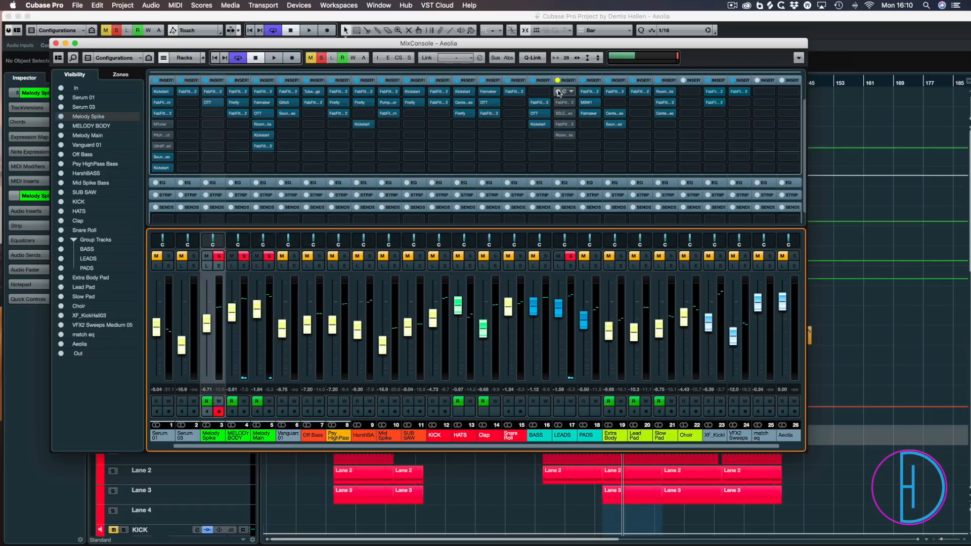
left_click(565, 93)
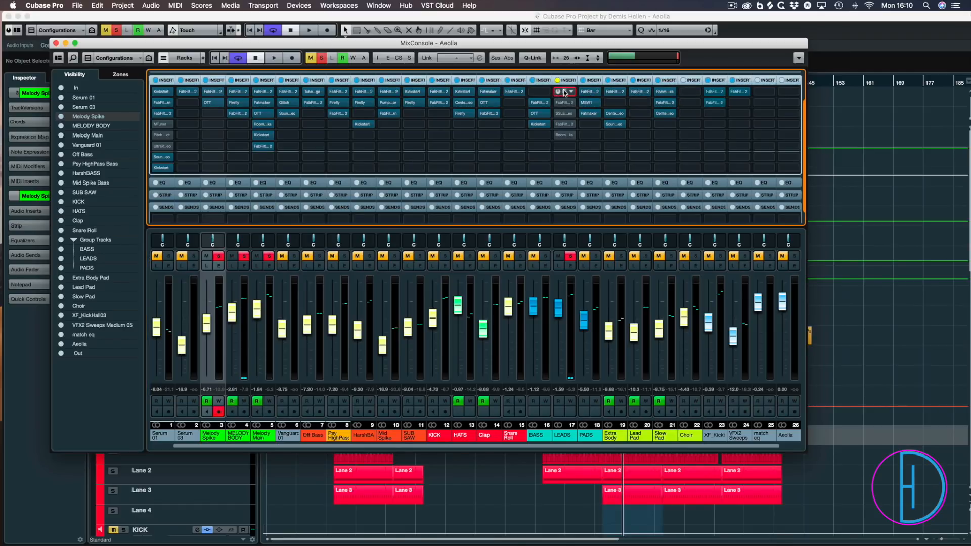
left_click(565, 93)
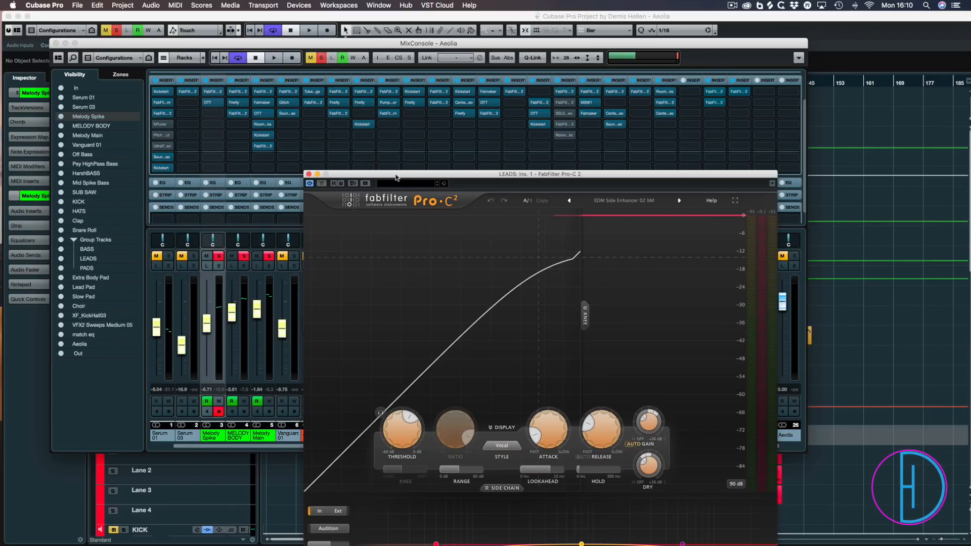
left_click_drag(392, 177, 326, 57)
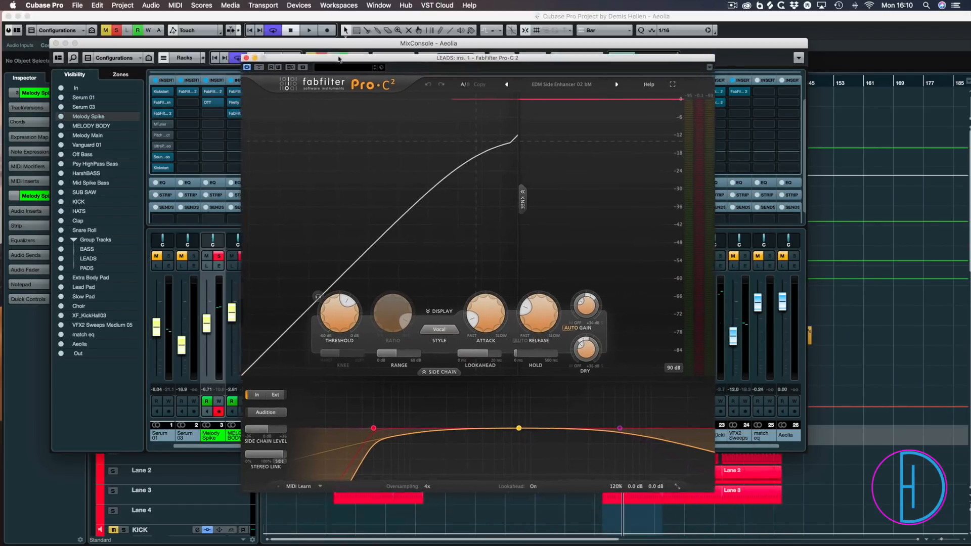
Step: Examine the Mixbus compressor presets in LEADS' FabFilter Pro-C 2 while keeping EDM Side Enhancer 02 bM loaded
left_click(575, 84)
mouse_move(580, 130)
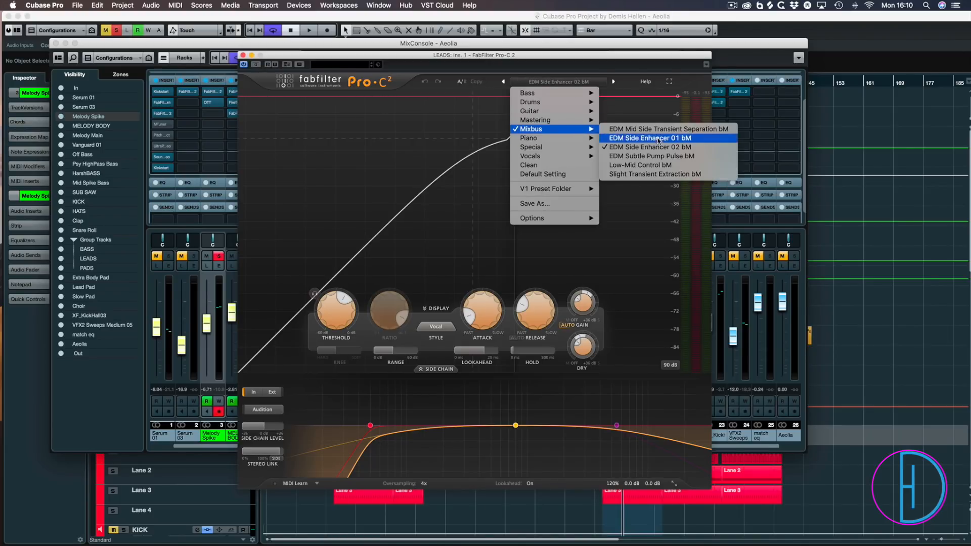
left_click(424, 56)
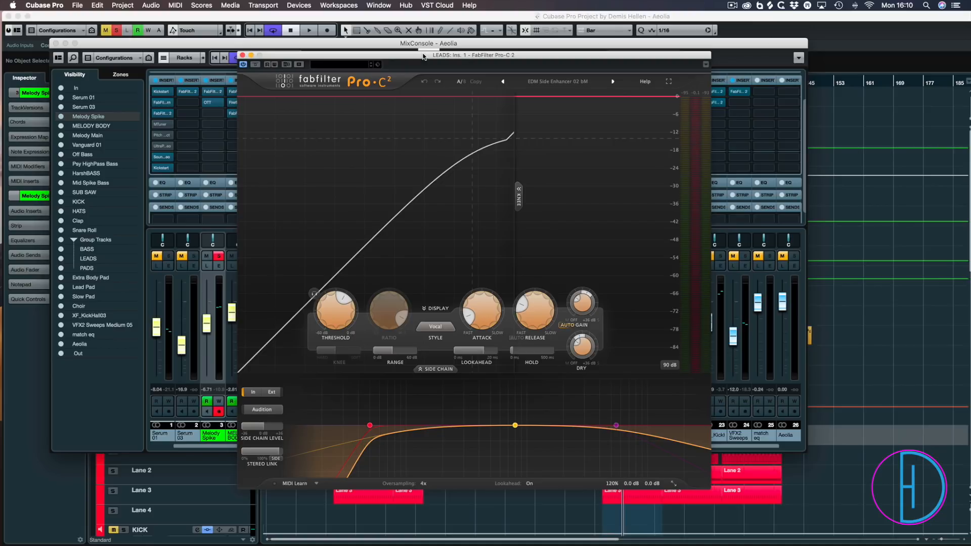
left_click(551, 83)
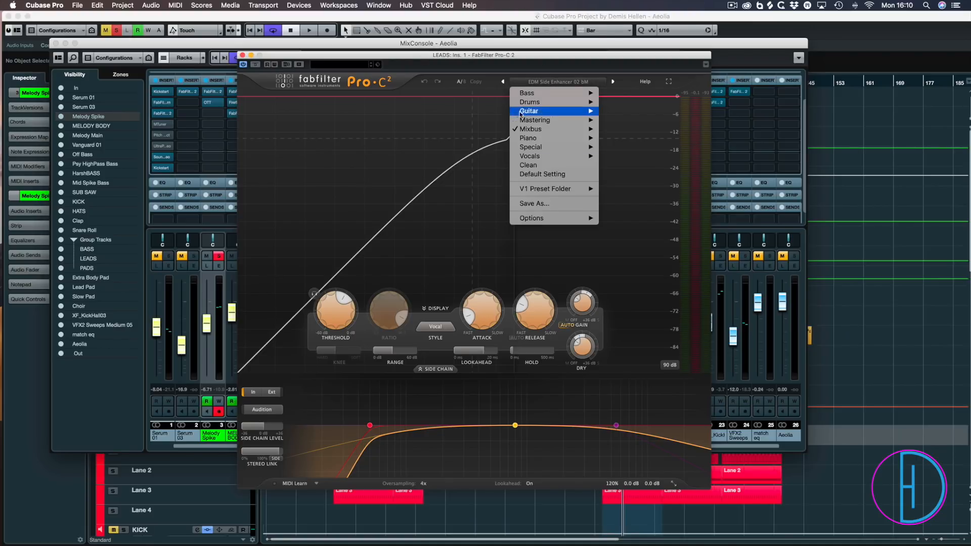
left_click(524, 57)
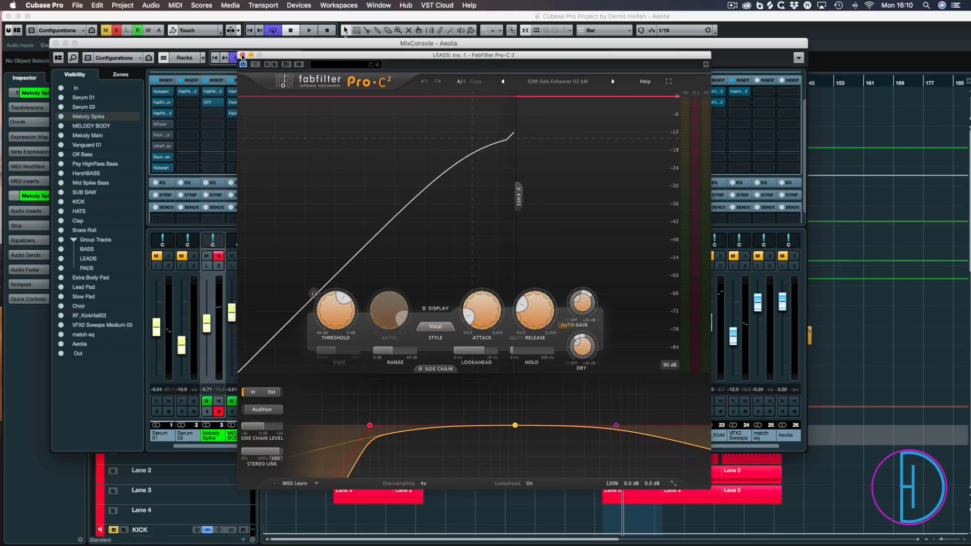
Step: Play the soloed melody layers, compare LEADS' first insert bypassed and active, close its window, and stop playback
key("space")
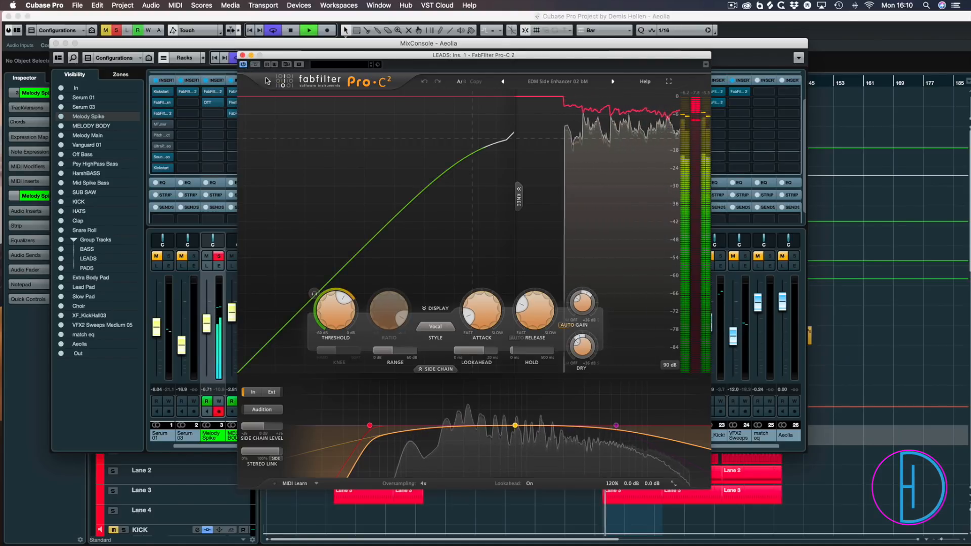
left_click(254, 65)
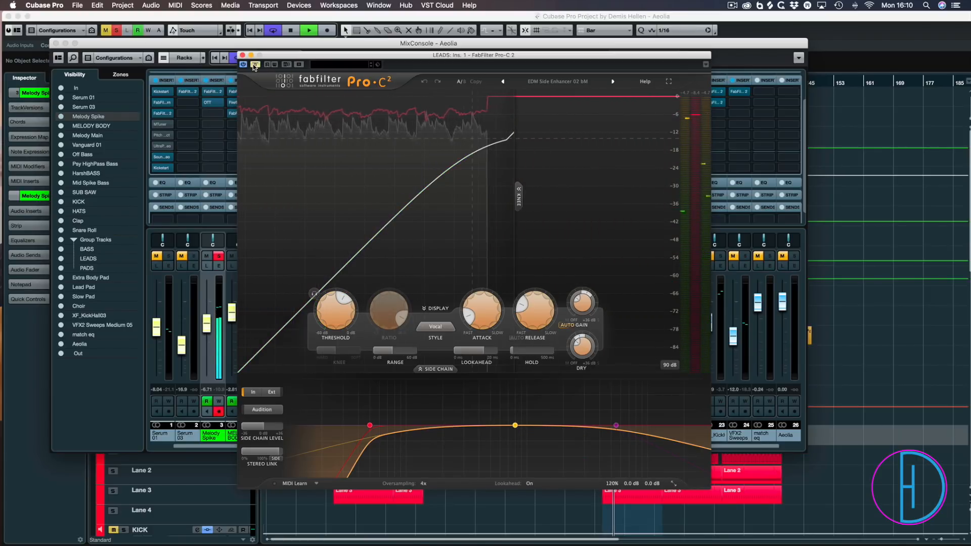
left_click(254, 66)
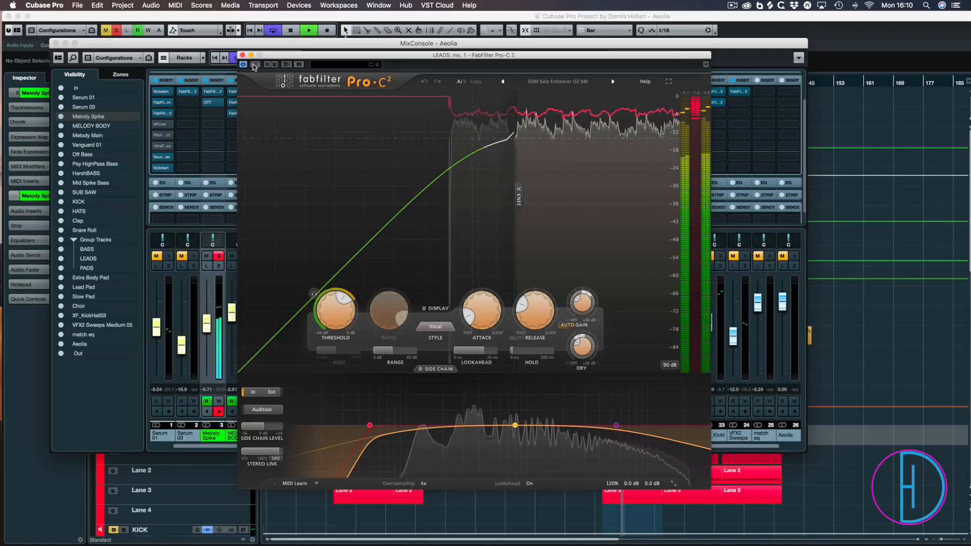
left_click(254, 66)
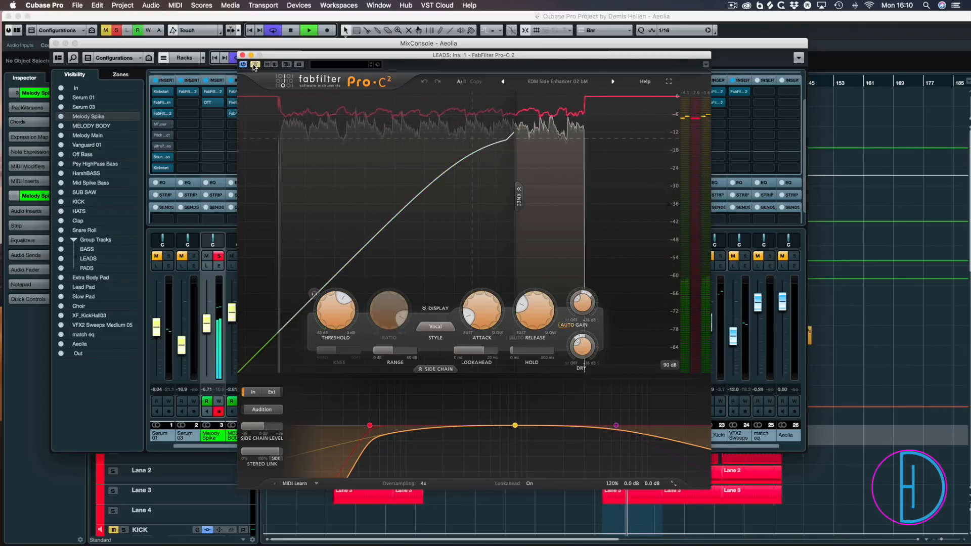
left_click(254, 65)
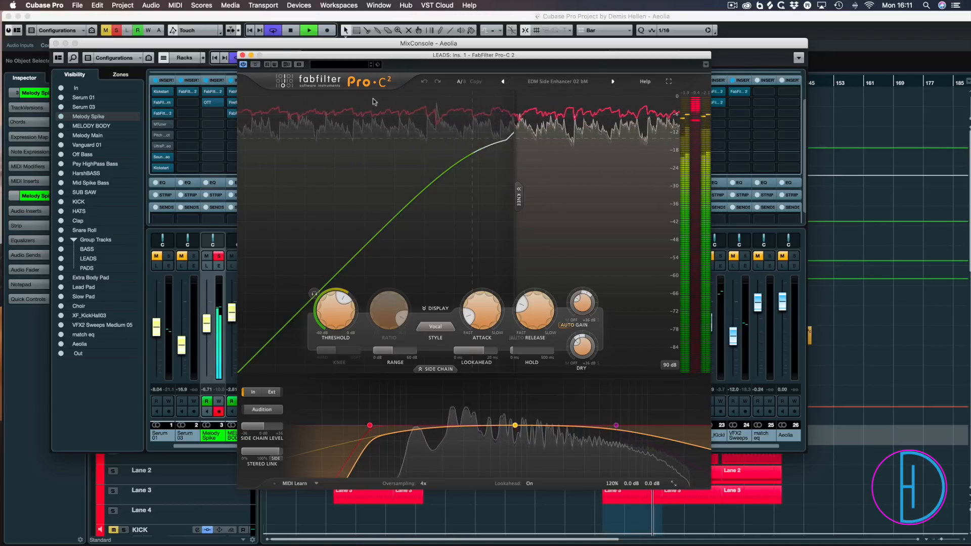
left_click(243, 55)
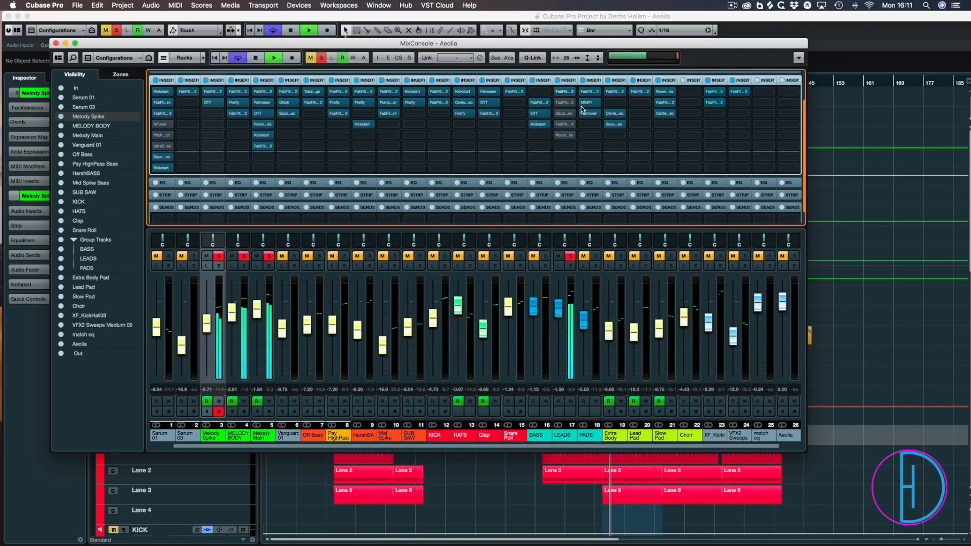
key("space")
Step: Activate and open LEADS' second insert, FabFilter Pro-Q 2, and restart playback to view the EQ curve
double_click(565, 103)
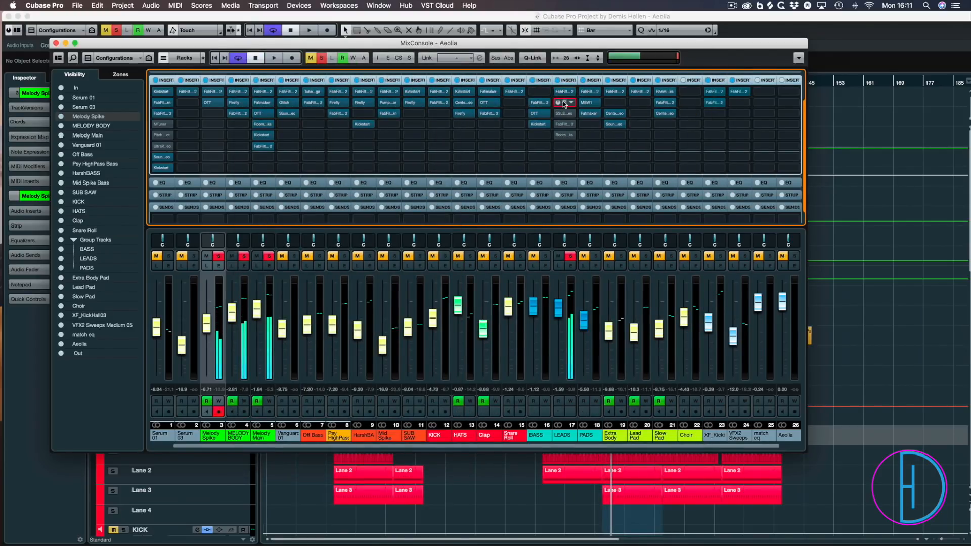
key("space")
left_click_drag(405, 240, 508, 67)
scroll(366, 227, "up", 1)
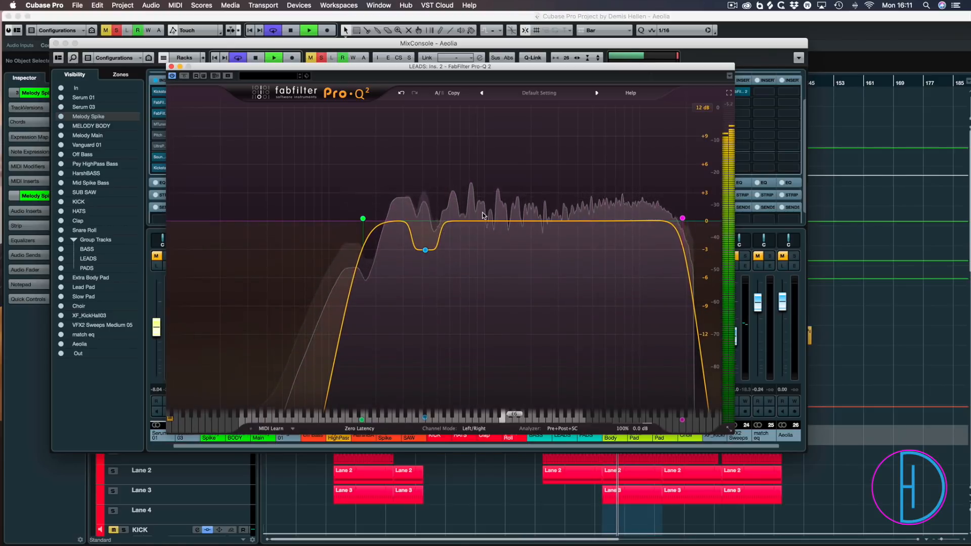
Step: Listen to the 417.25 Hz and 18937 Hz bands of LEADS' Pro-Q 2 on their own, and close the window
left_click(440, 268)
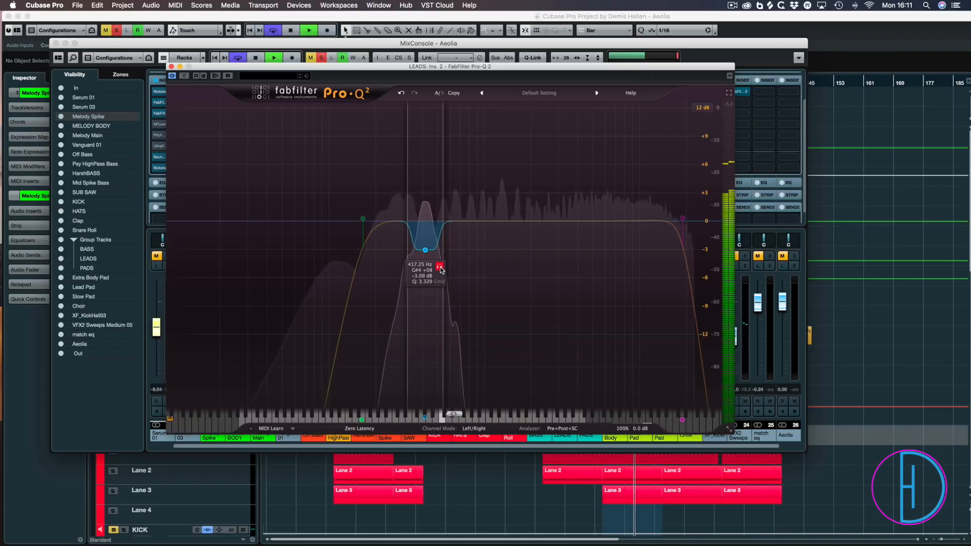
left_click(439, 269)
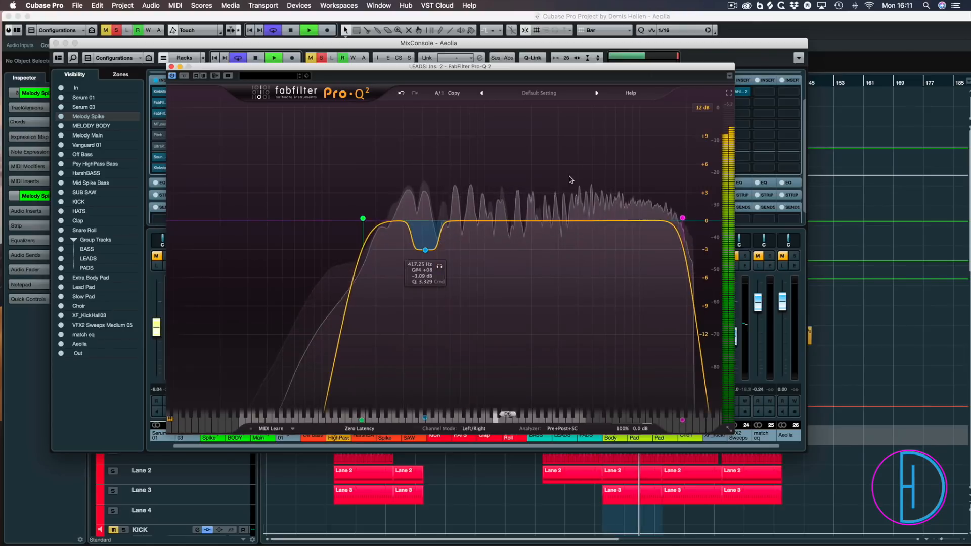
left_click(687, 196)
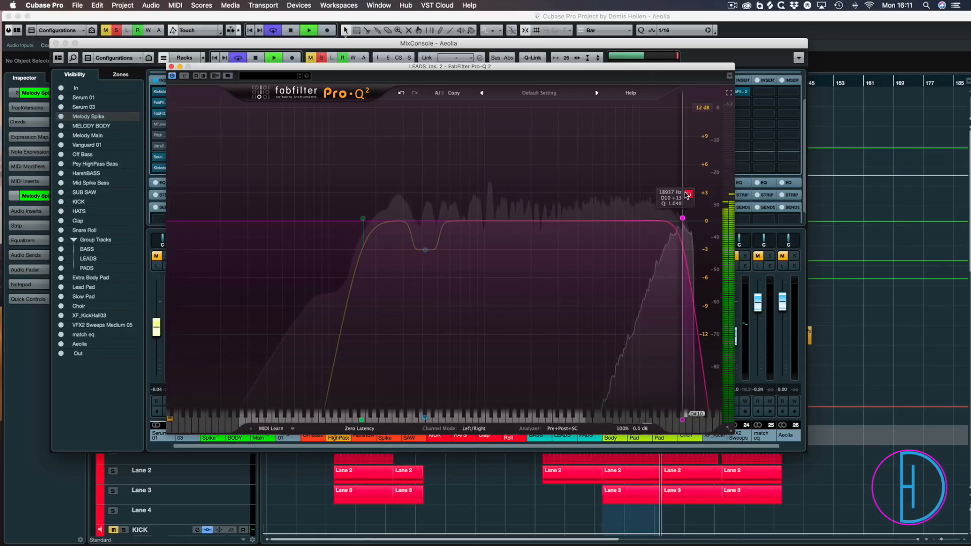
left_click(685, 193)
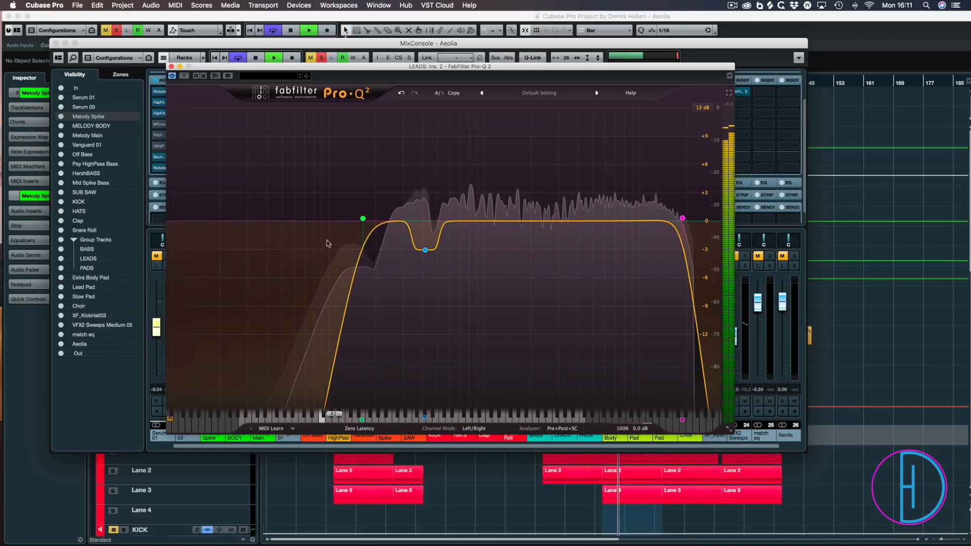
left_click(171, 67)
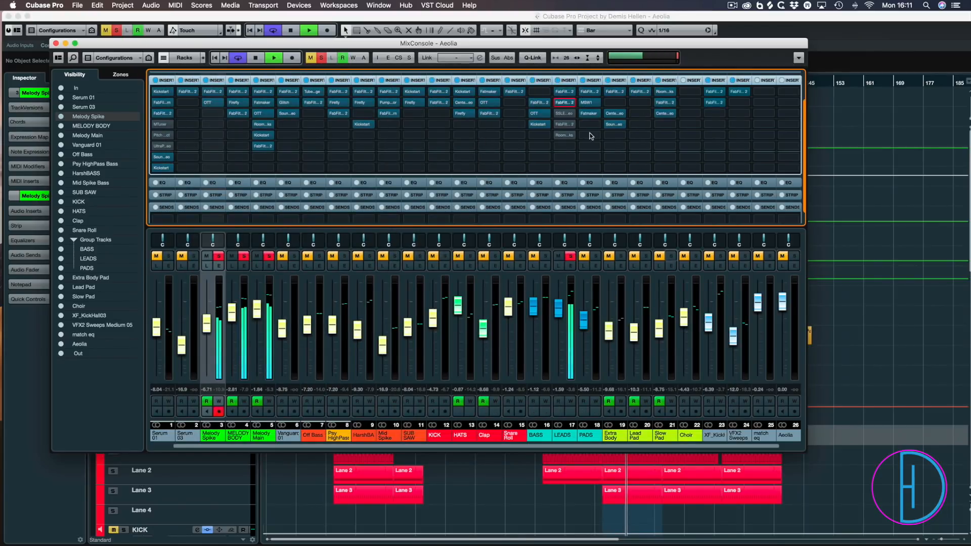
Step: Open LEADS' third insert, SSLEQ Stereo, take it out of bypass, adjust its LF gain slightly, and close the window
left_click(565, 114)
left_click_drag(535, 324, 597, 139)
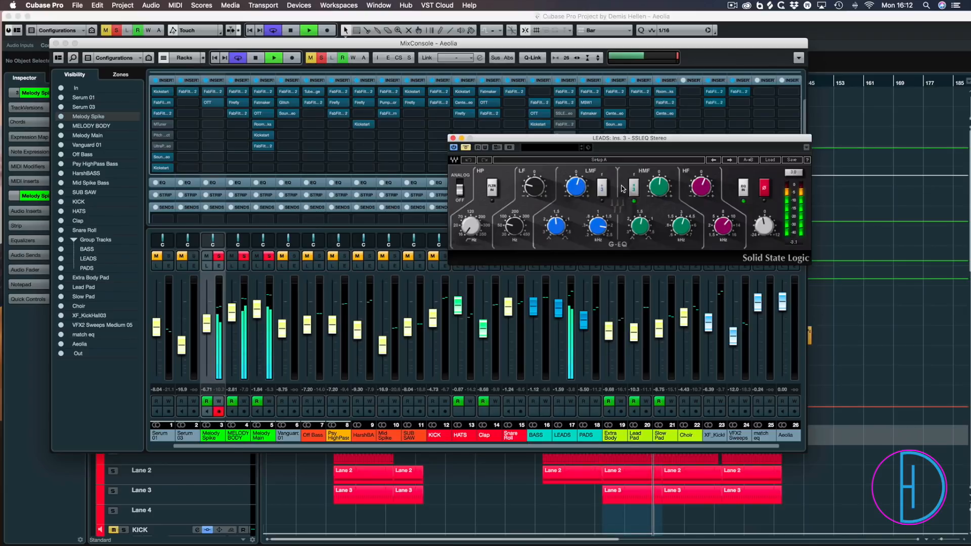
mouse_move(608, 233)
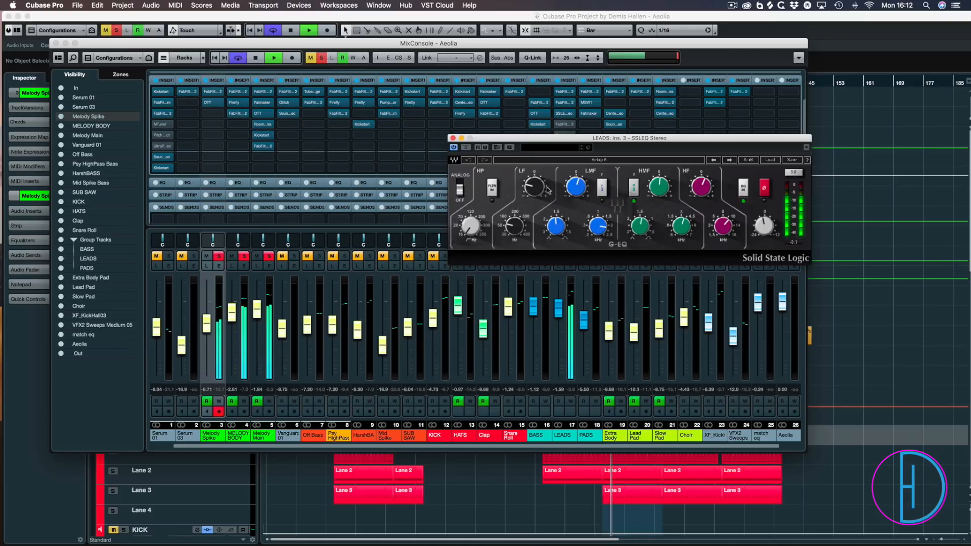
mouse_move(541, 188)
left_mouse_down()
mouse_move(541, 169)
mouse_move(541, 202)
left_mouse_up()
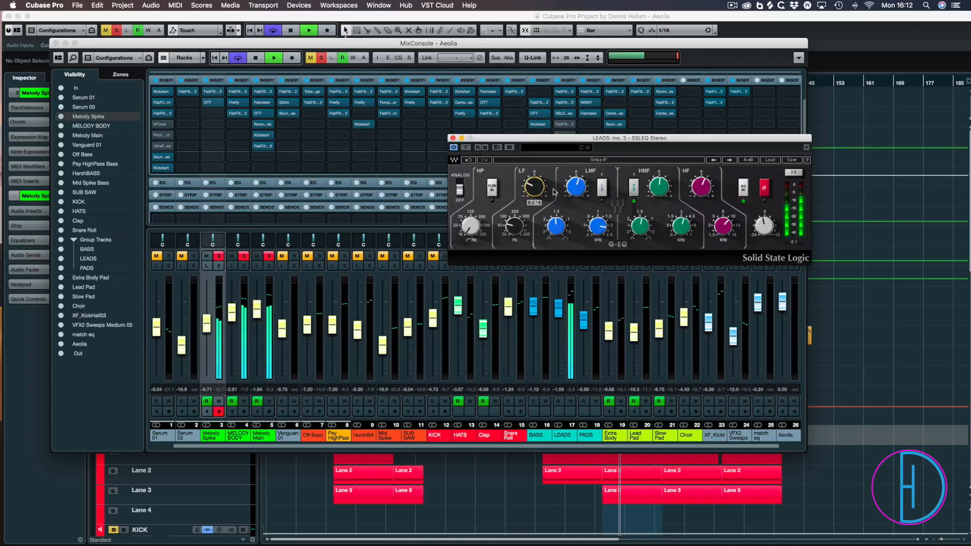
left_click(465, 147)
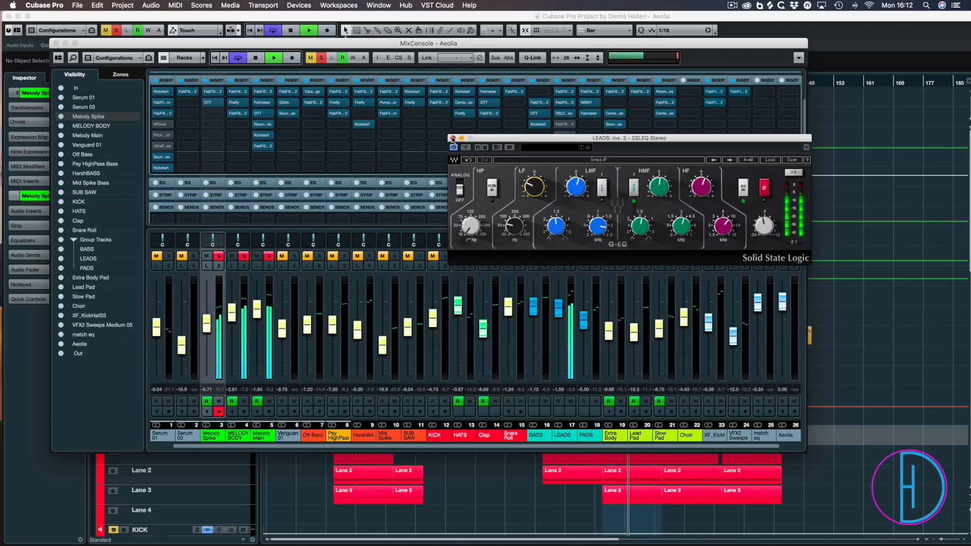
left_click(452, 140)
Step: Open LEADS' fourth insert, FabFilter Pro-C 2, and take it out of bypass
left_click(565, 126)
left_click_drag(452, 168, 444, 56)
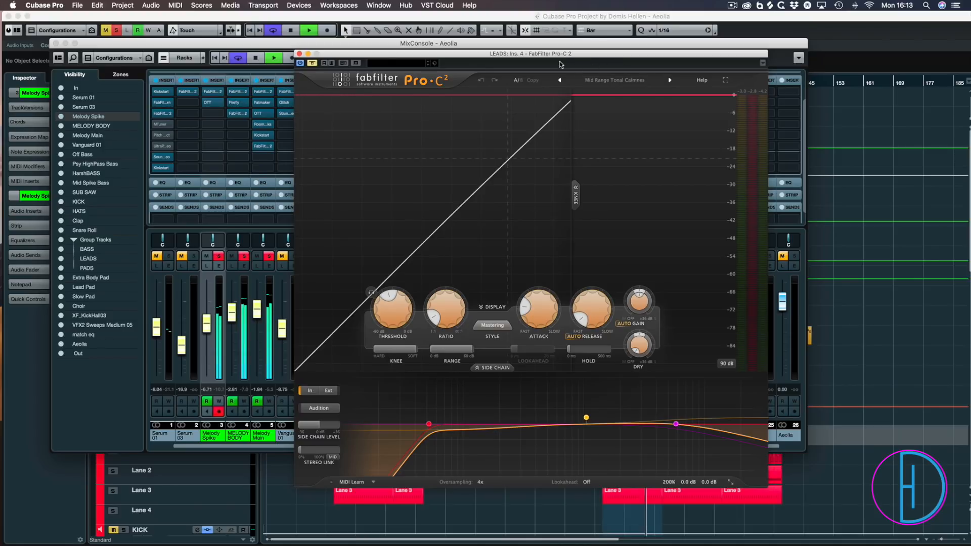
left_click_drag(561, 57, 586, 32)
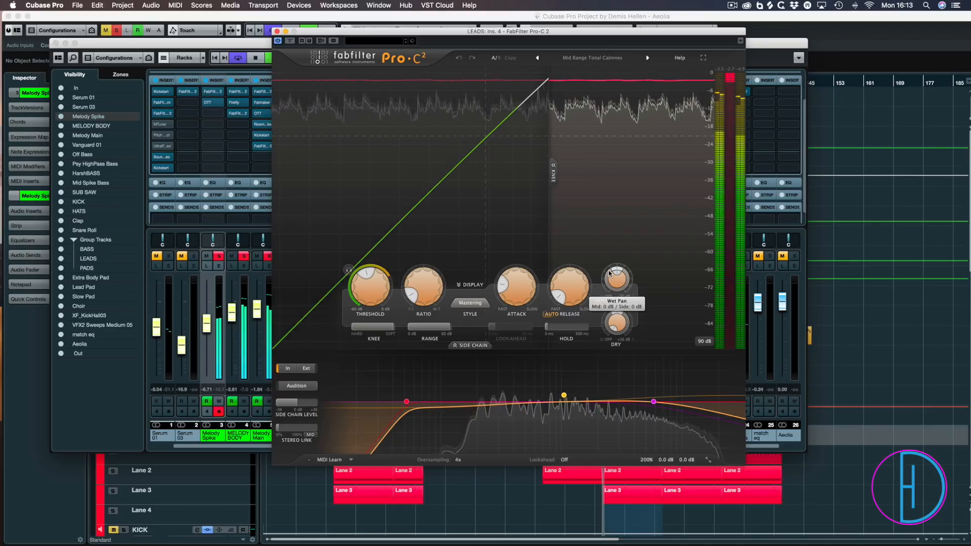
Step: Browse the Pro-C 2 preset categories and load Mid Range Tonal Calmness bM from the Mastering presets
left_click(590, 59)
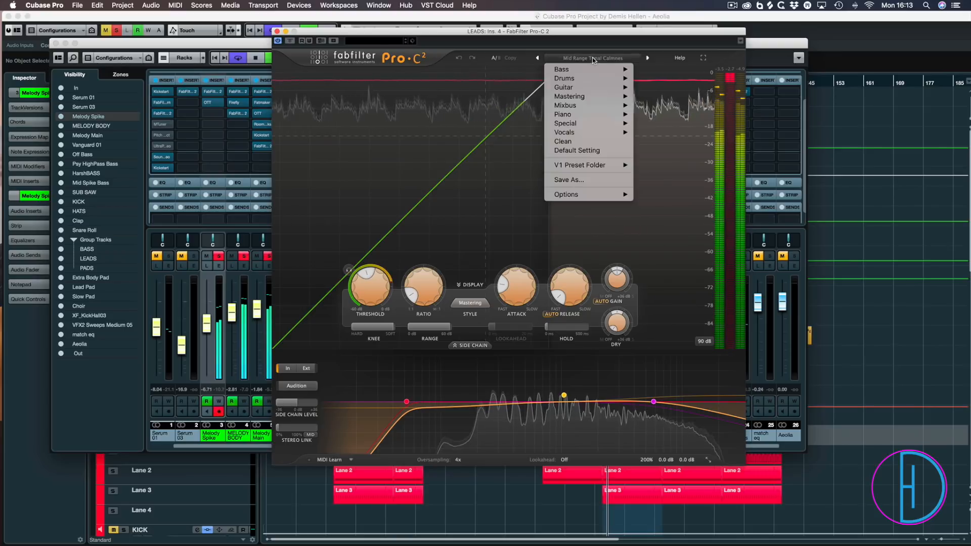
mouse_move(563, 116)
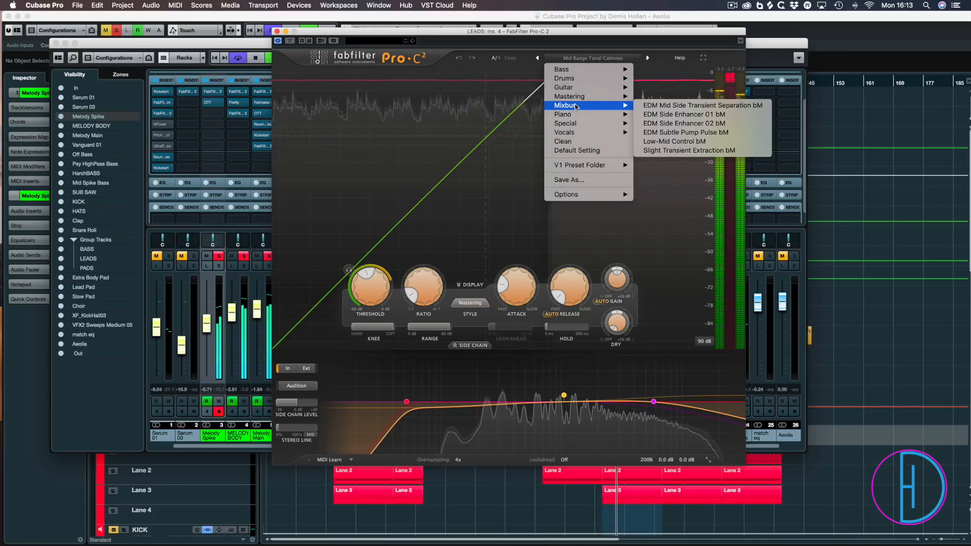
mouse_move(591, 132)
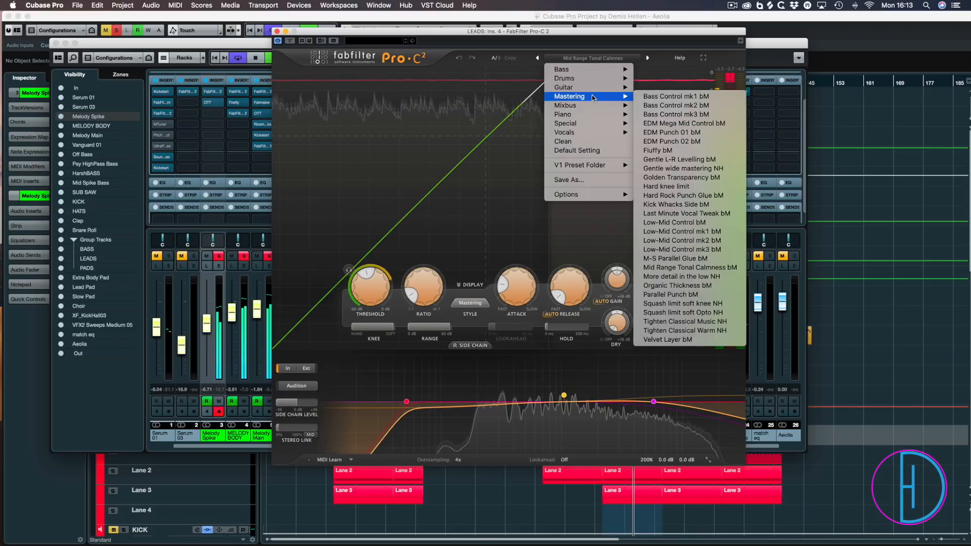
left_click(674, 270)
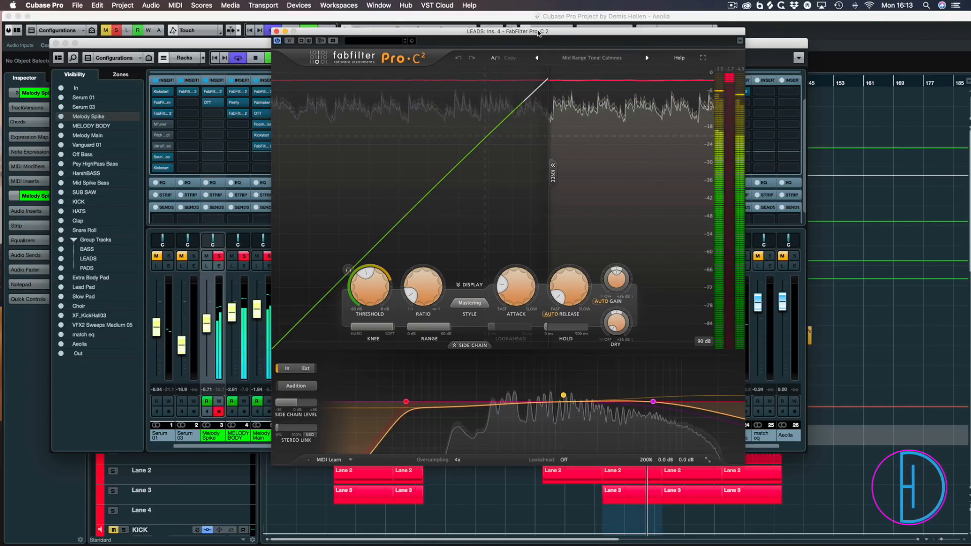
Step: Compare LEADS' Pro-C 2 bypassed and active during playback, and close its window
left_click(289, 41)
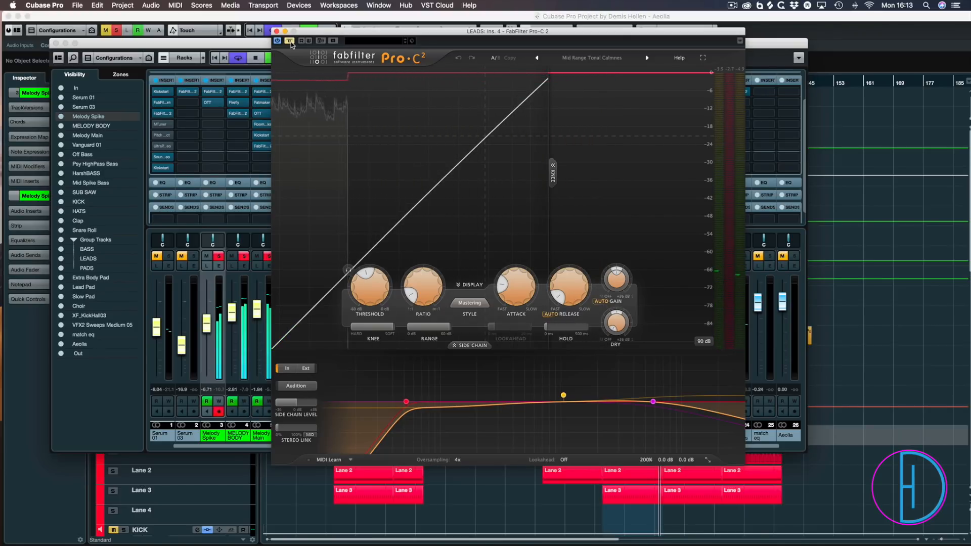
left_click(289, 41)
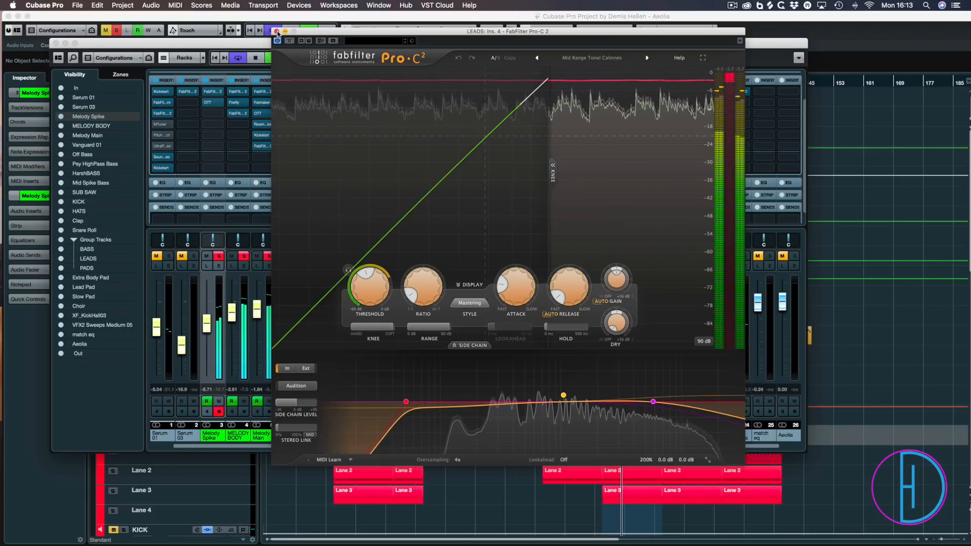
left_click(276, 31)
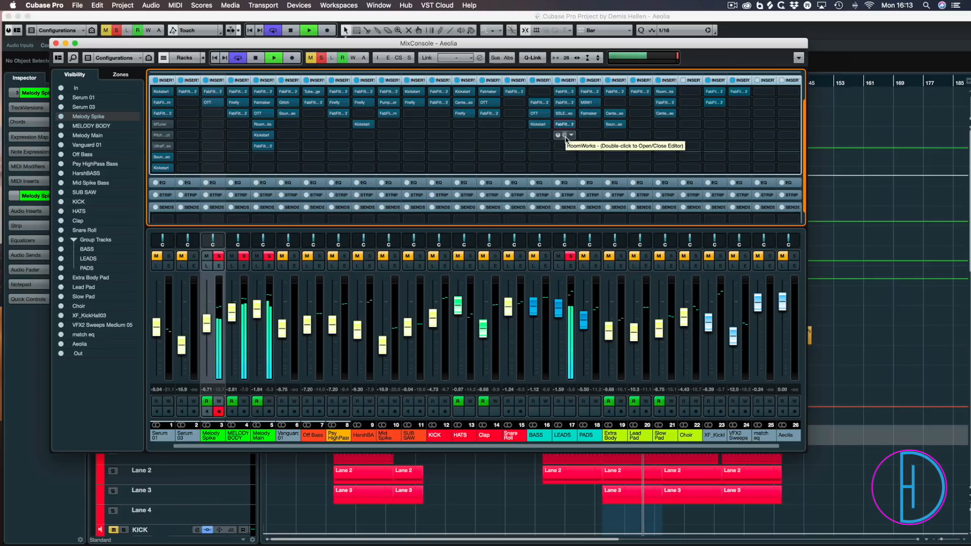
Step: Open LEADS' fifth insert, RoomWorks, take it out of bypass, and move its window clear of the insert racks
double_click(566, 138)
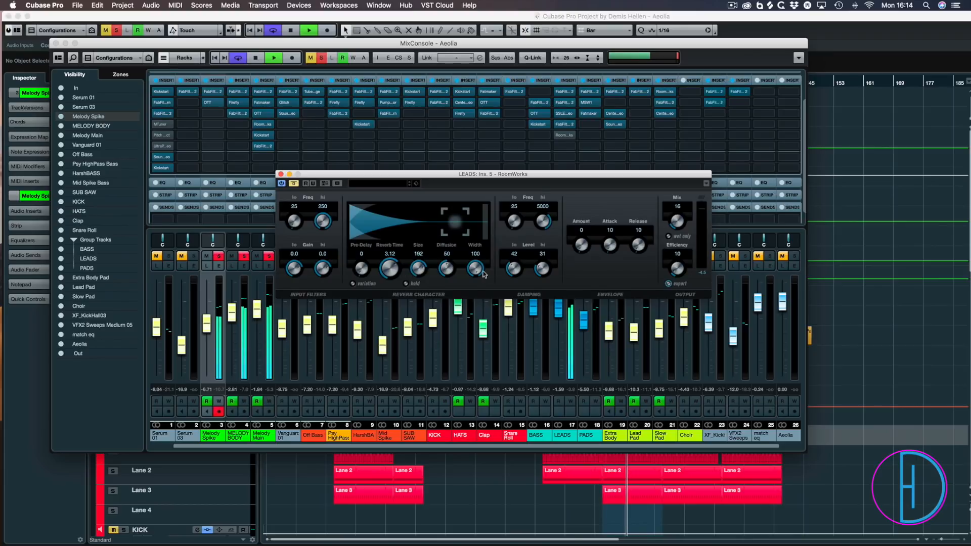
left_click(293, 184)
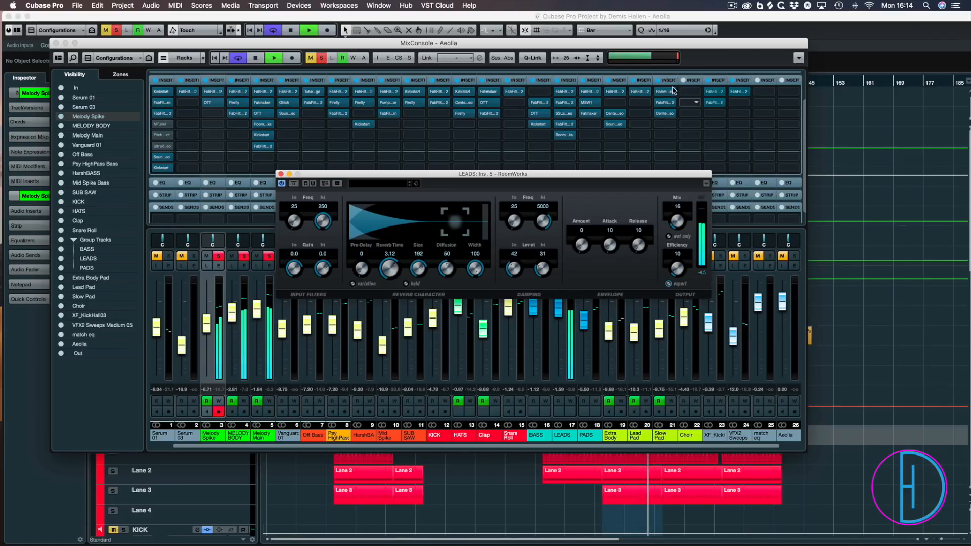
left_click_drag(361, 173, 455, 271)
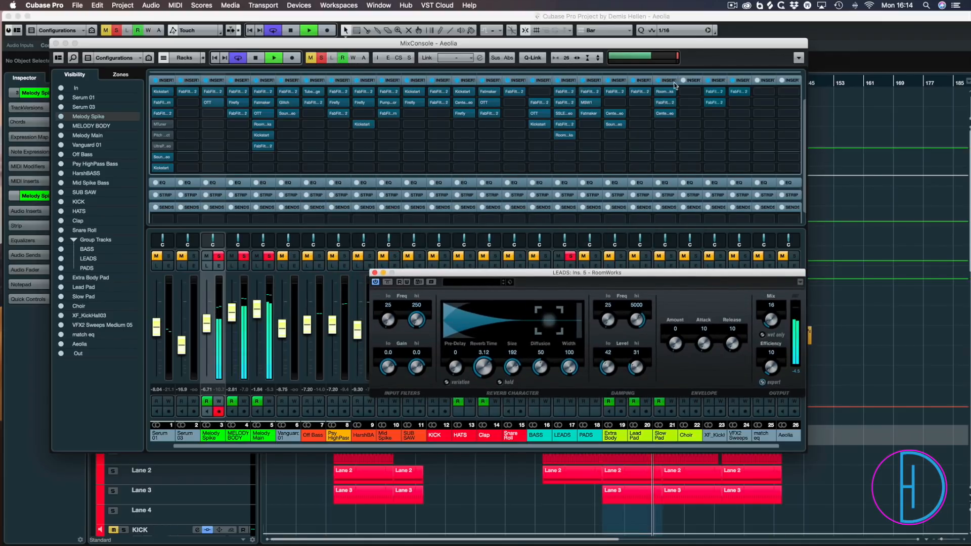
Step: Check LEADS' SSLEQ Stereo insert once more, and close both its window and the RoomWorks window
left_click(564, 114)
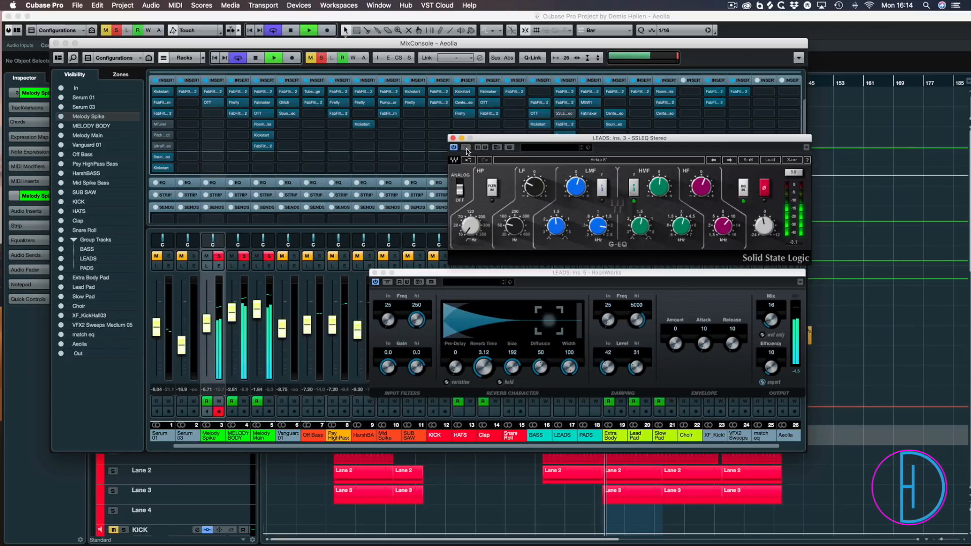
left_click(453, 138)
left_click_drag(374, 272, 307, 161)
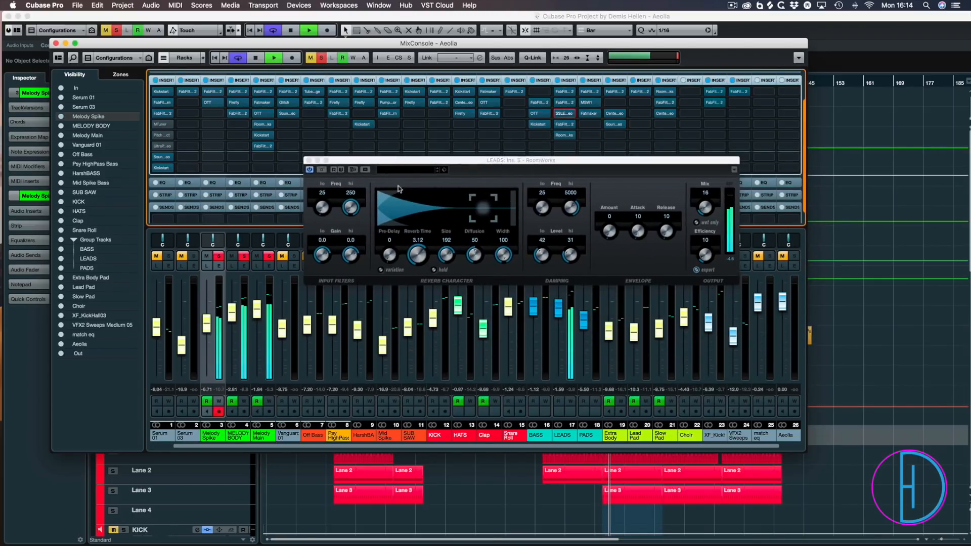
left_click(309, 160)
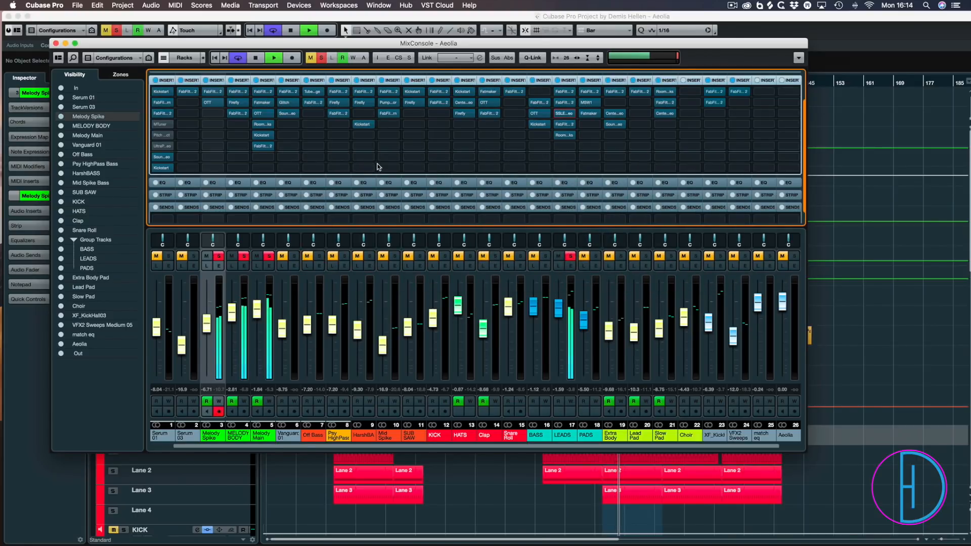
Step: Return to the project window, stop playback, clear all track solos, and restart playback of the full mix
key("F3")
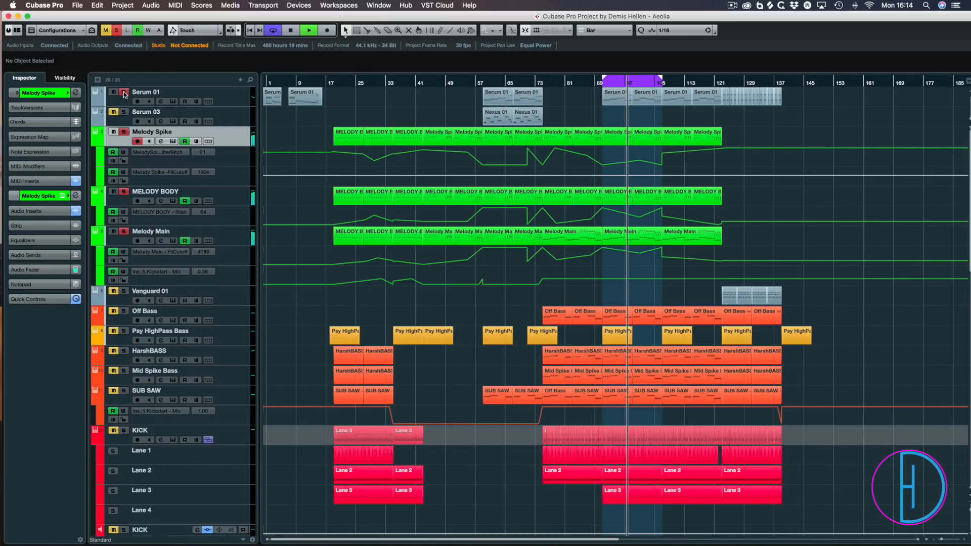
key("space")
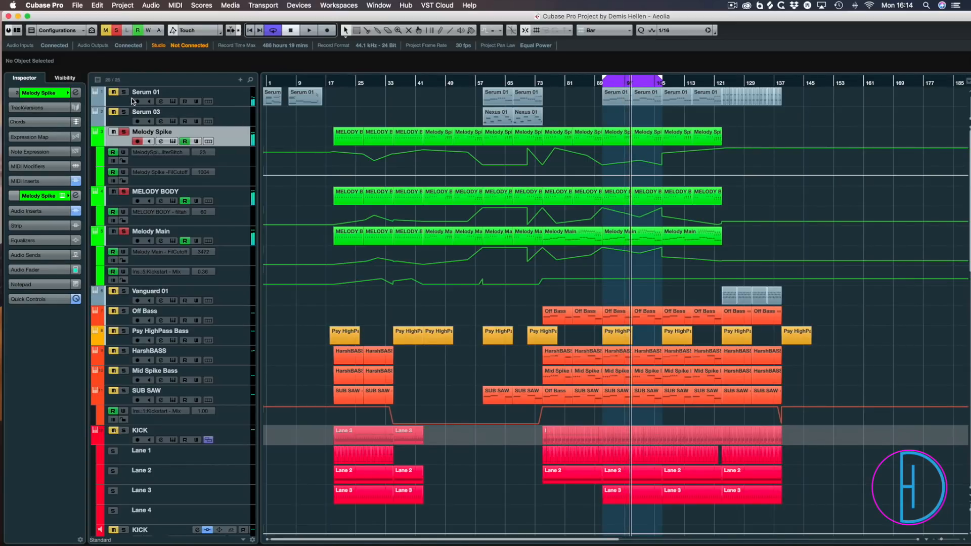
left_click(116, 30)
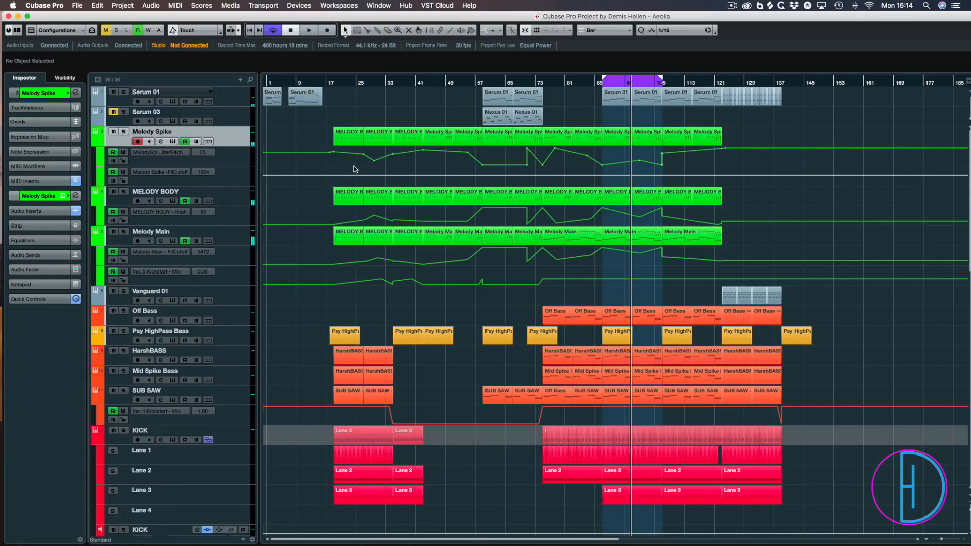
key("space")
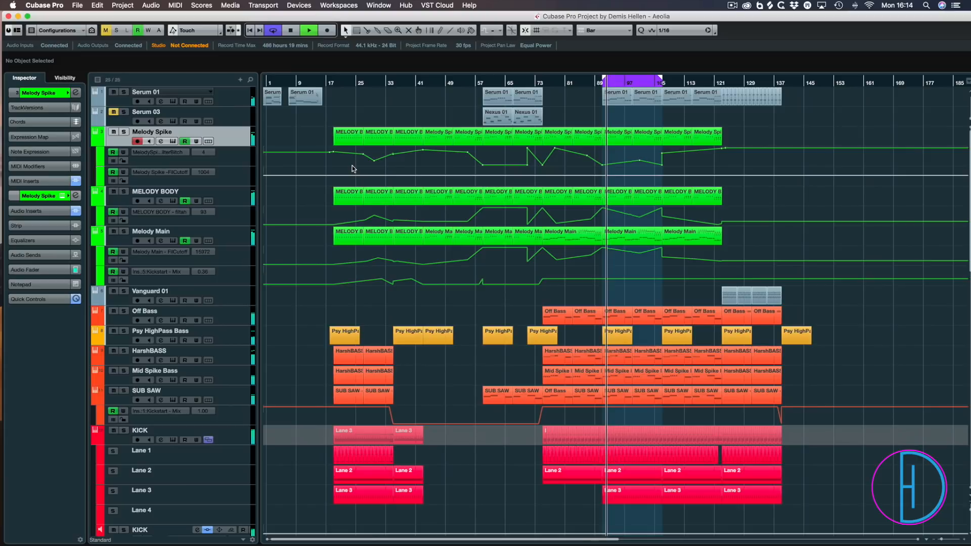
Step: Compare LEADS' whole insert rack bypassed and active in the MixConsole while the full mix plays, and return to the project window
key("F3")
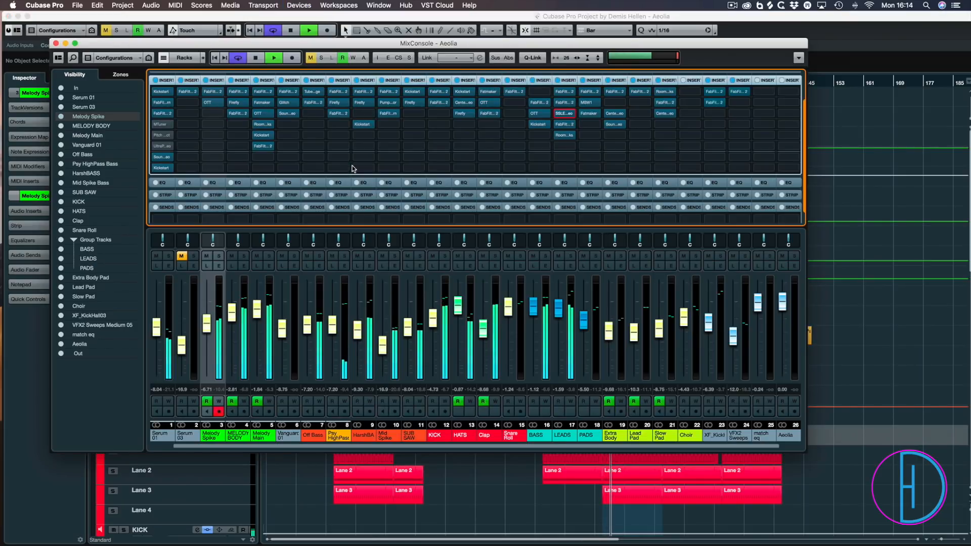
left_click(557, 80)
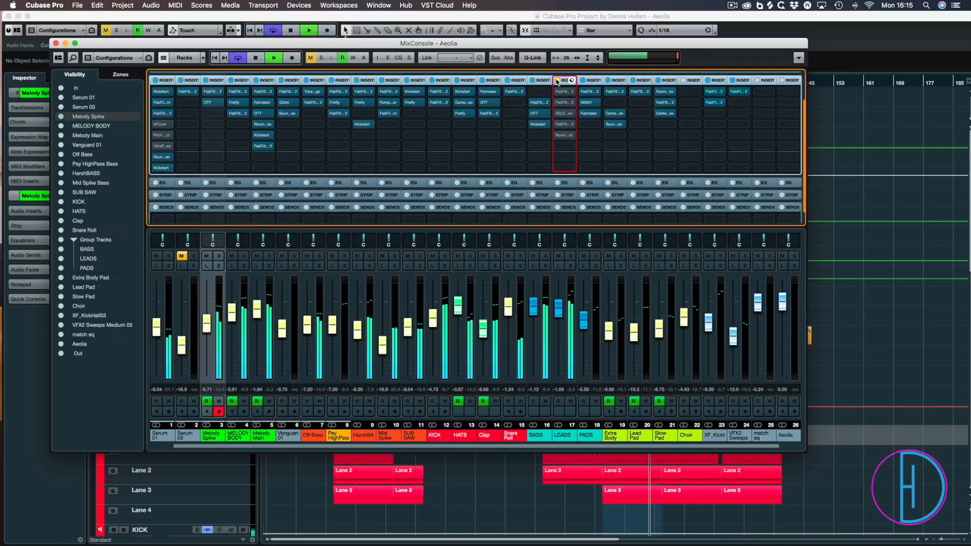
left_click(557, 80)
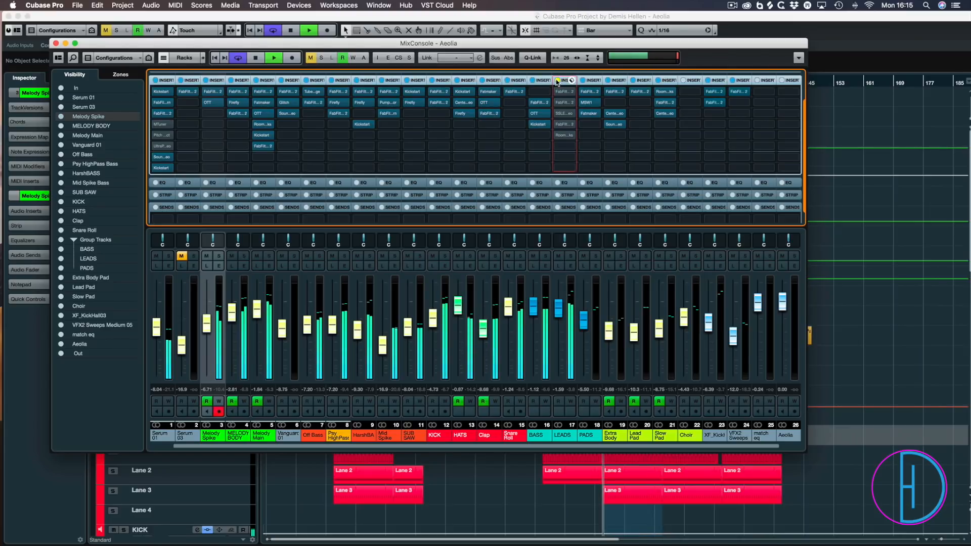
key("F3")
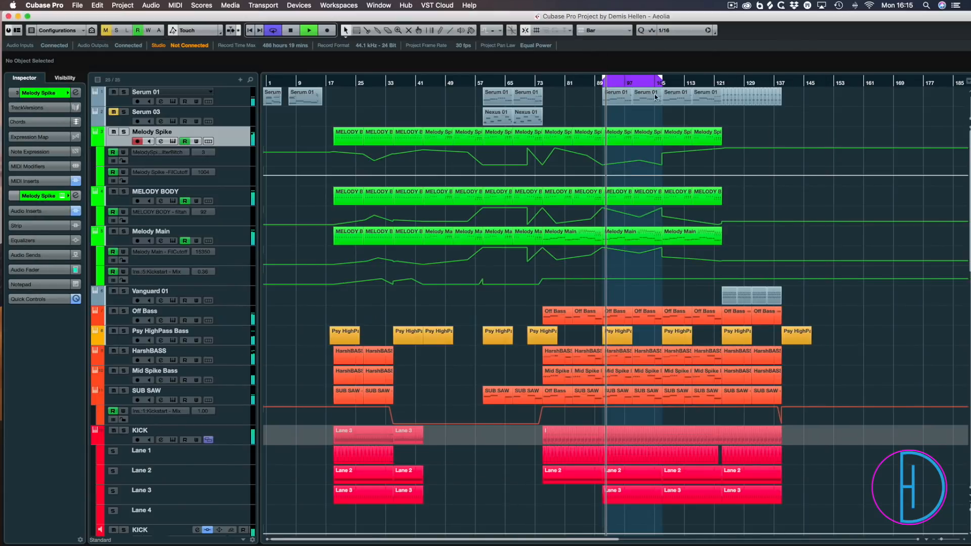
left_click(655, 84)
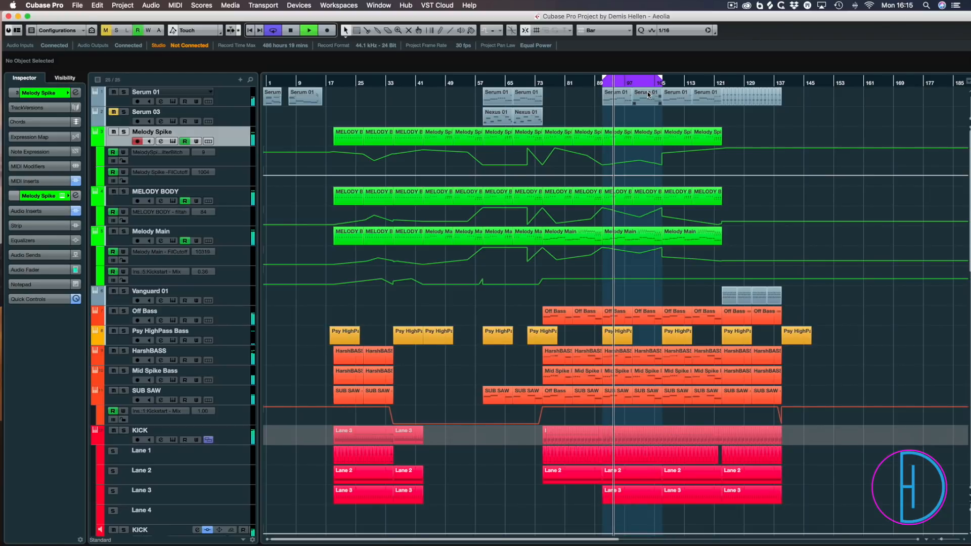
key("F3")
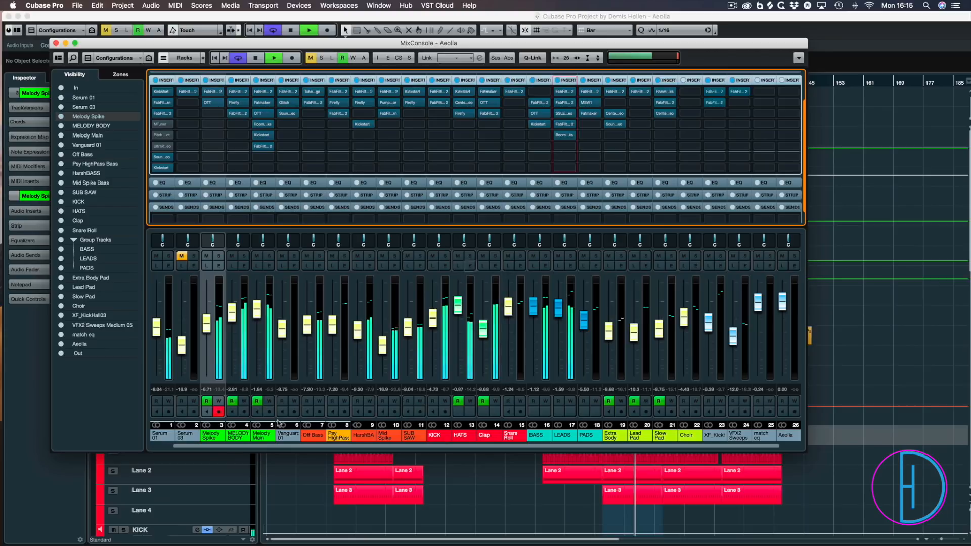
key("F3")
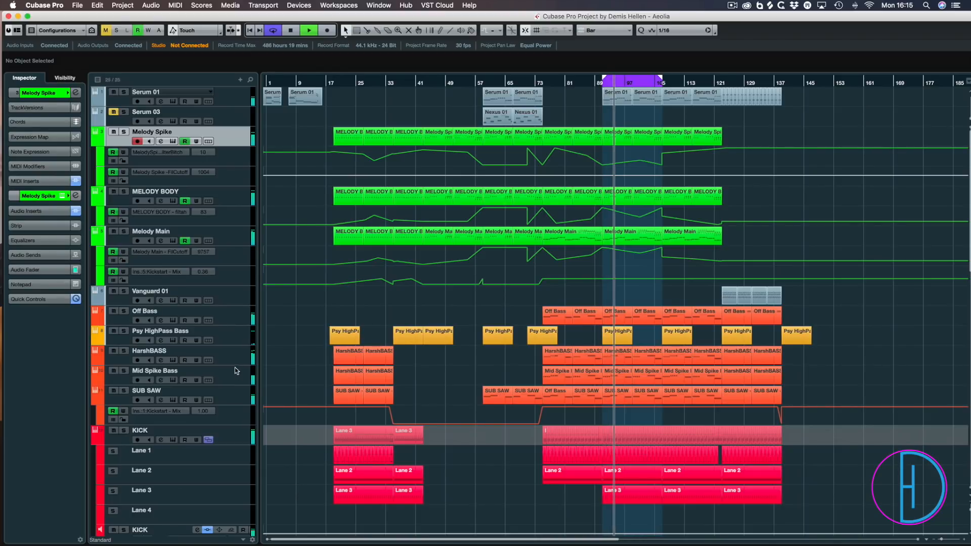
Step: Stop the full mix, solo the Serum 01 track, and start playback
key("space")
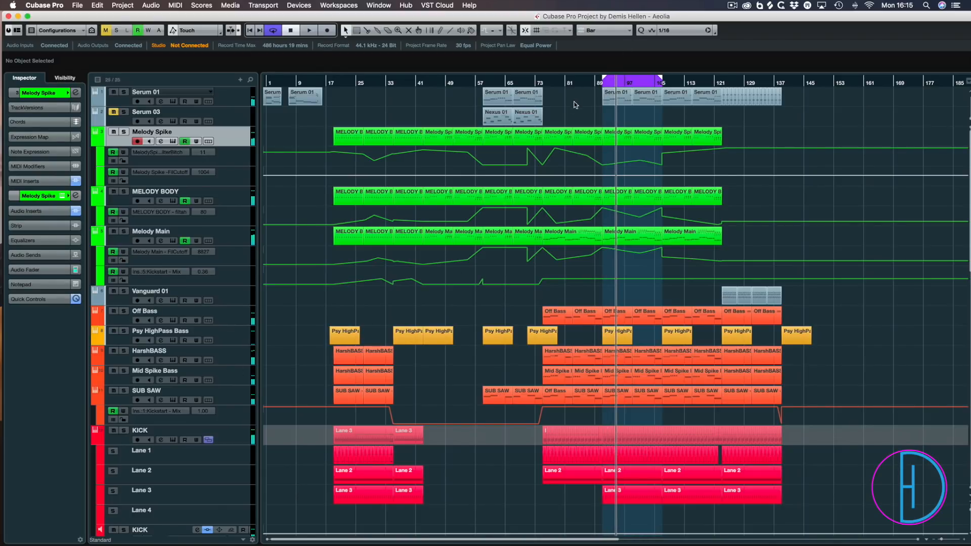
key("space")
key("space")
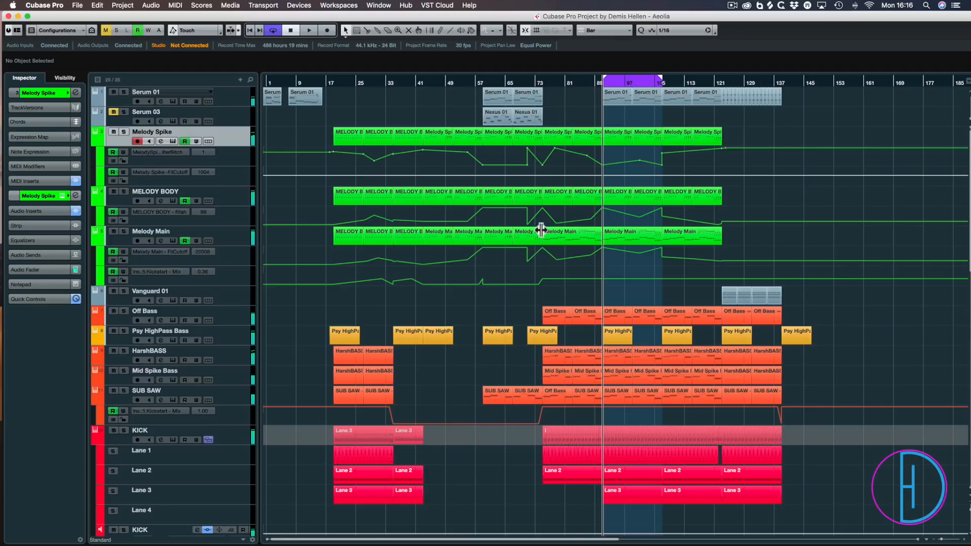
left_click(124, 92)
key("space")
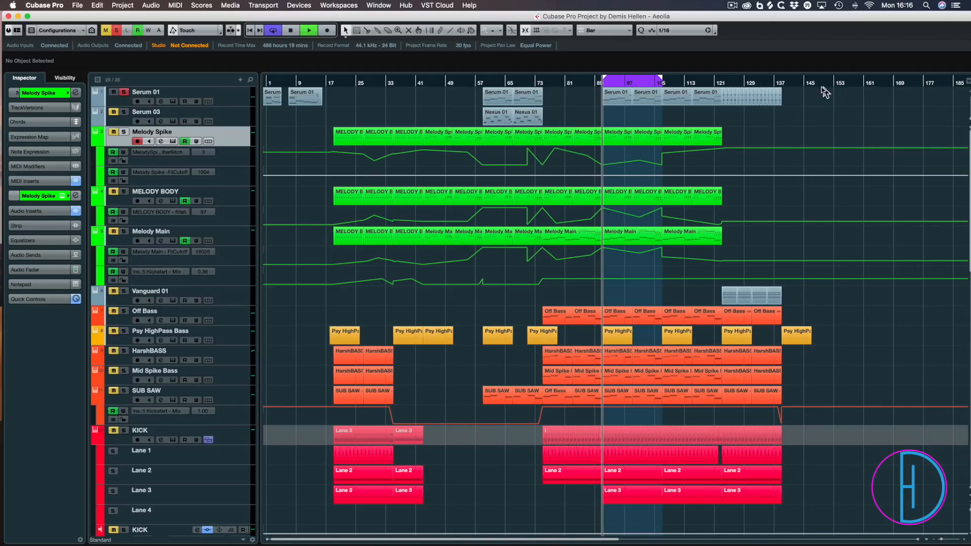
Step: Audition the soloed Serum 01 track from around bar 109, stop playback, and unsolo the track
left_click(659, 84)
left_click(676, 84)
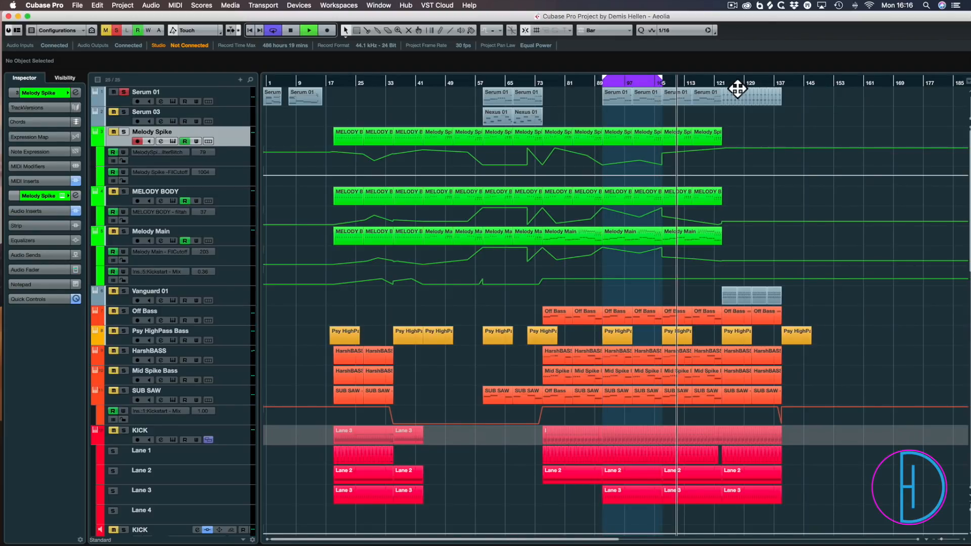
key("space")
left_click(123, 92)
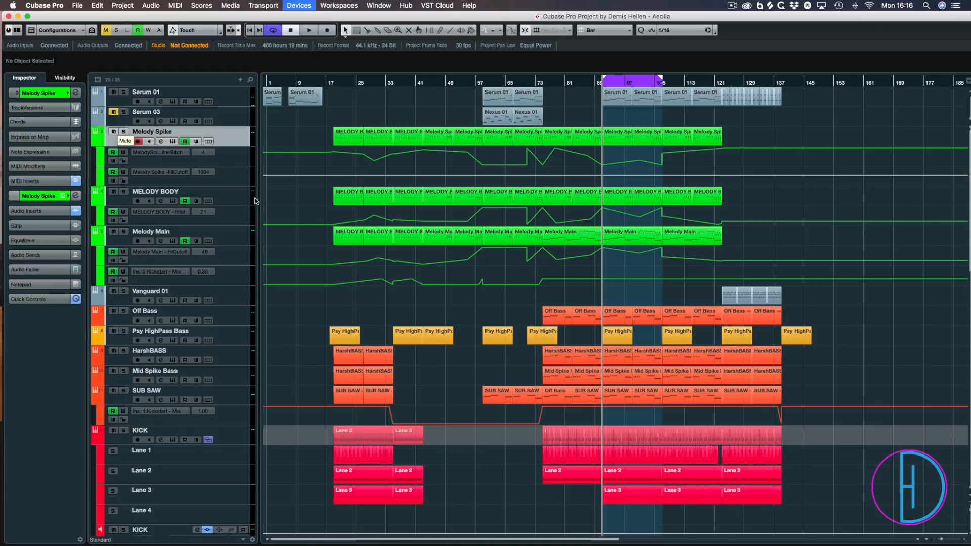
Step: Play the full mix with the MixConsole open and compare Melody Spike's whole insert rack bypassed and active
key("F3")
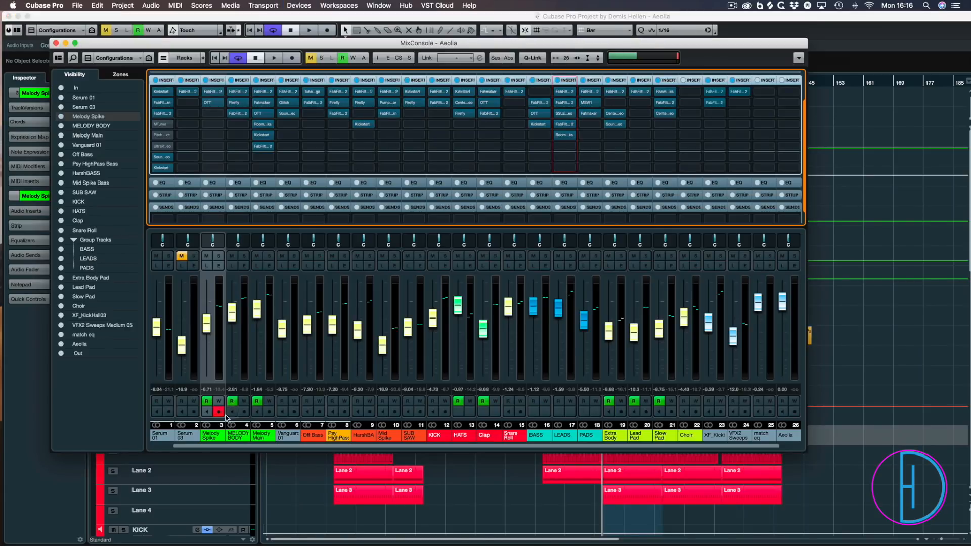
mouse_move(269, 127)
key("space")
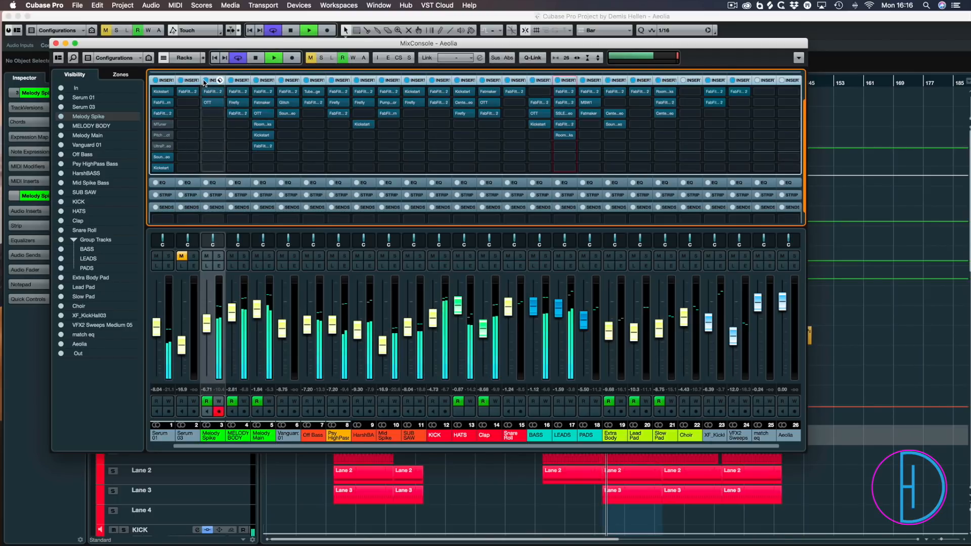
left_click(206, 80)
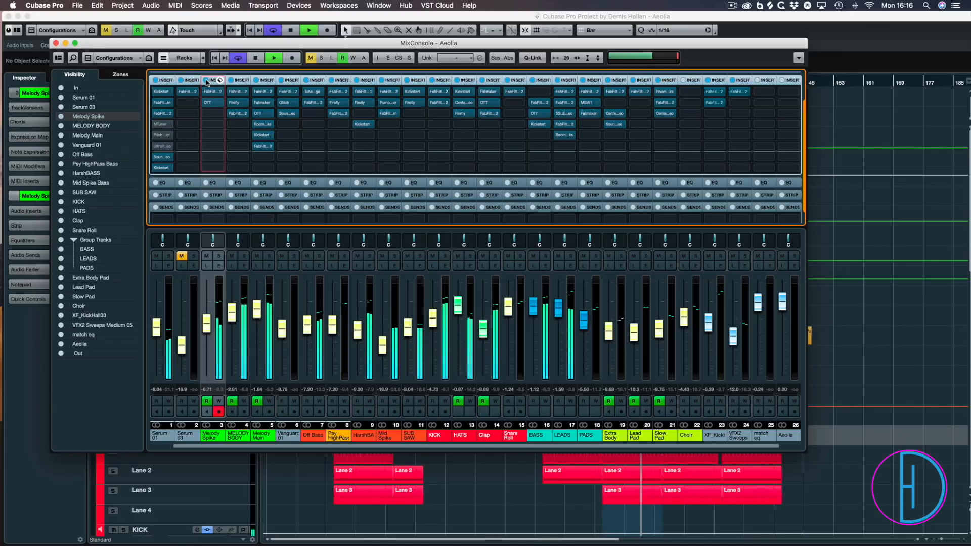
left_click(205, 80)
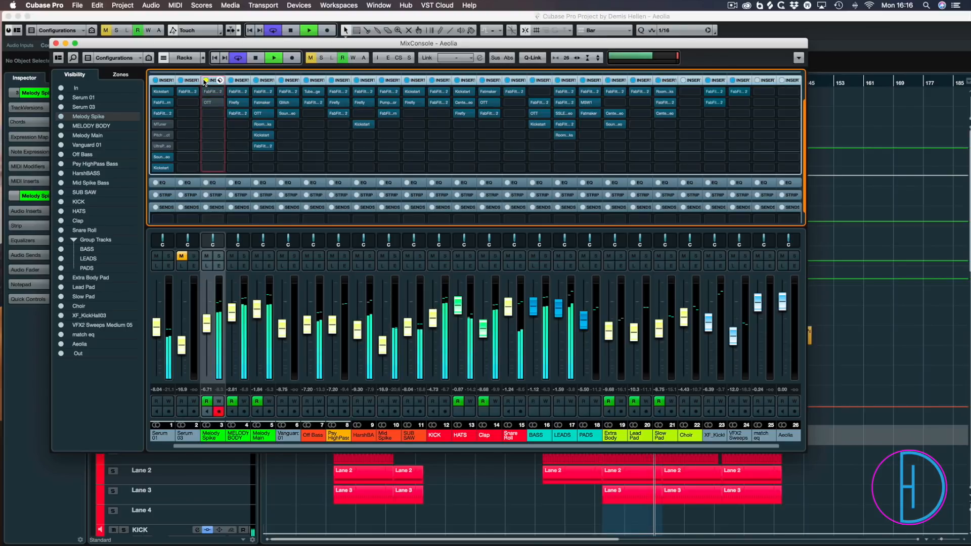
left_click(205, 81)
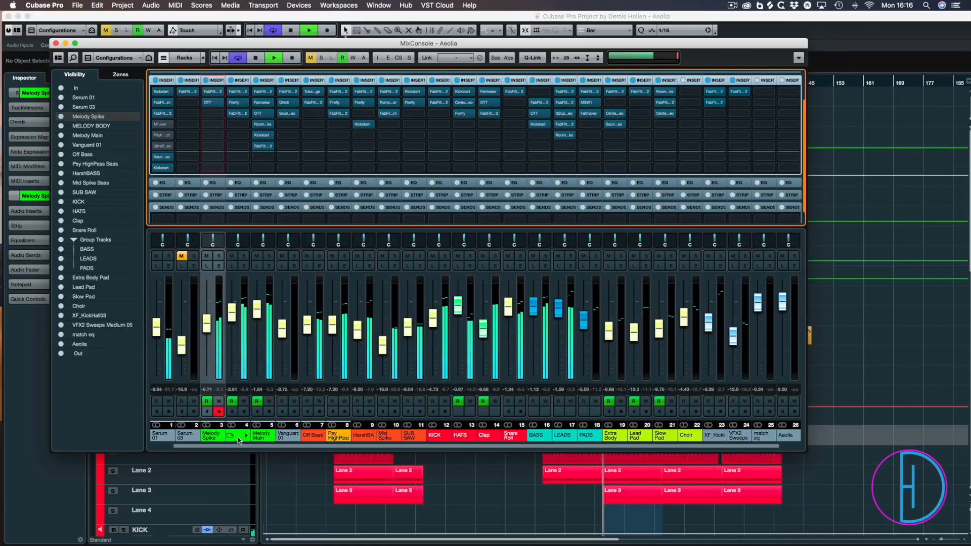
Step: Compare MELODY BODY's whole insert rack bypassed and active while the full mix plays
left_click(231, 81)
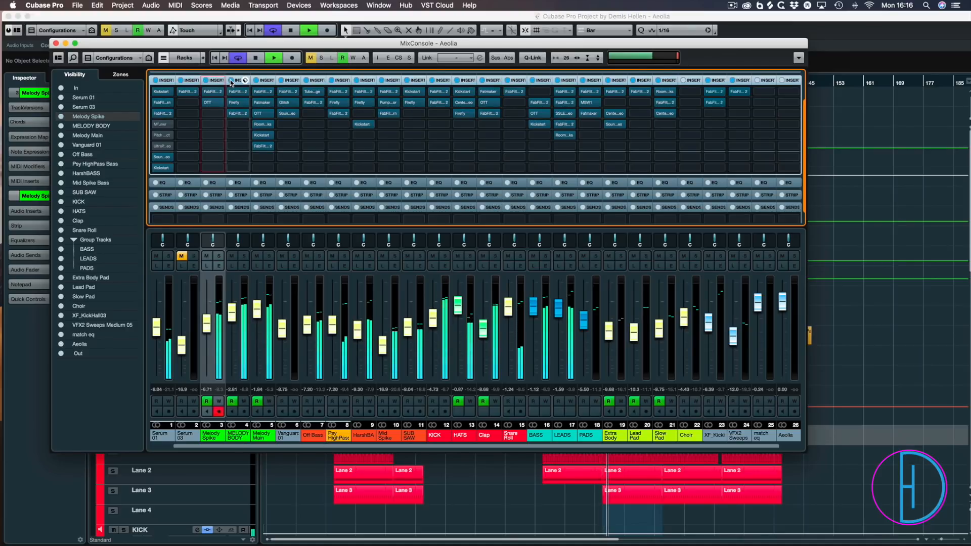
left_click(231, 81)
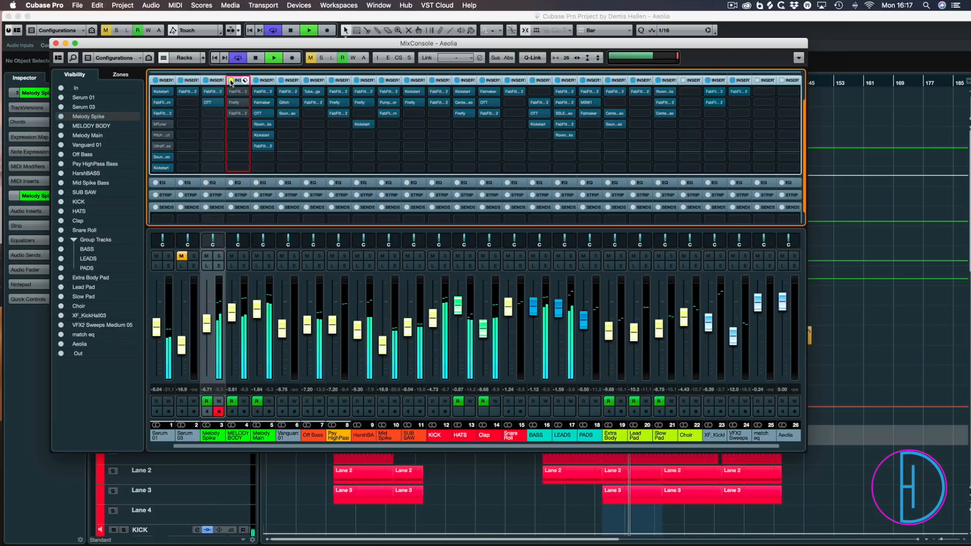
left_click(231, 81)
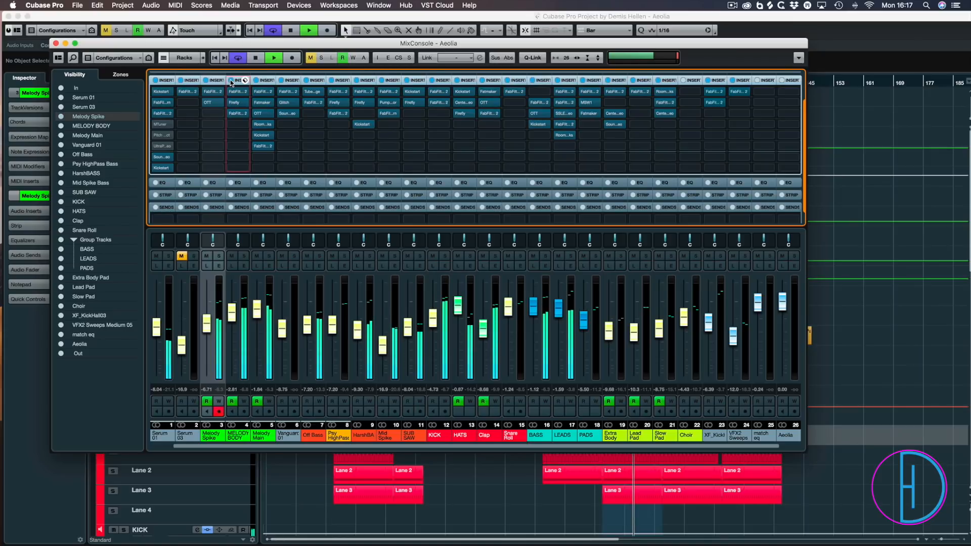
left_click(231, 82)
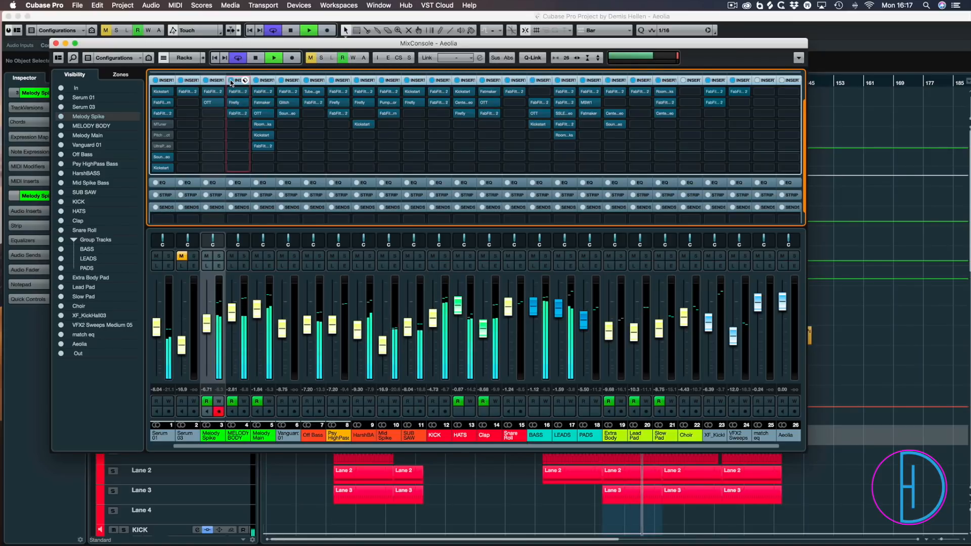
left_click(231, 82)
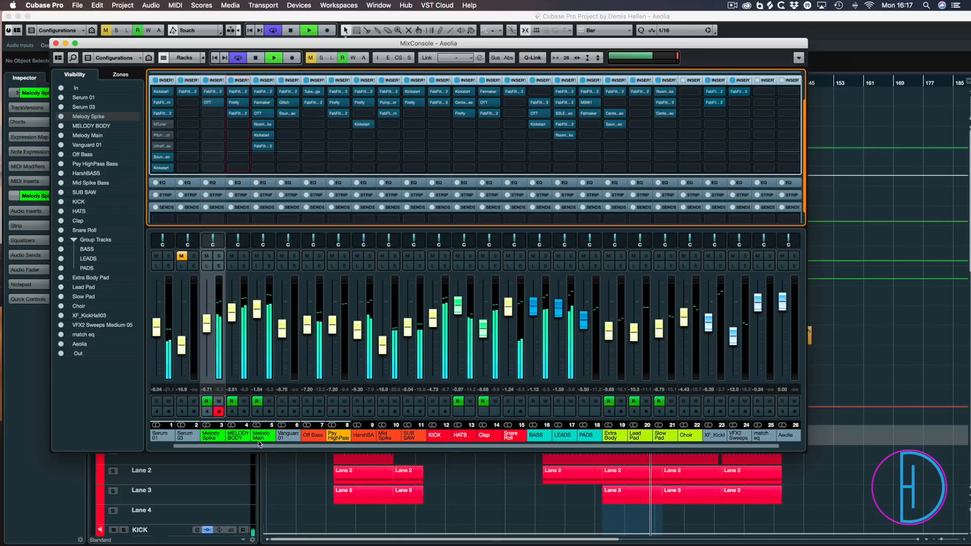
Step: Compare Melody Main's whole insert rack bypassed and active, return to the project window, and stop playback
left_click(256, 81)
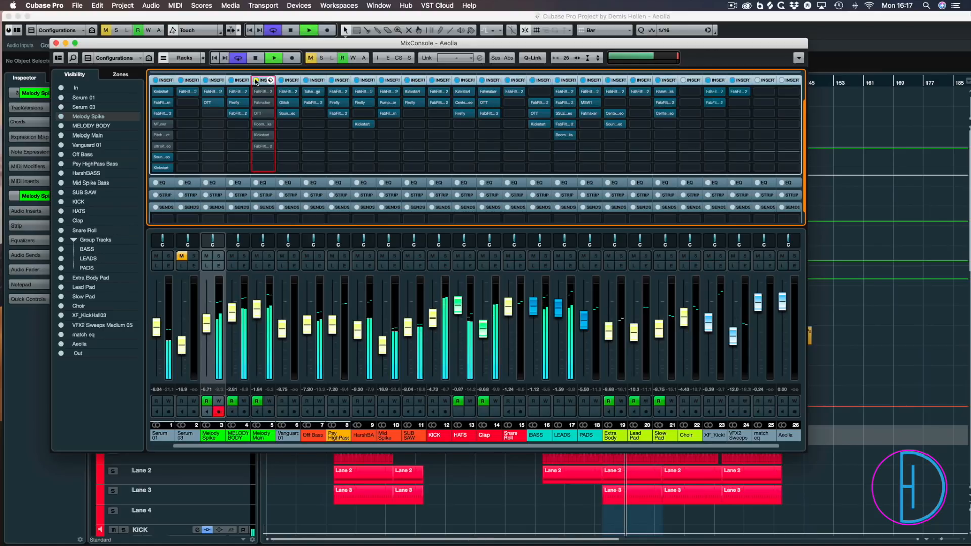
left_click(256, 80)
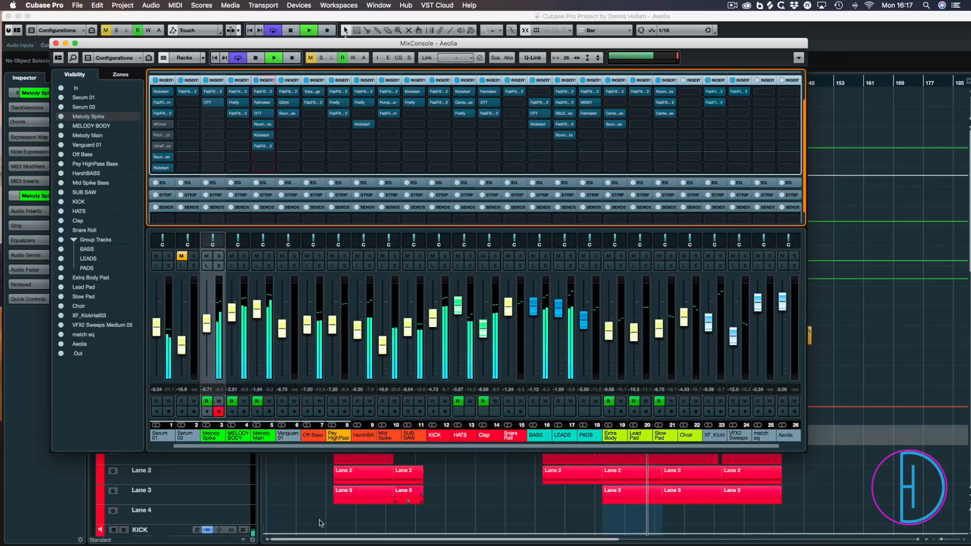
key("F3")
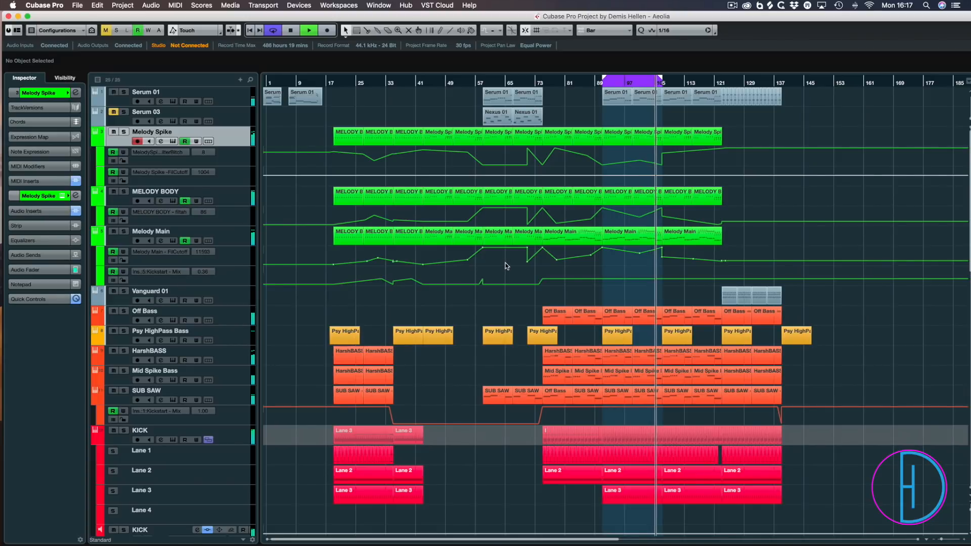
key("space")
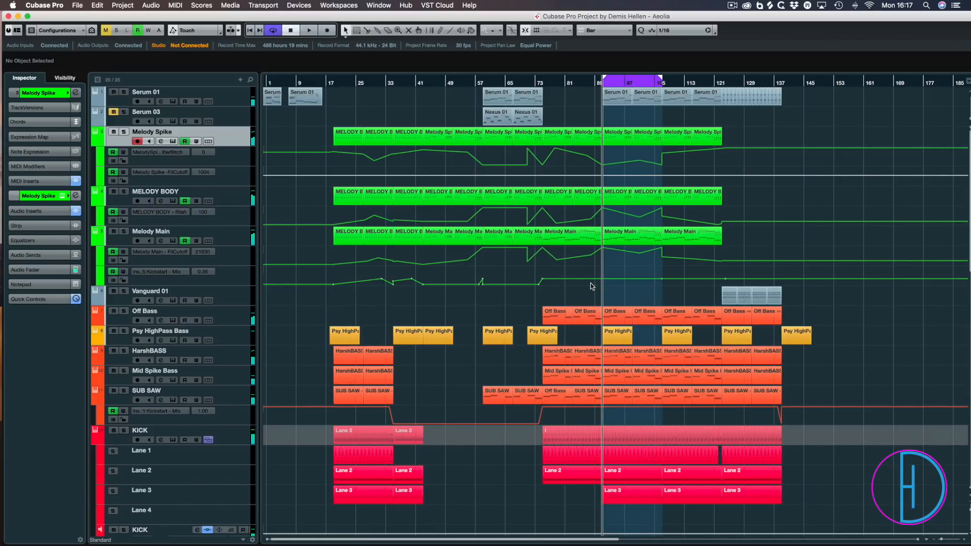